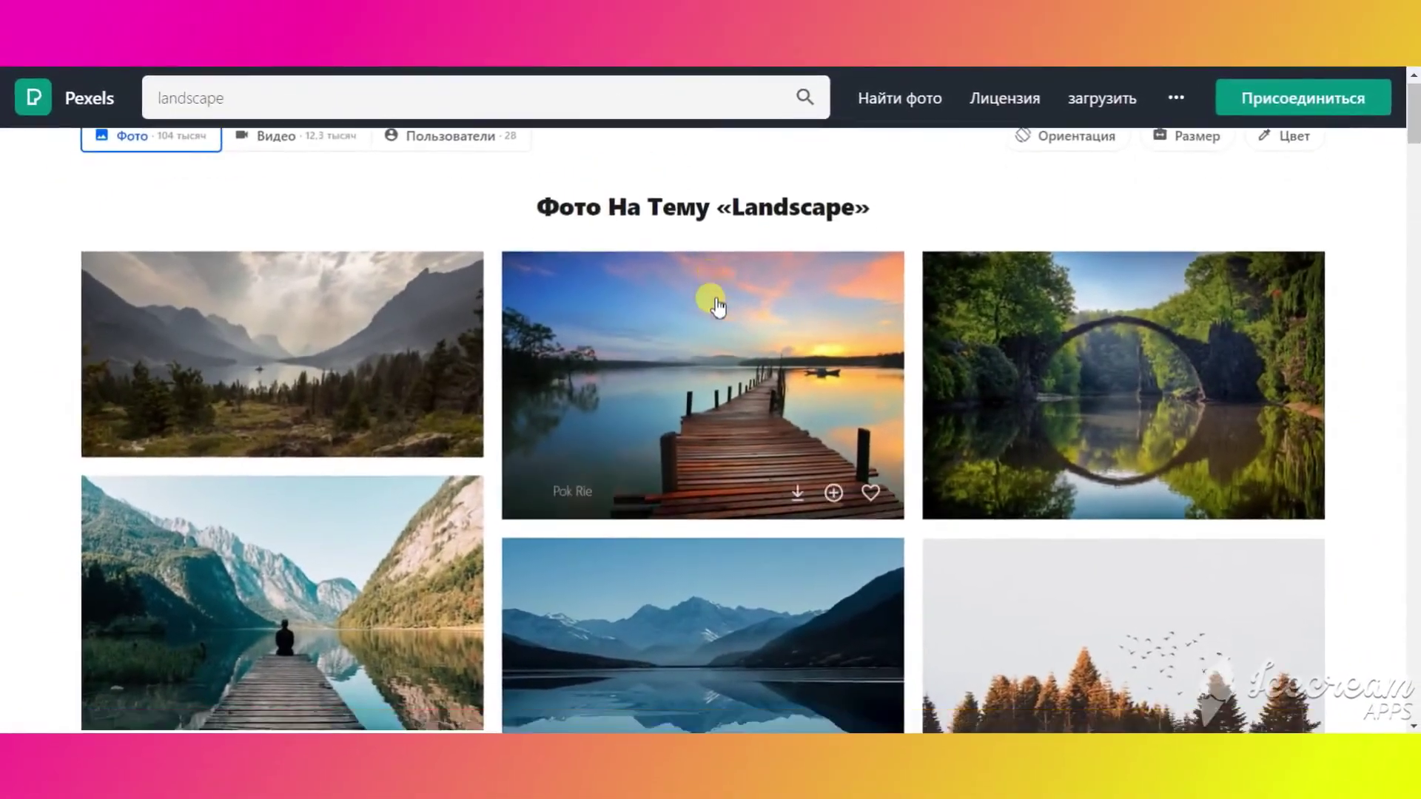
Step: Browse the landscape photos on Pexels and open the one of a green field under a blue sky
scroll(714, 305, "down", 10)
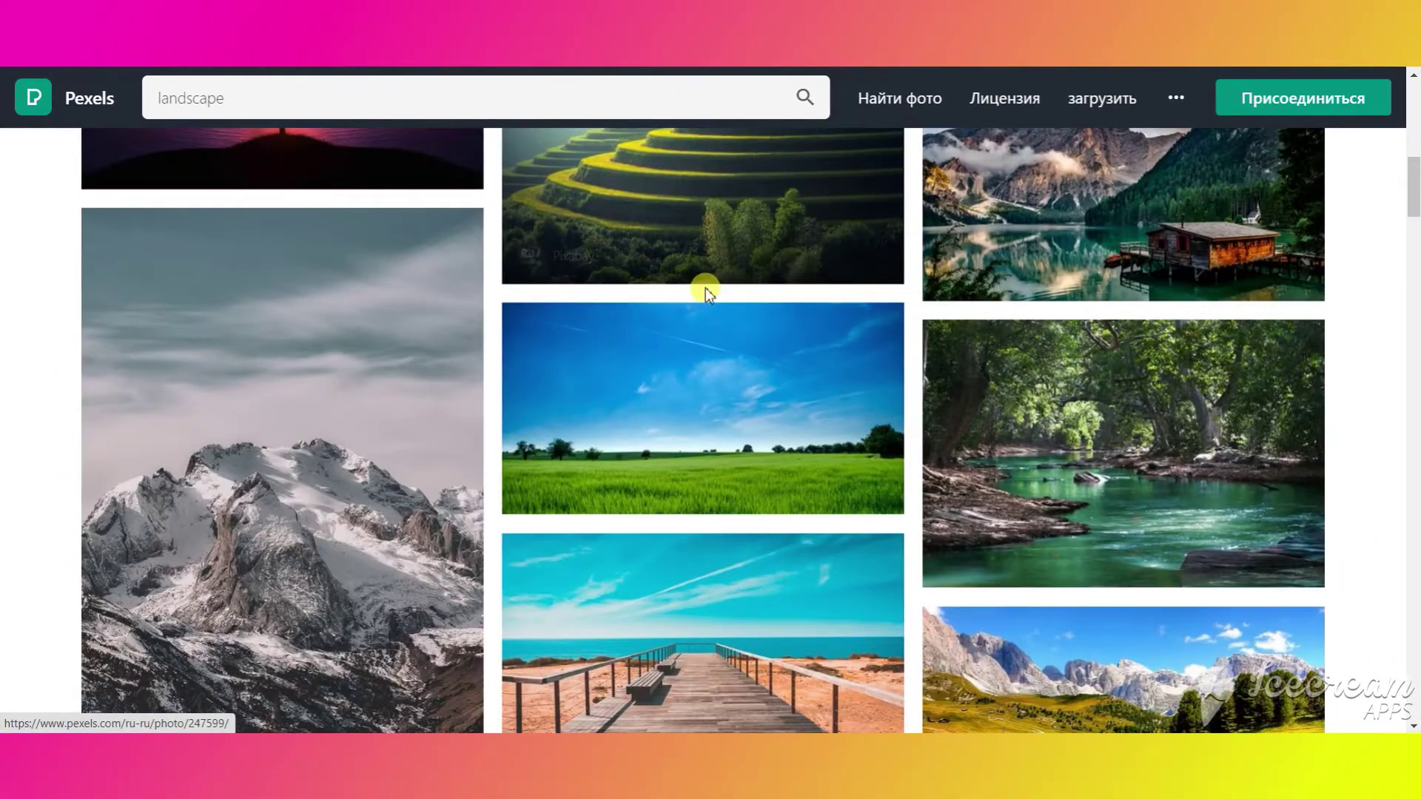
scroll(705, 293, "down", 1)
left_click(695, 299)
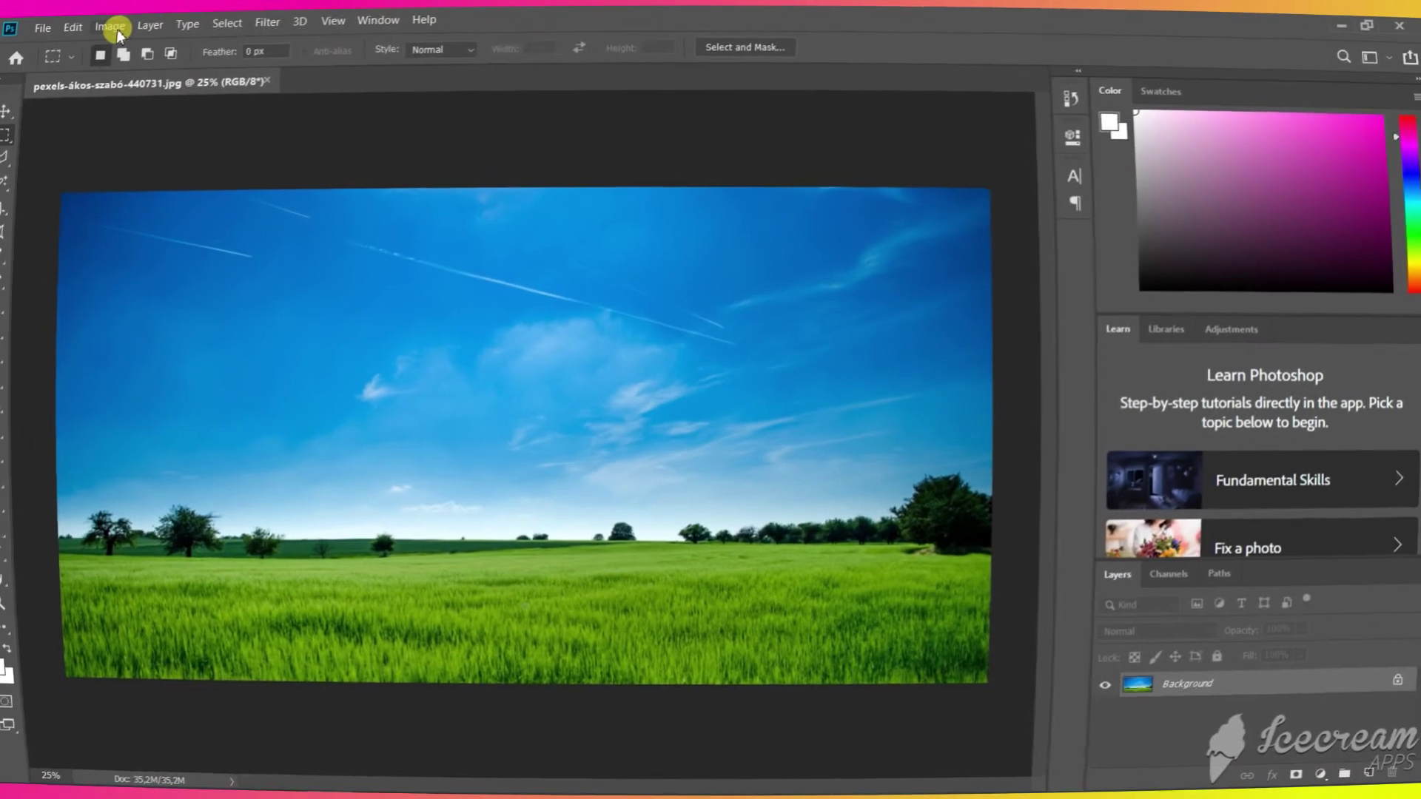
Step: In Photoshop, resize the green field photo proportionally to a height of 1136 pixels
left_click(121, 29)
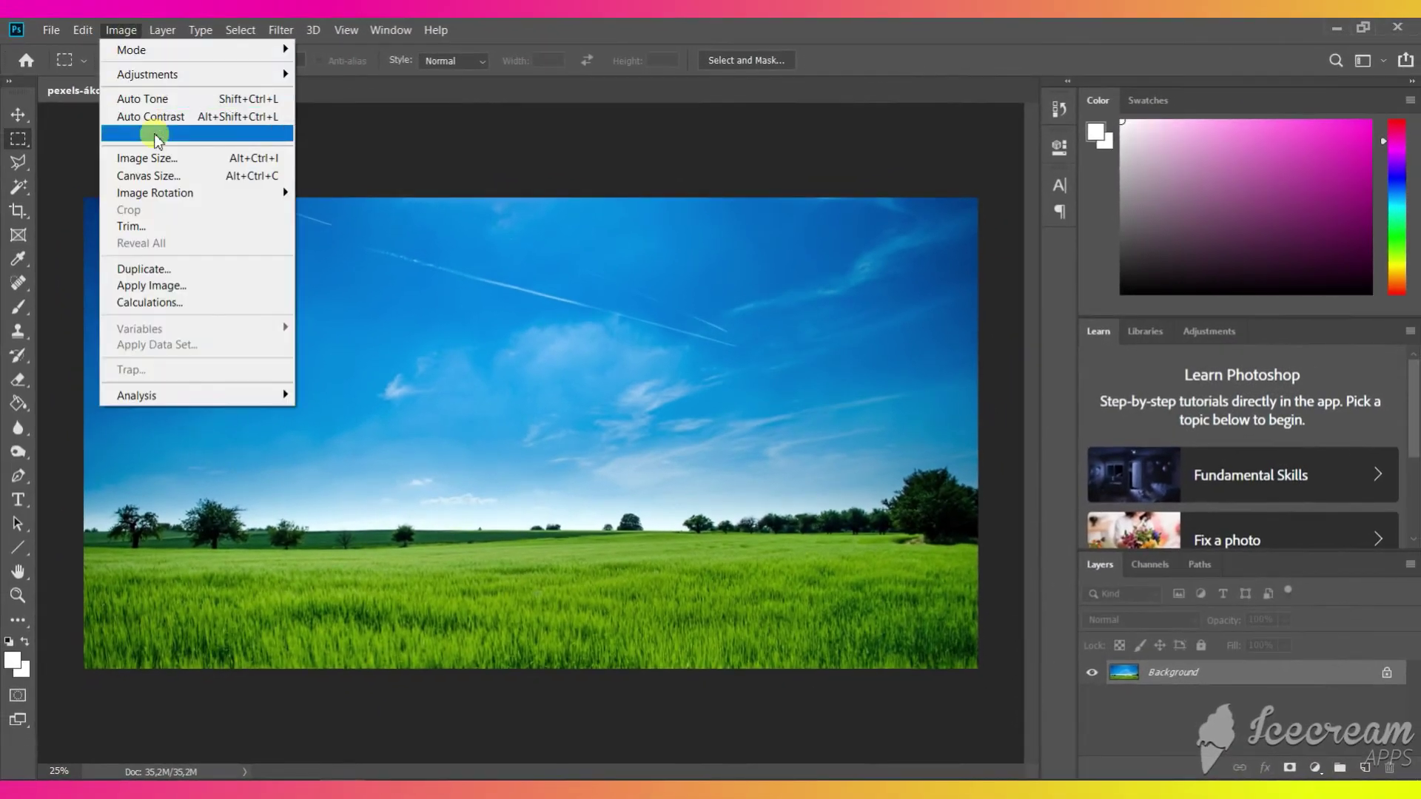
left_click(163, 158)
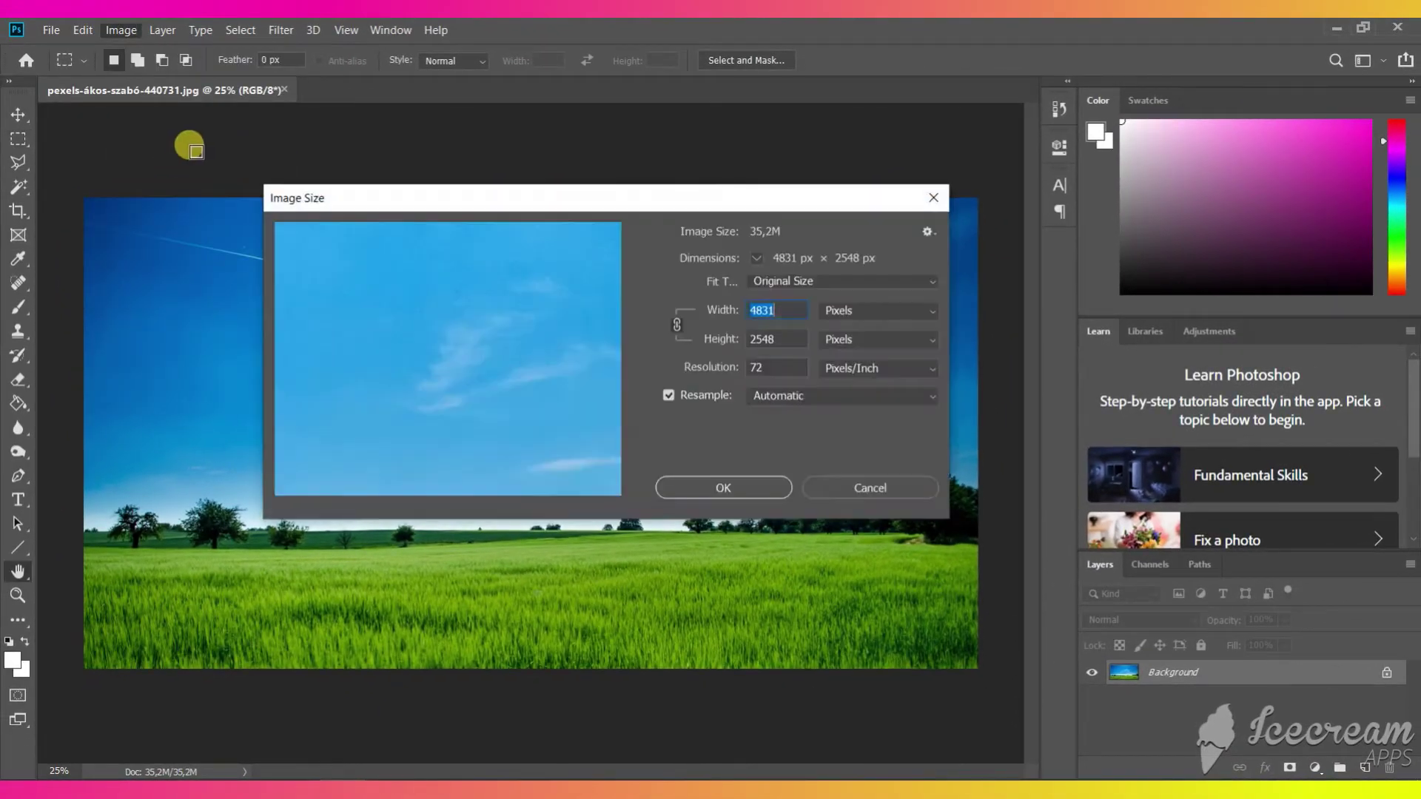
left_click(770, 339)
type("1136")
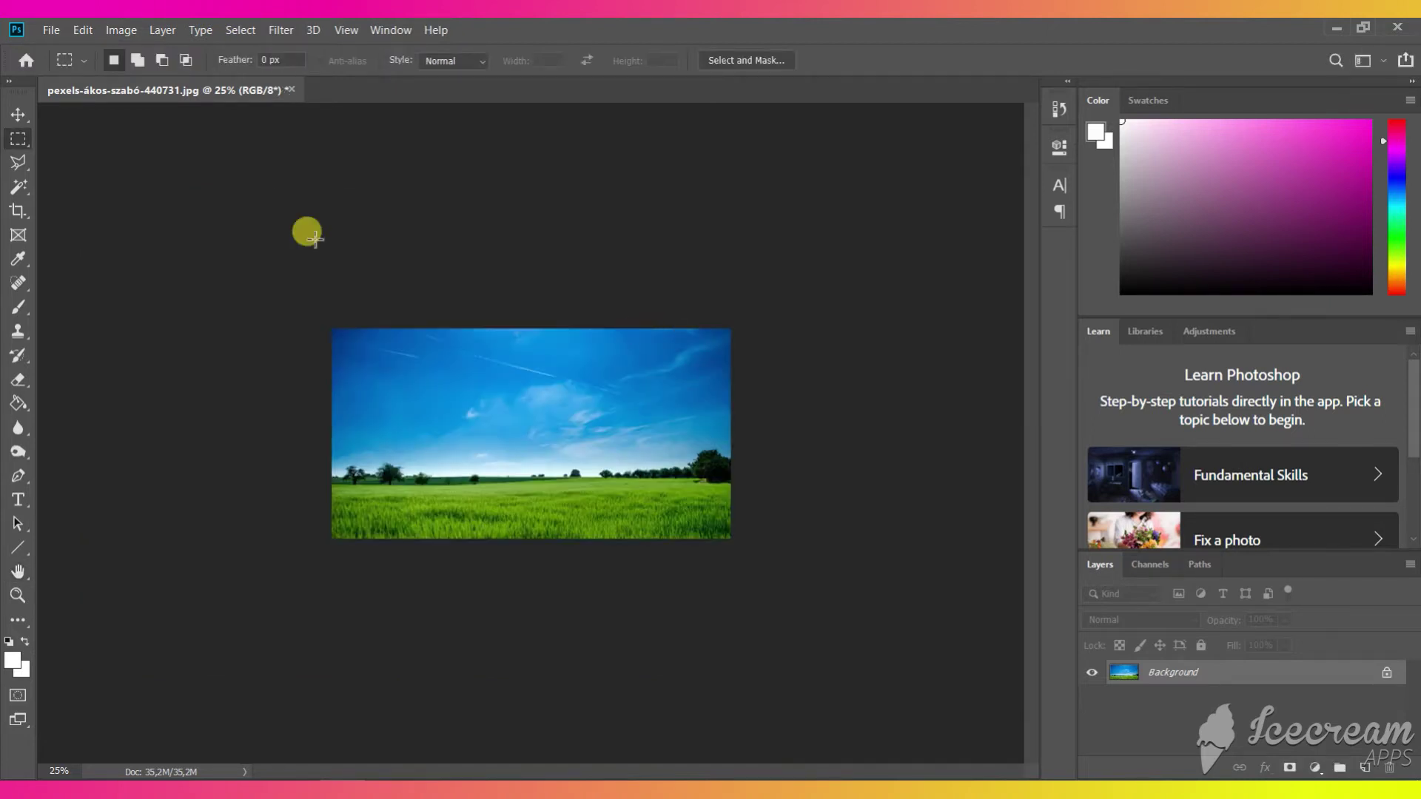
Step: Switch to the Move tool, select the entire resized field photo and copy it
left_click(25, 117)
scroll(584, 341, "up", 8)
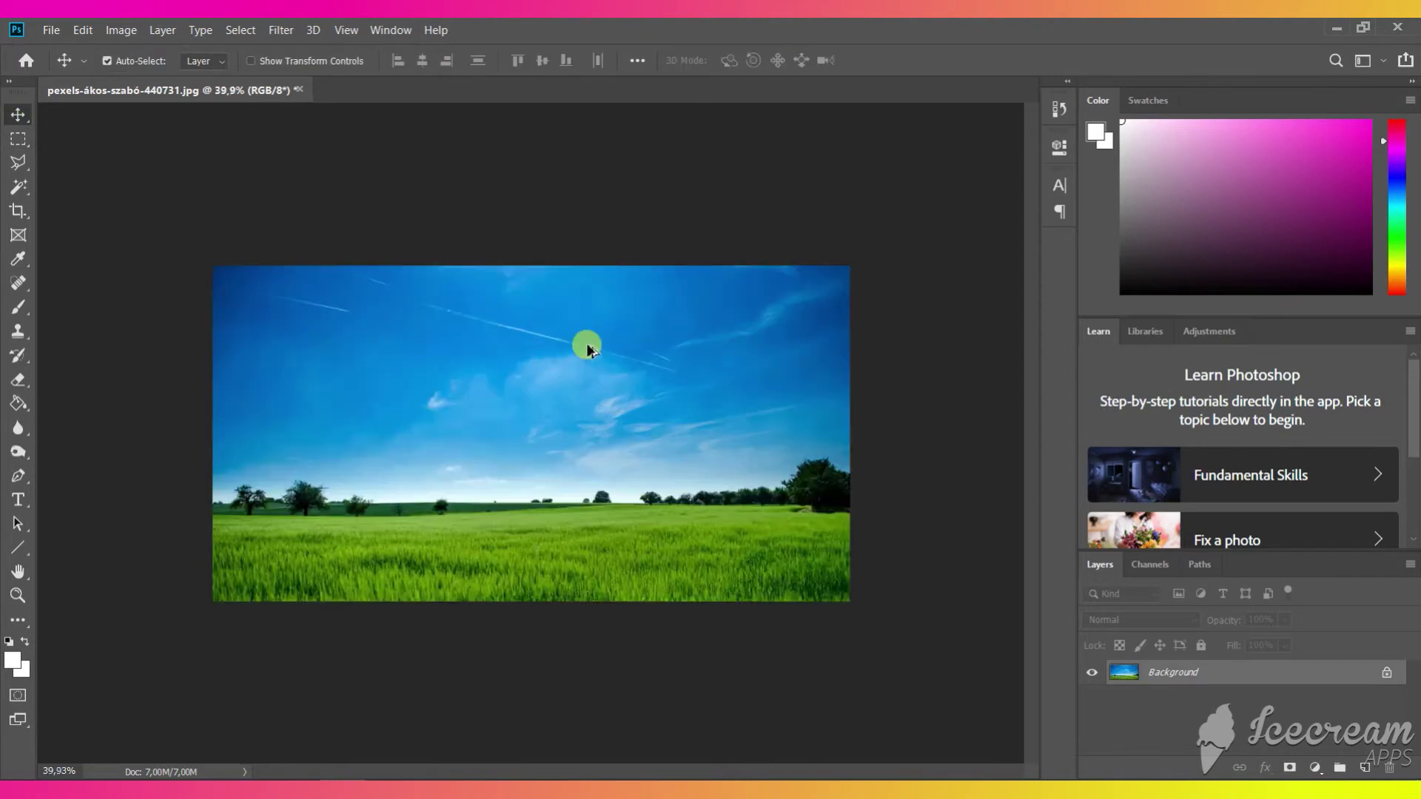
key("ctrl+a")
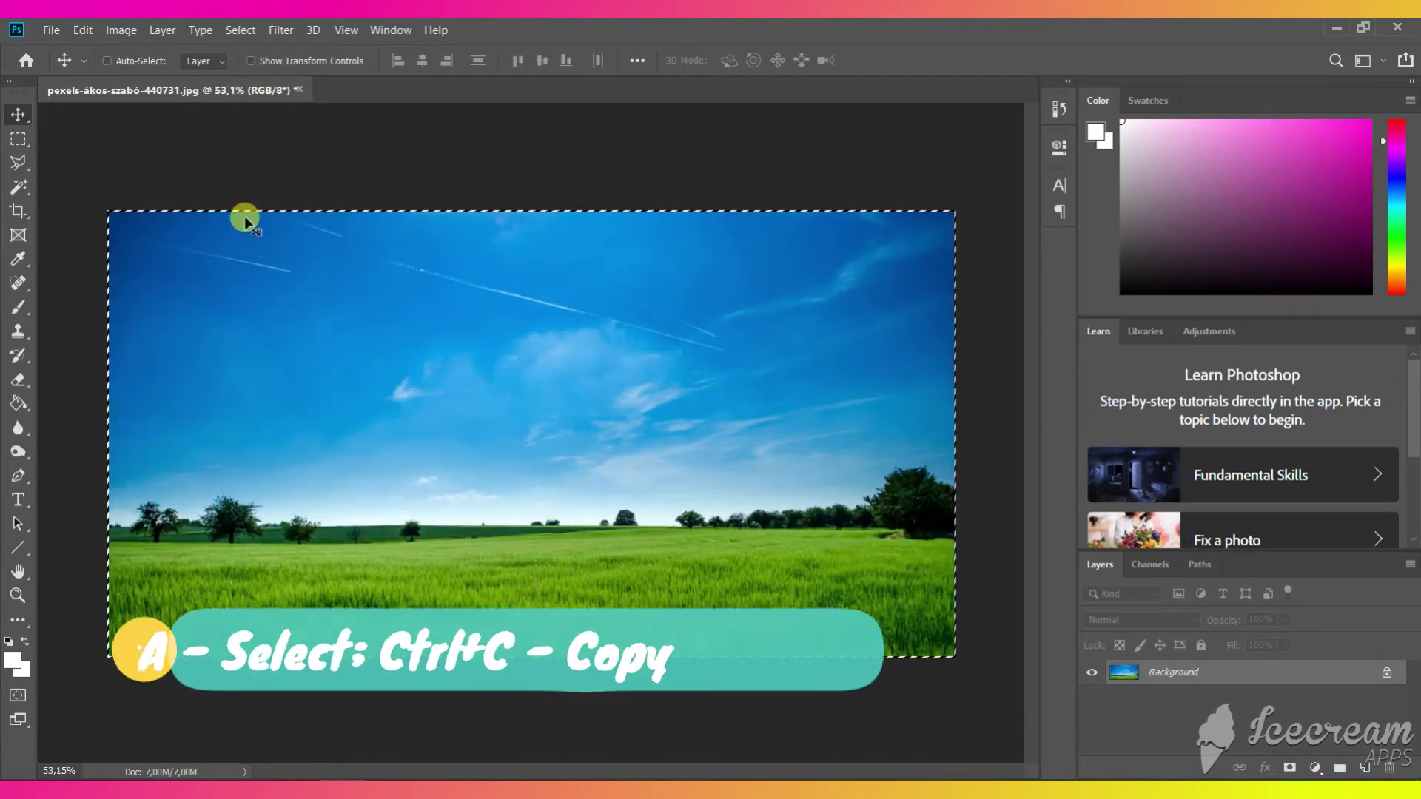
left_click(106, 61)
Step: Create a new 1920 × 1136 px document with a transparent background and paste the copied photo into it
left_click(51, 29)
left_click(70, 52)
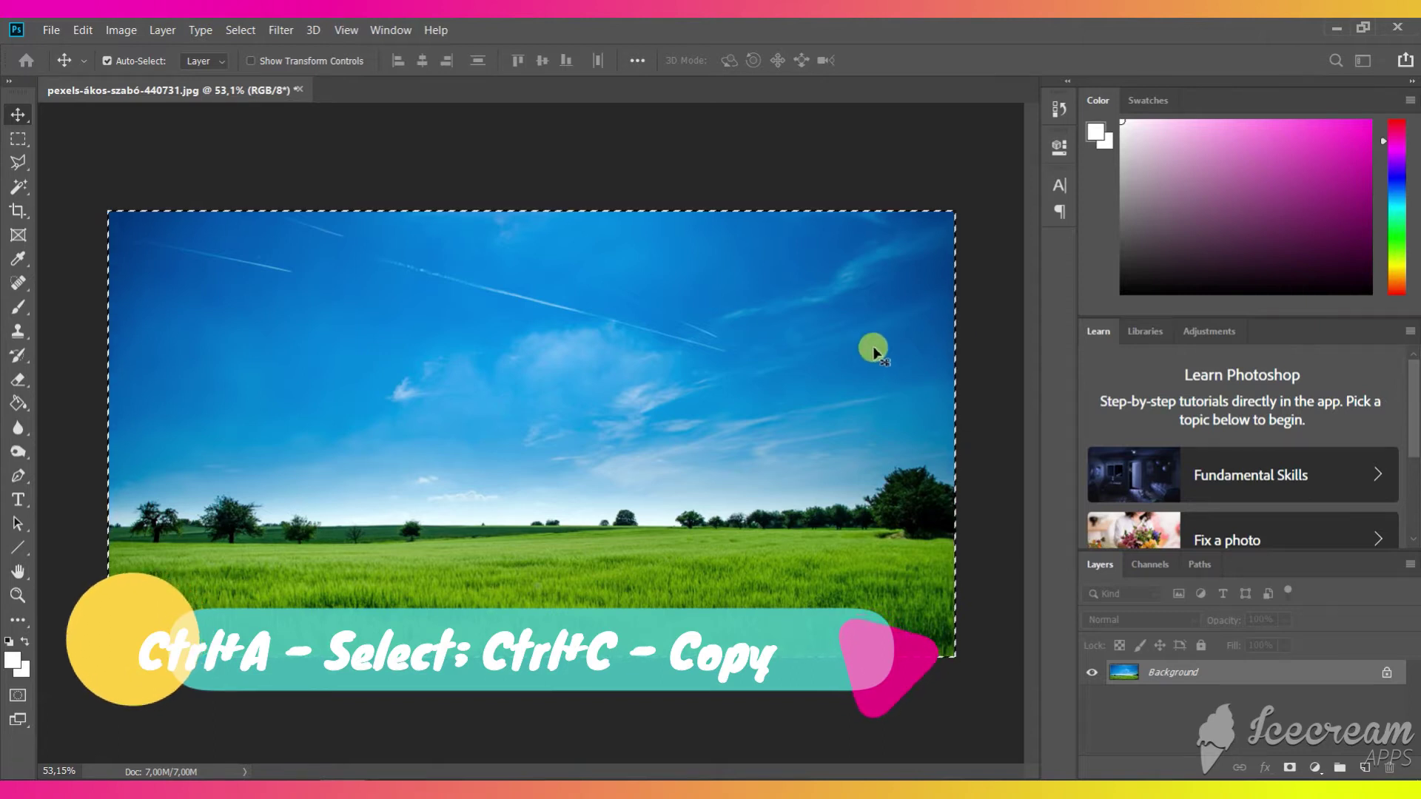
key("ctrl+n")
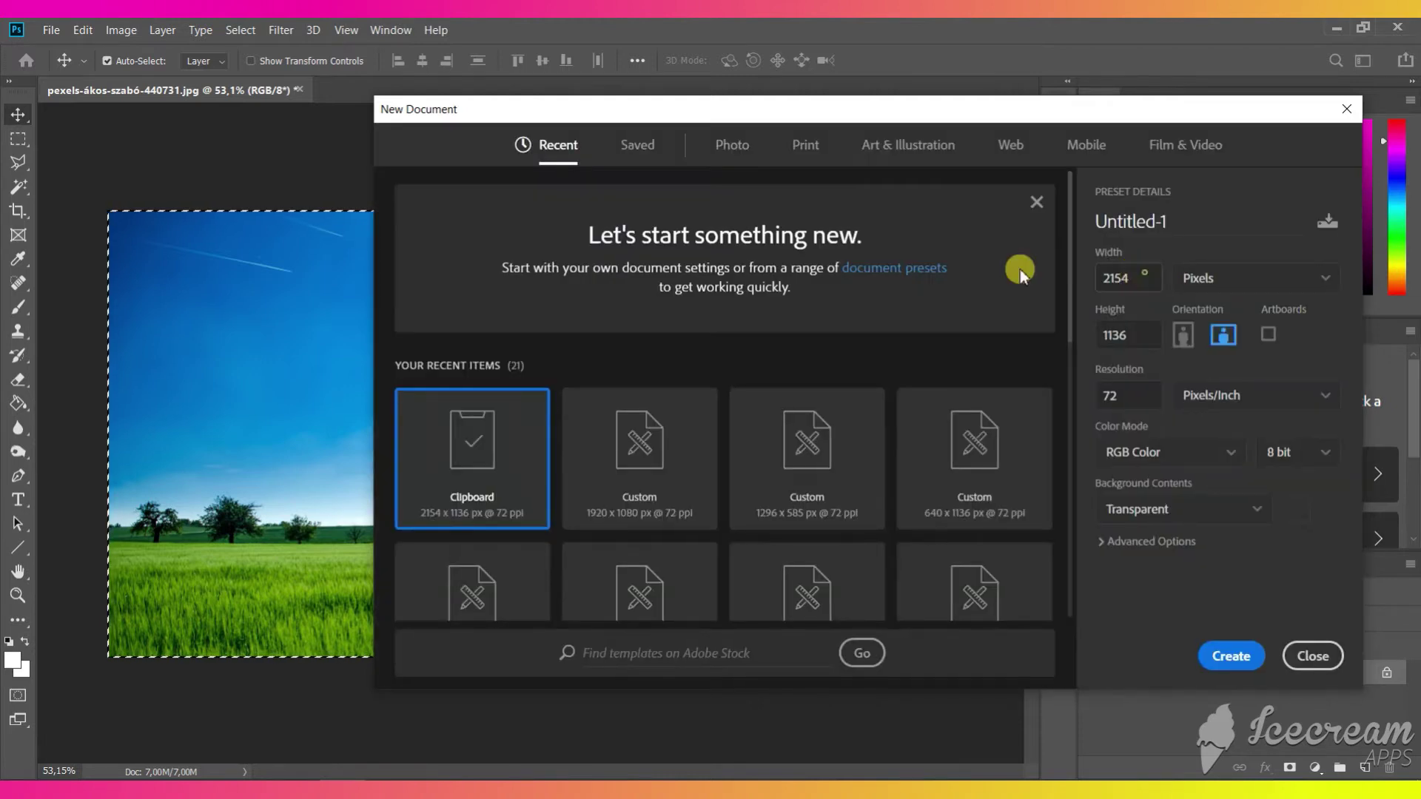
double_click(1144, 268)
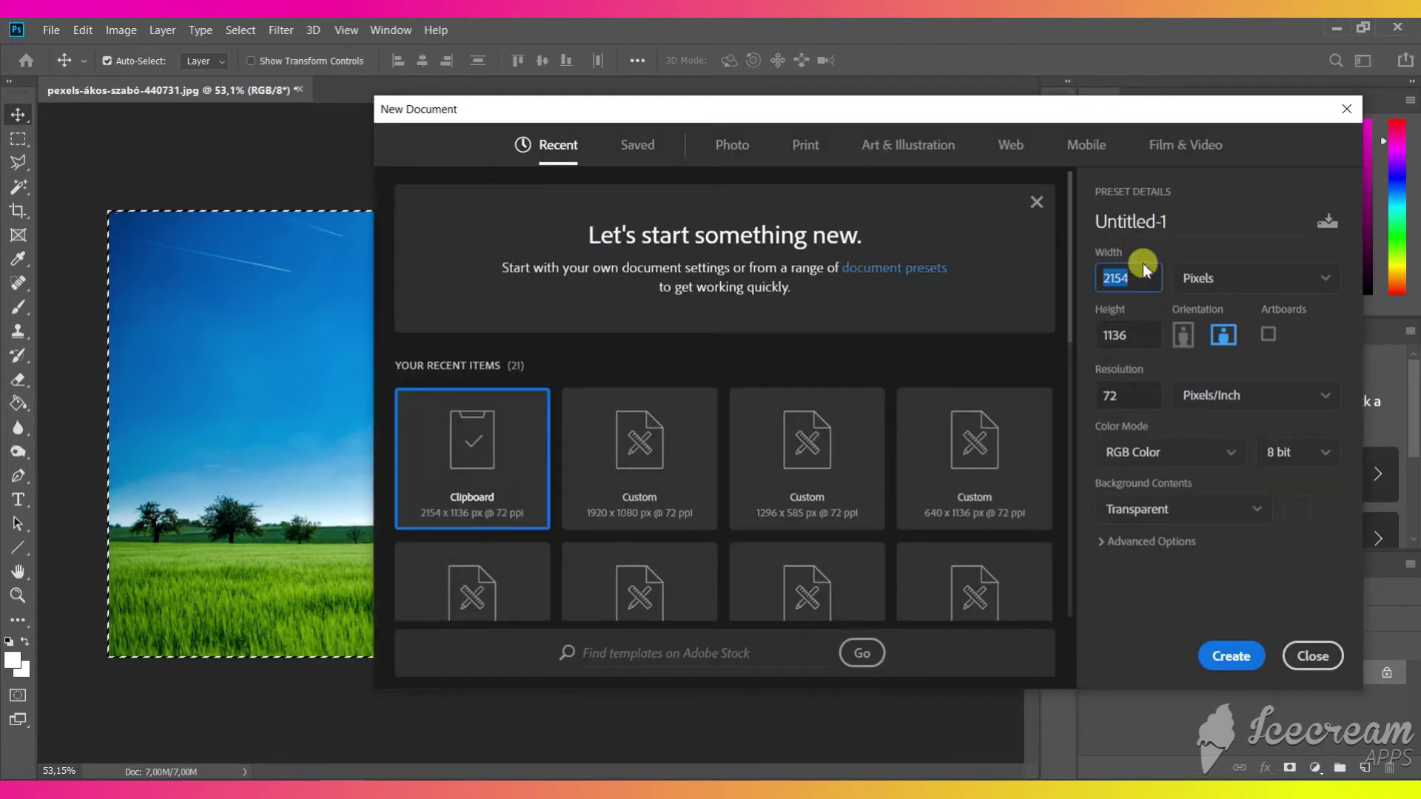
type("1920")
left_click(1233, 655)
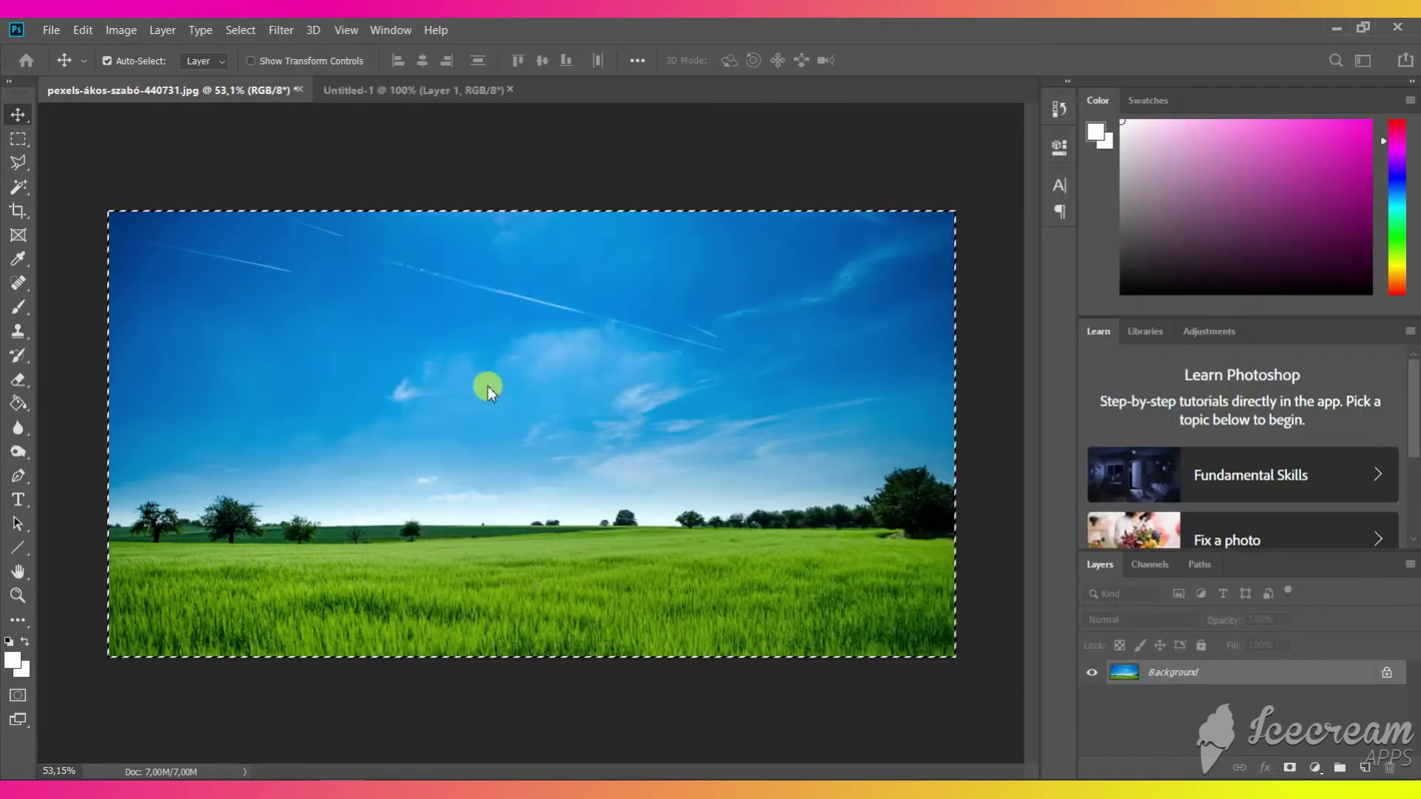
key("ctrl+v")
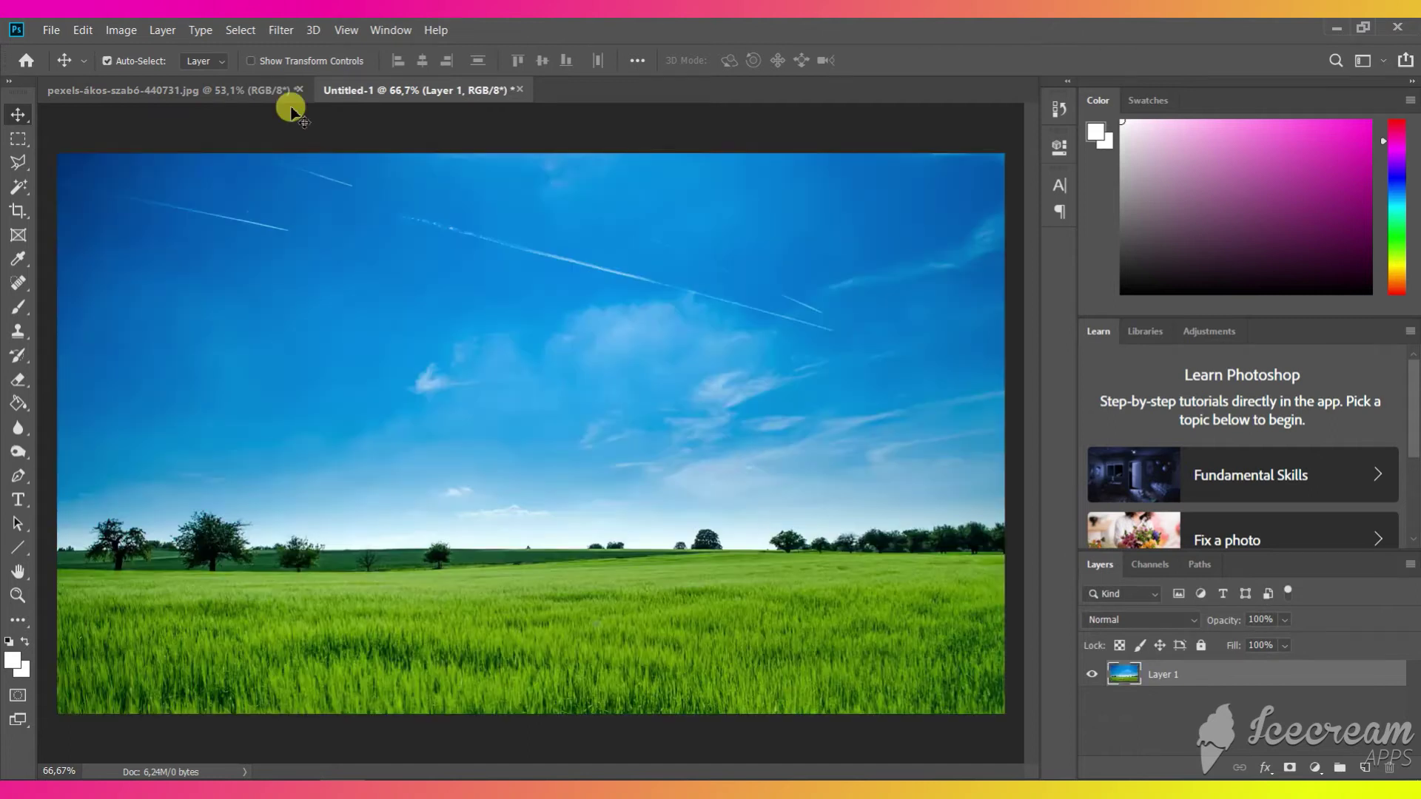
Step: Close the original photo document, saving its changes as a progressive JPEG at quality 8 (High)
left_click(299, 89)
key("ctrl+Tab")
key("ctrl+w")
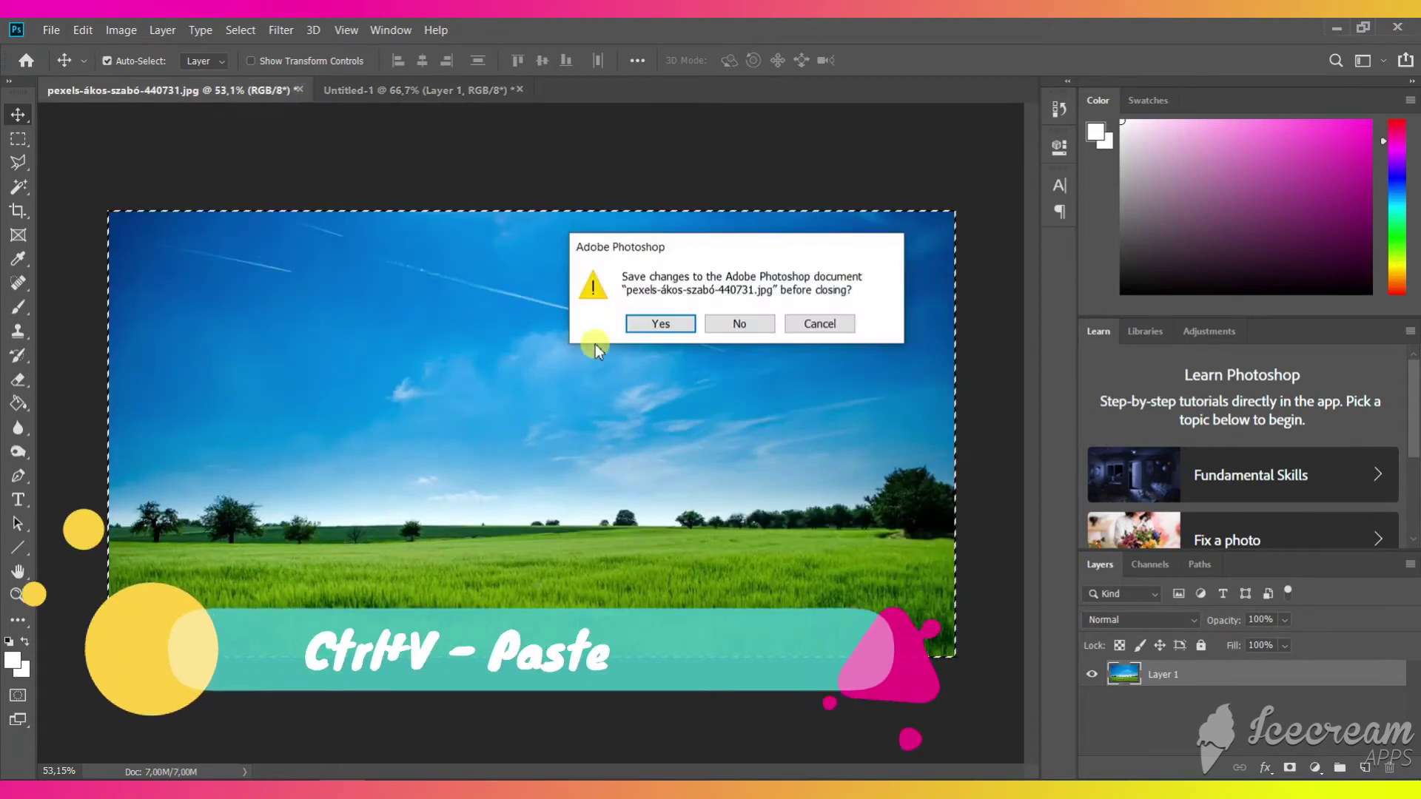
left_click(681, 328)
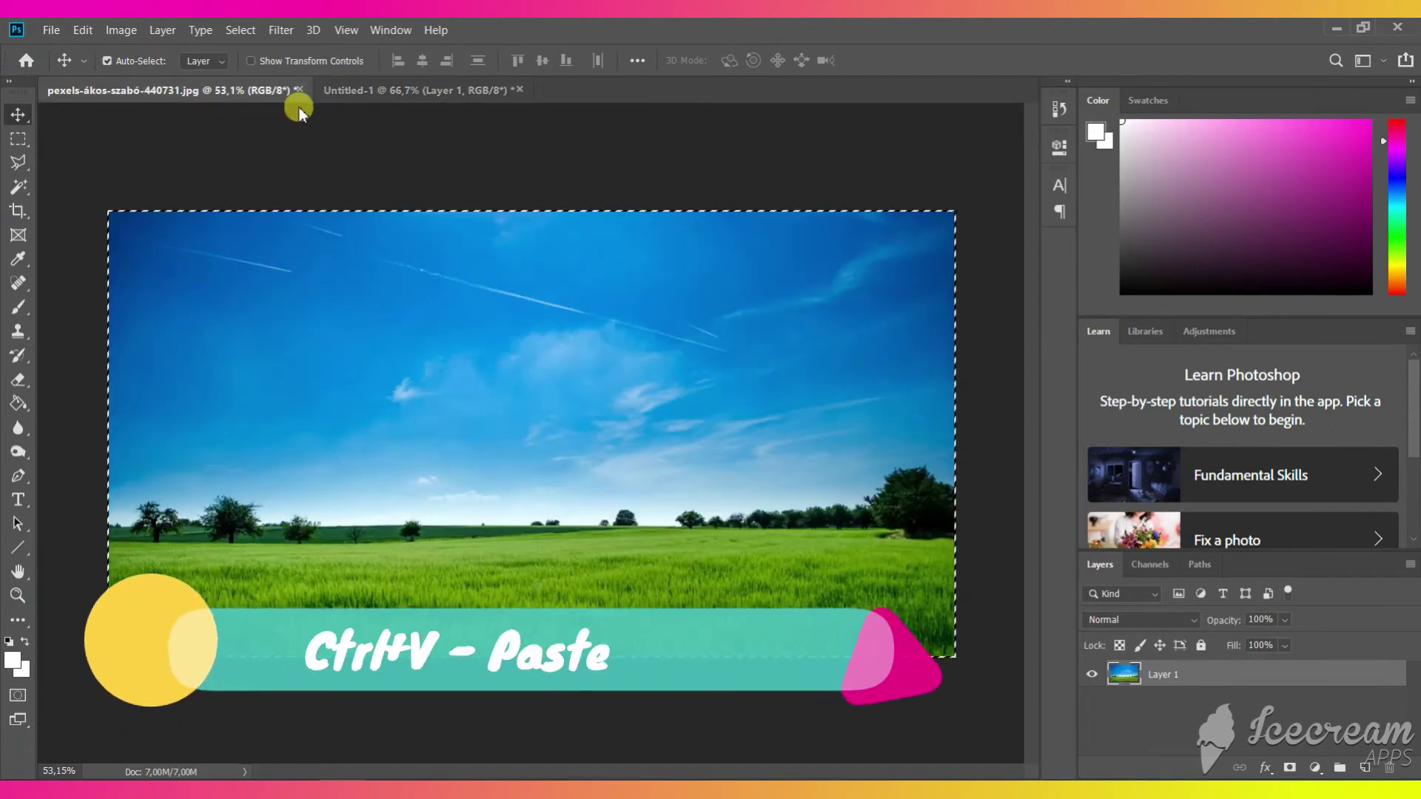
key("ctrl+s")
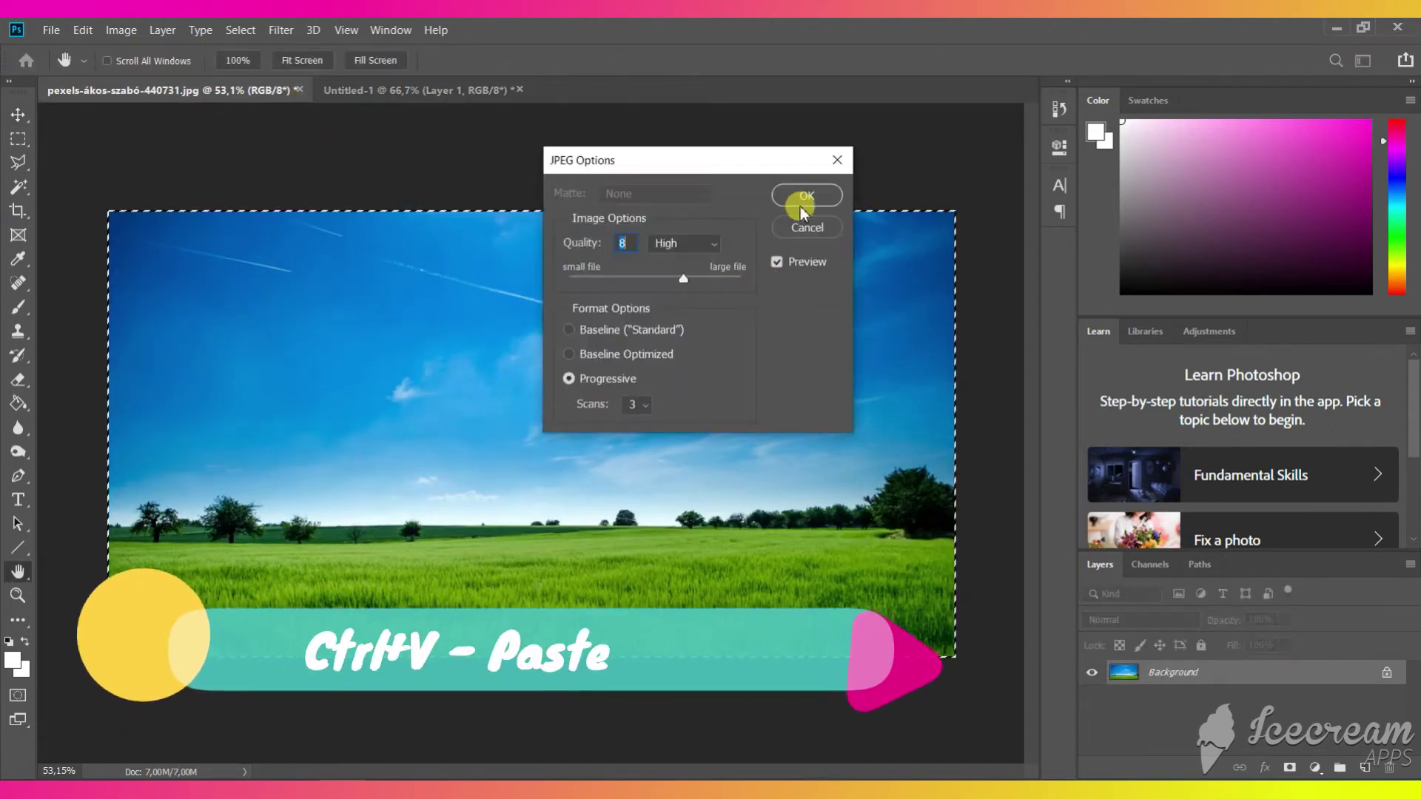
key("Return")
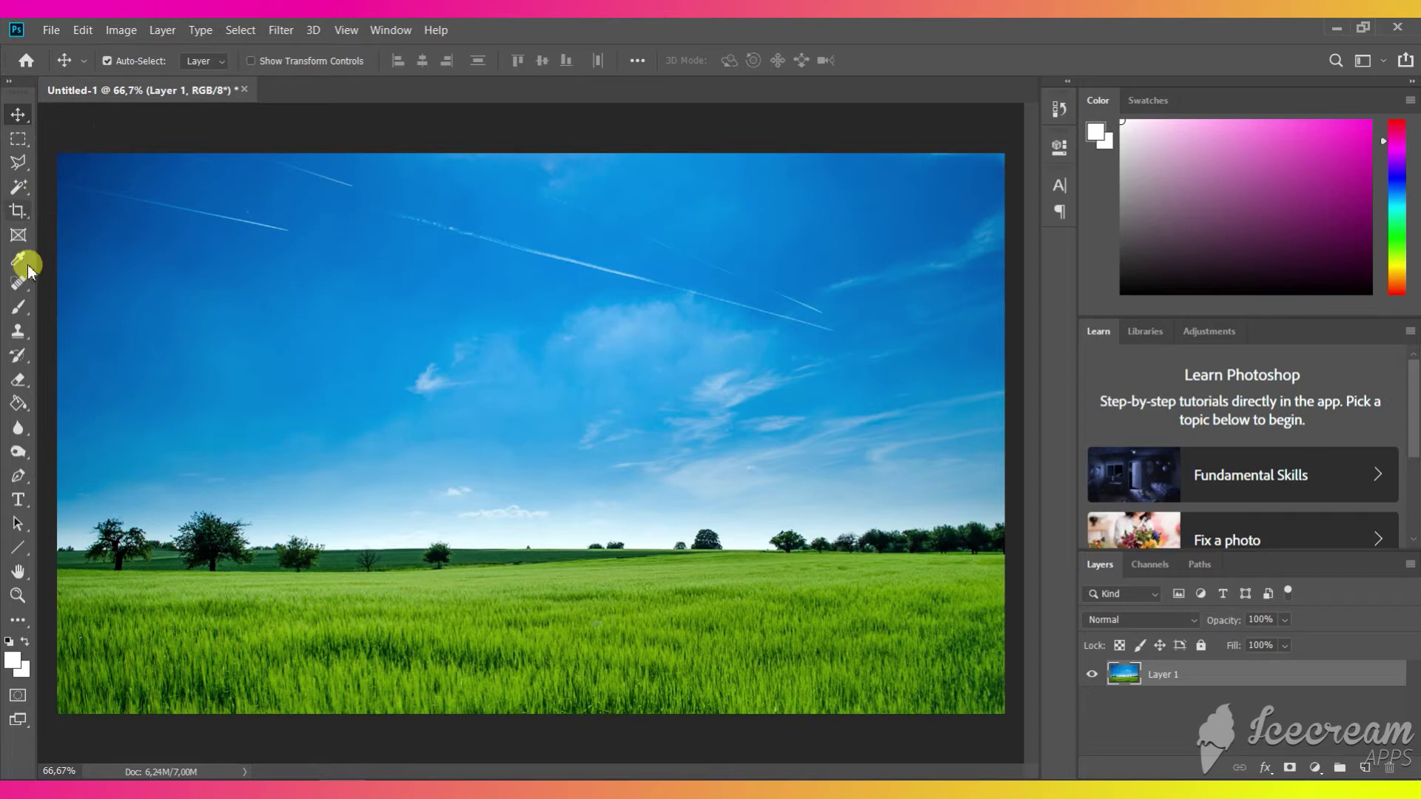
Step: Remove the two white contrails in the upper-left sky with the Clone Stamp tool, sampling nearby clear sky
left_click(19, 331)
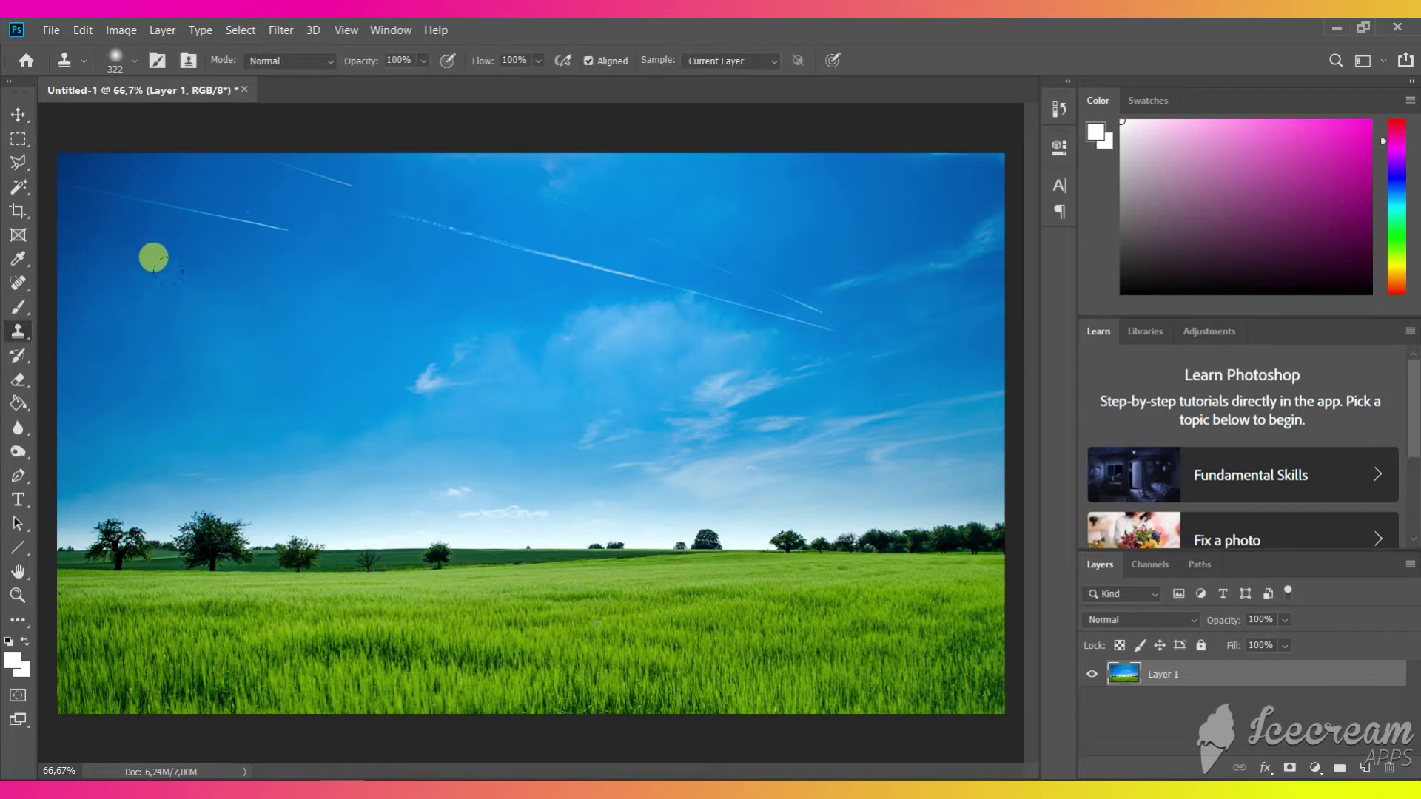
left_click(245, 244)
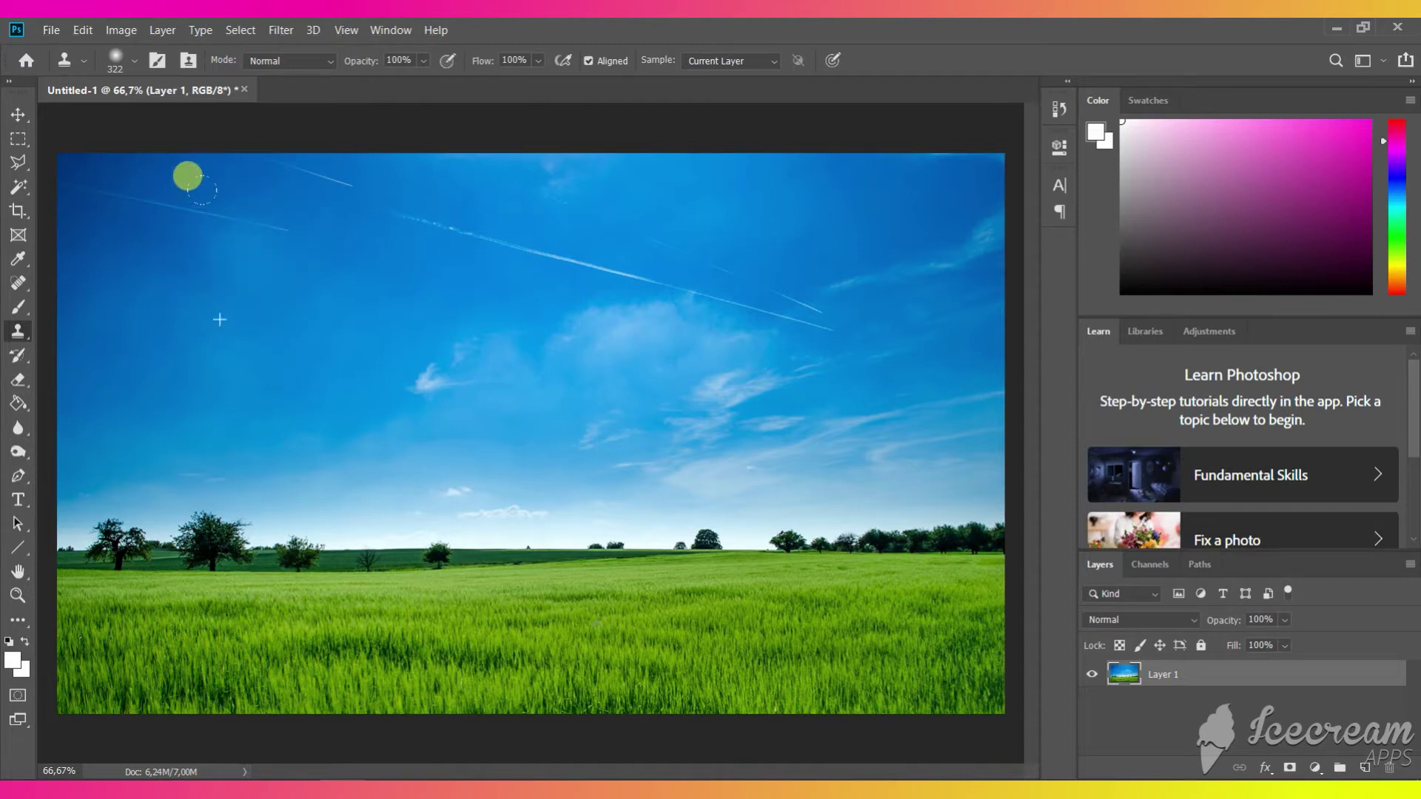
left_click_drag(198, 168, 248, 127)
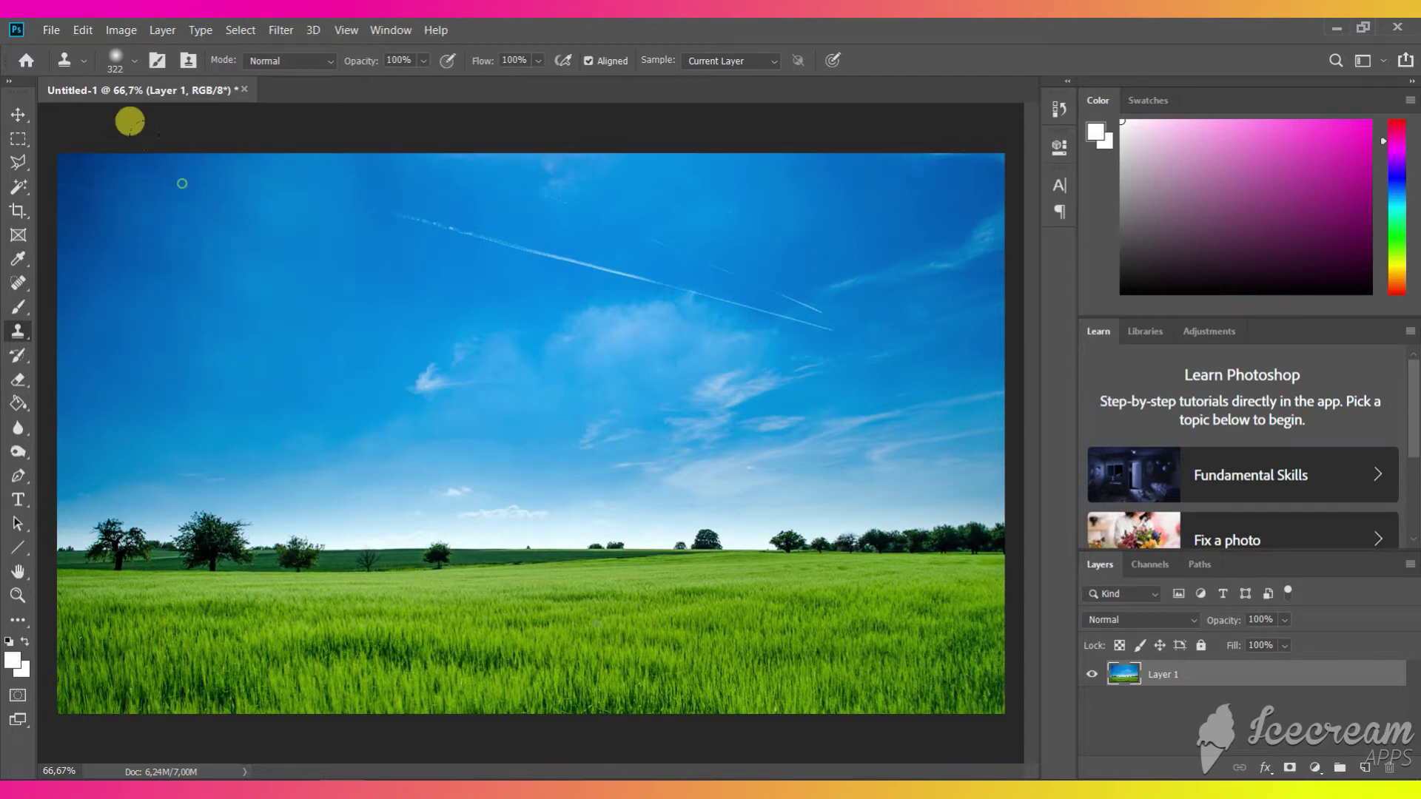
mouse_move(97, 140)
left_mouse_down()
mouse_move(26, 180)
mouse_move(35, 265)
mouse_move(167, 151)
left_mouse_up()
left_click(195, 209, "alt")
mouse_move(105, 231)
left_mouse_down()
mouse_move(94, 222)
mouse_move(62, 302)
mouse_move(12, 364)
mouse_move(14, 287)
left_mouse_up()
left_click(166, 379, "alt")
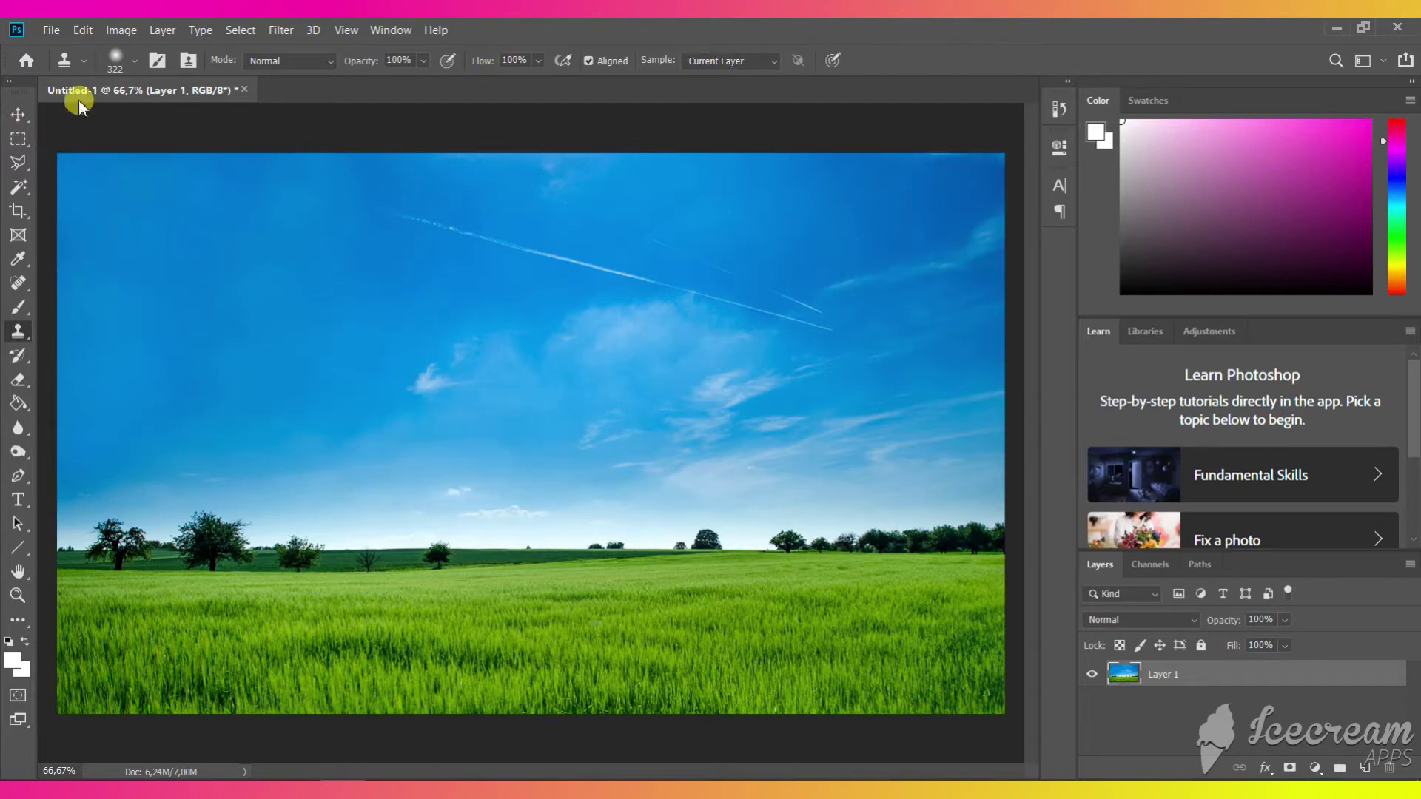
Step: Copy the entire retouched image and open the settings for a new document
left_click(10, 115)
key("ctrl+a")
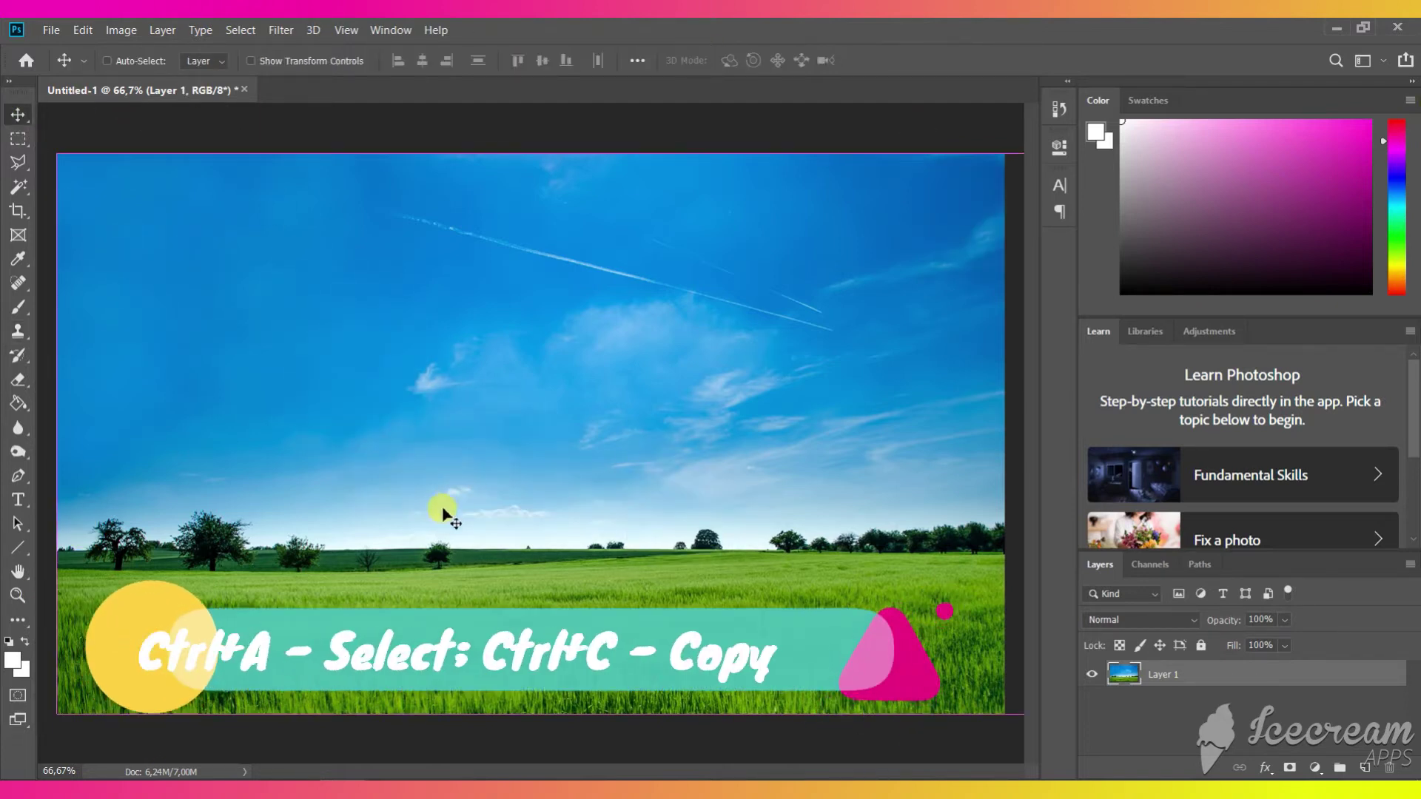
left_click(52, 31)
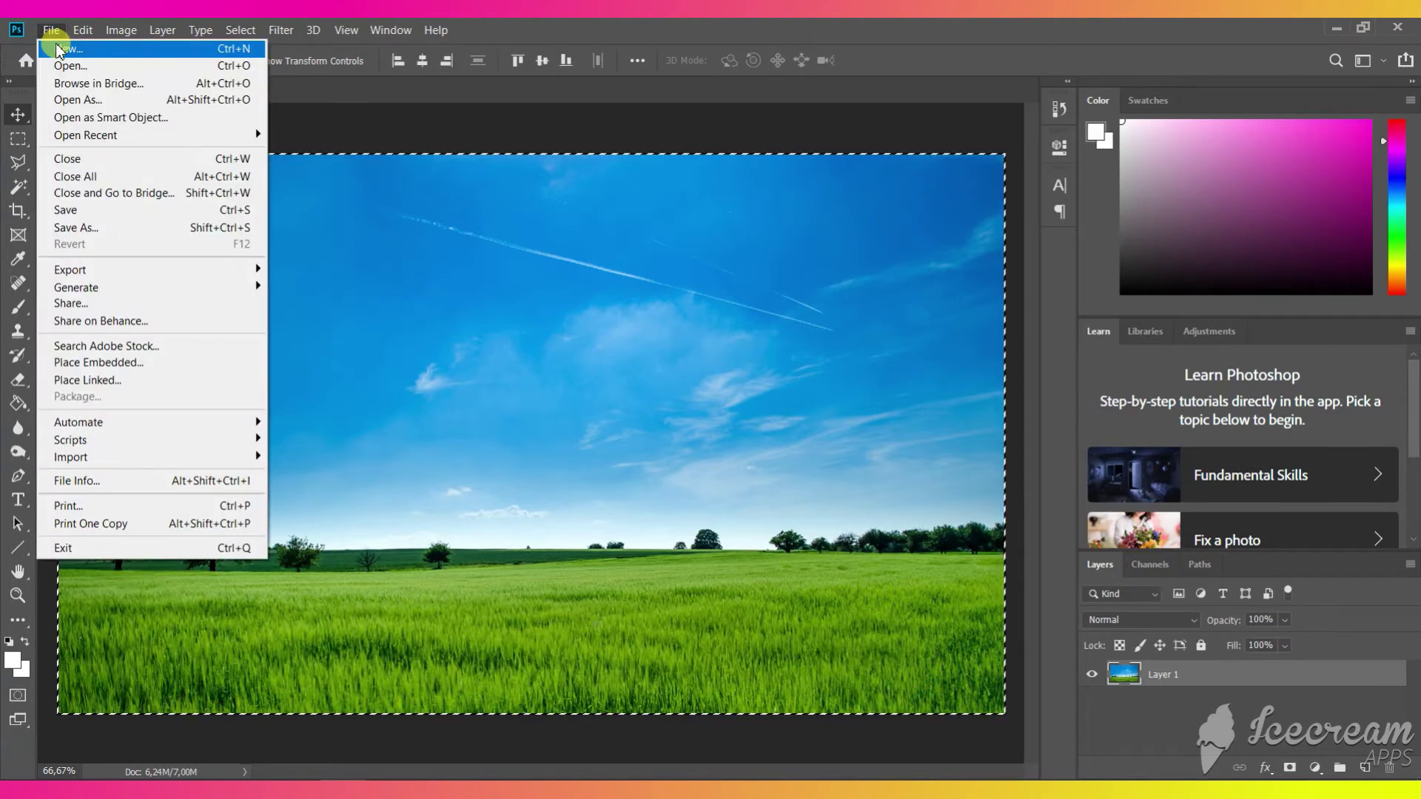
left_click(382, 379)
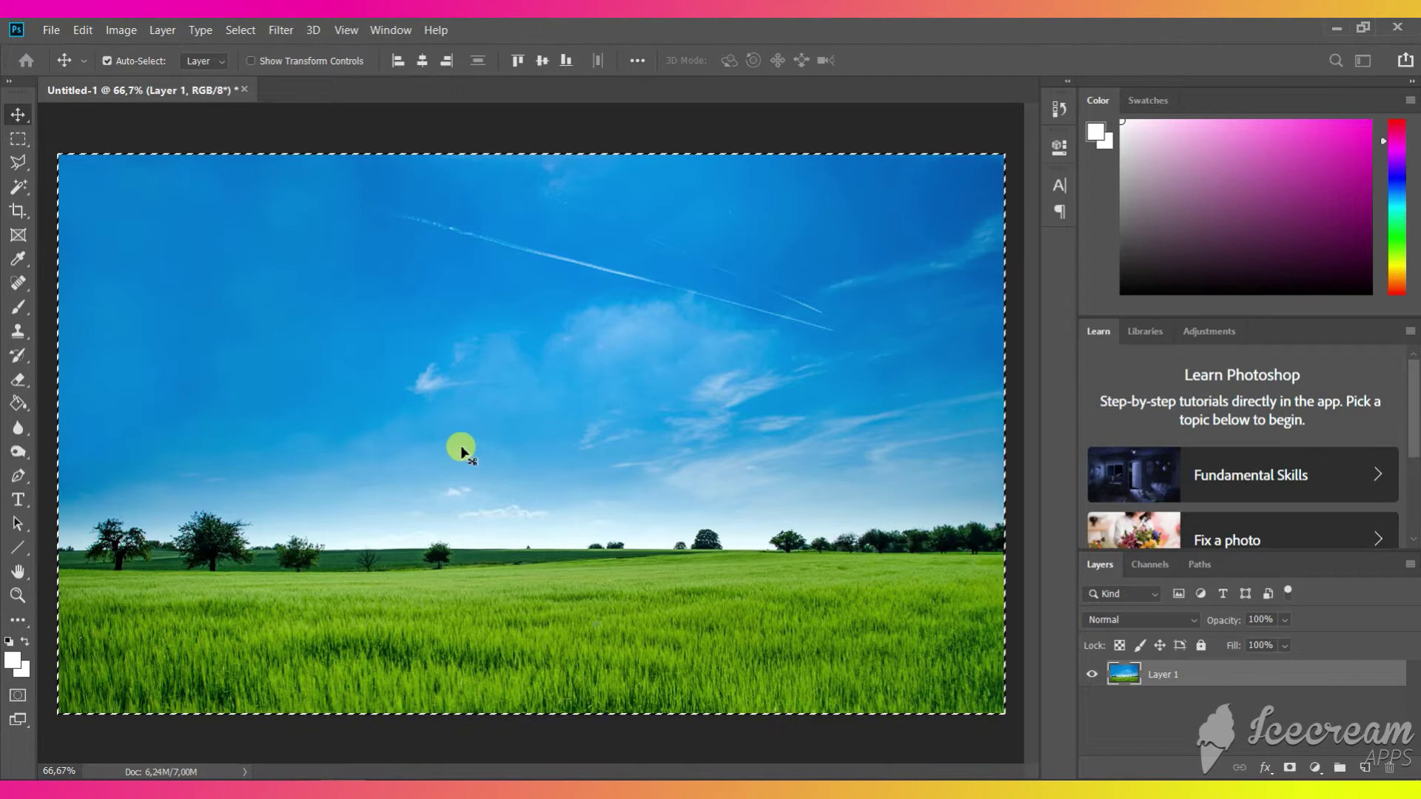
key("ctrl+n")
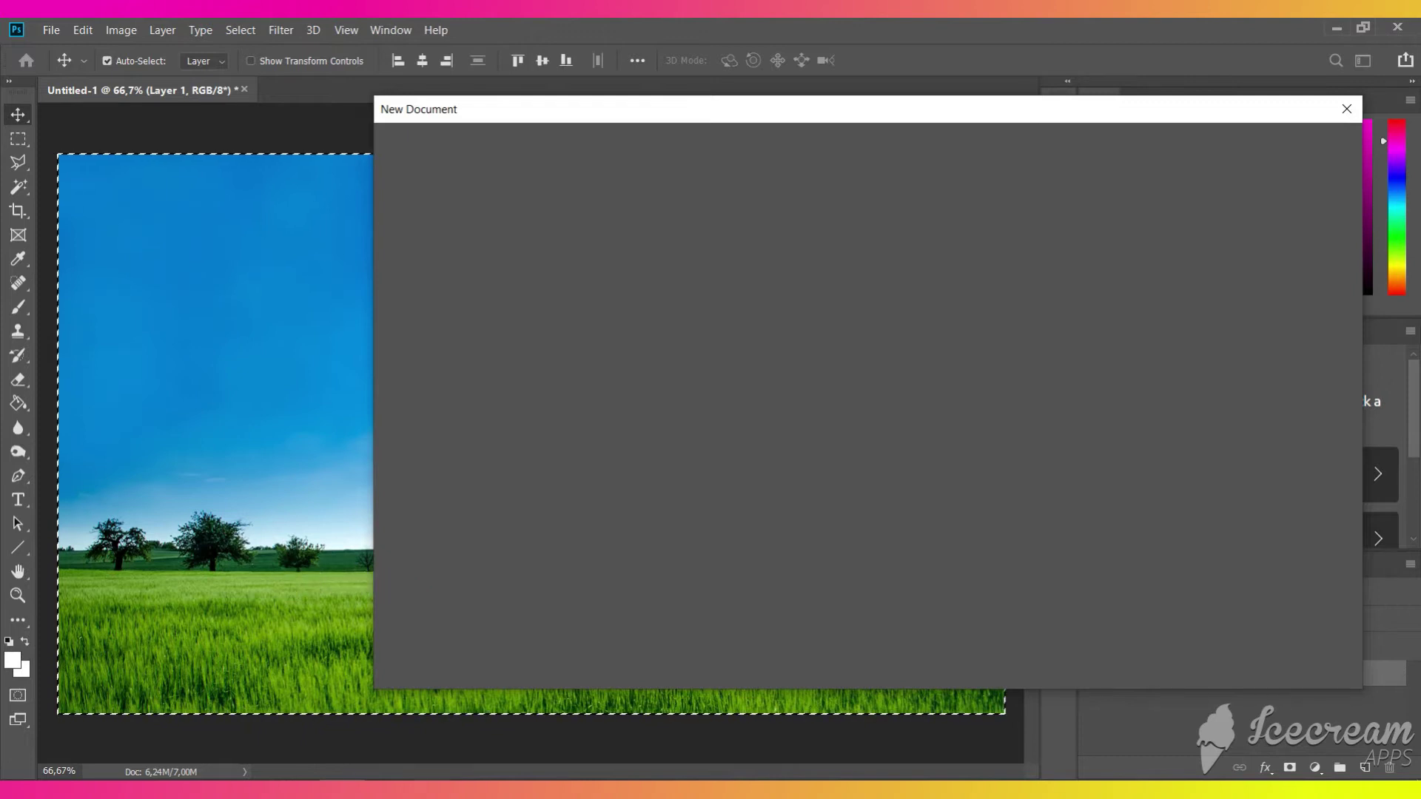
Step: Check the 640 × 4 calculation in the Calculator and create the new document with a width of 2560 pixels
mouse_move(434, 790)
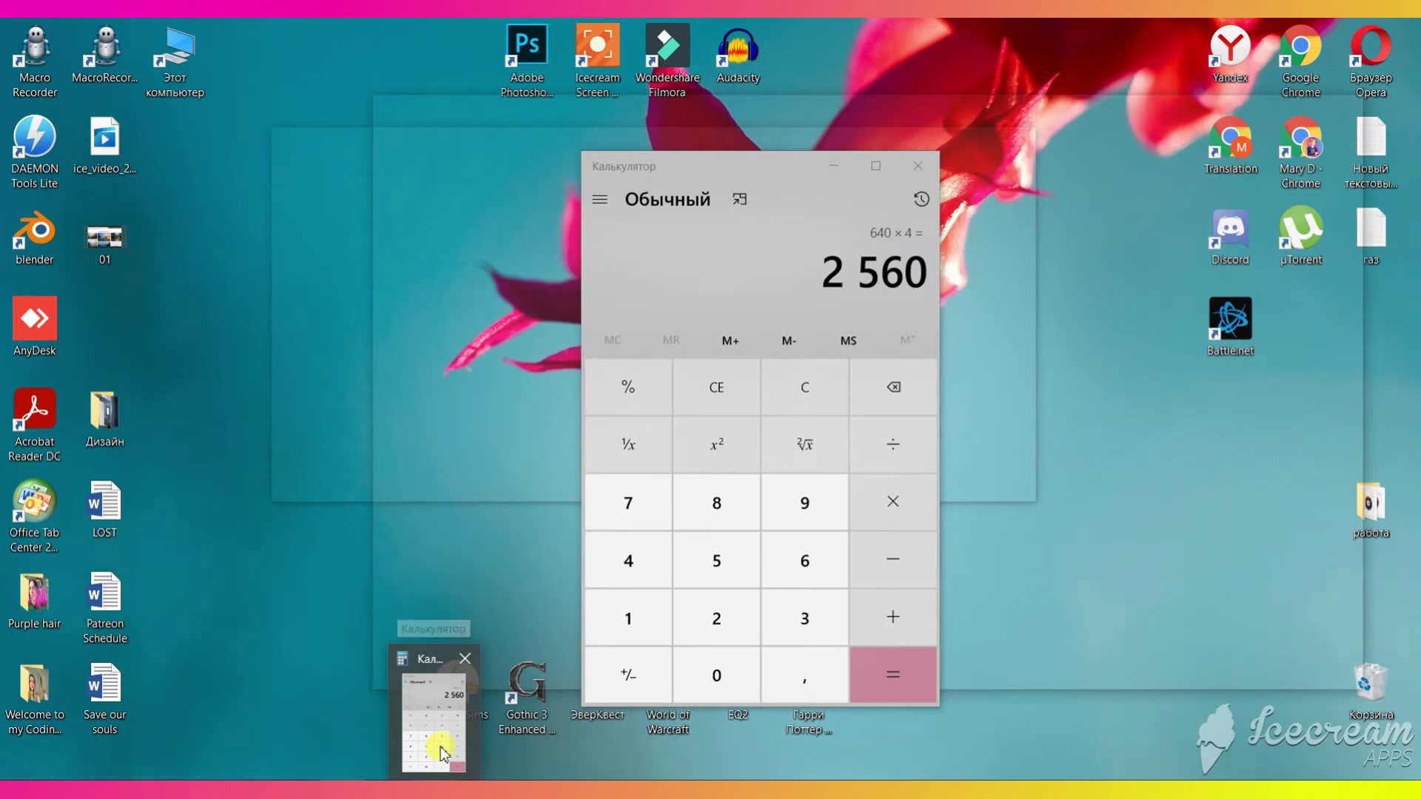
left_click(436, 749)
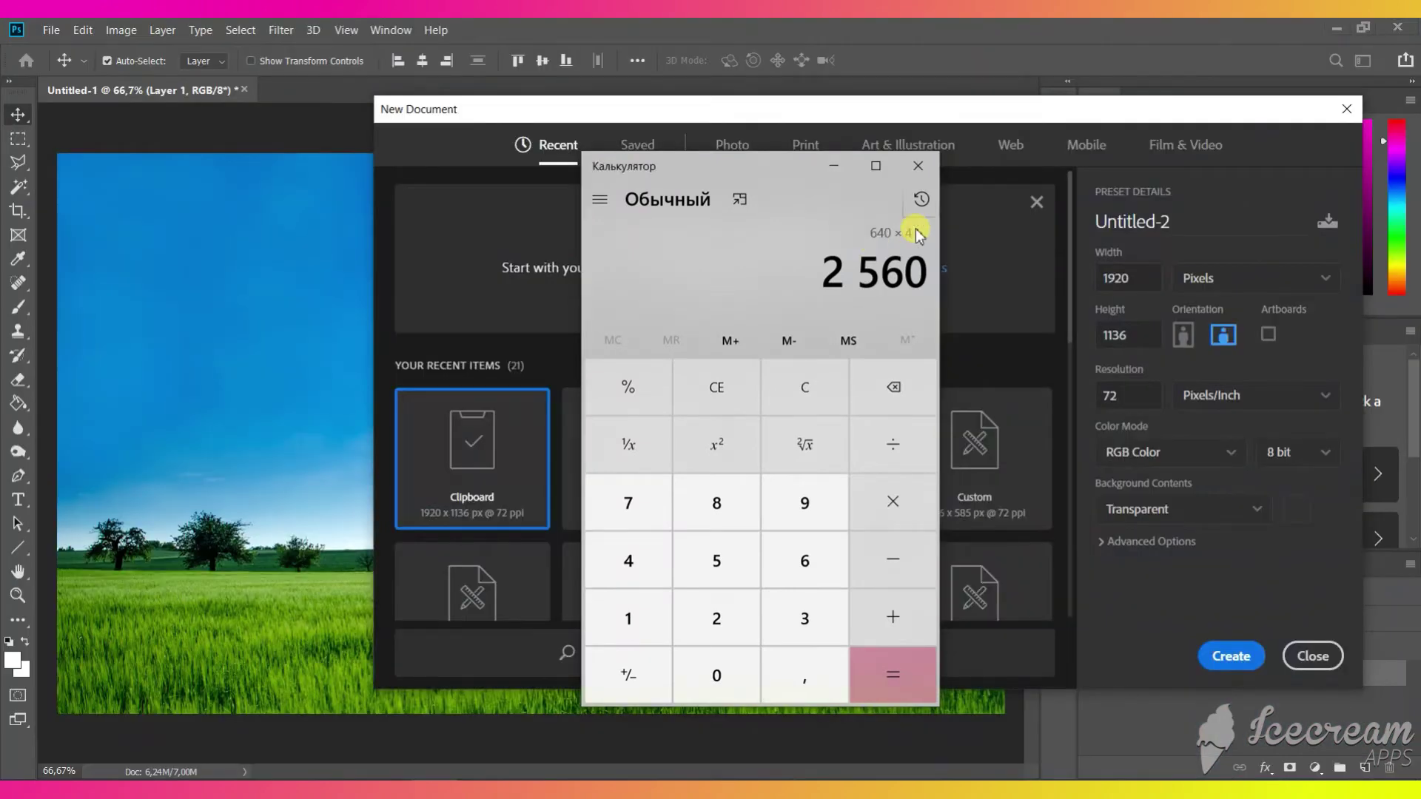
left_click(833, 166)
double_click(1130, 266)
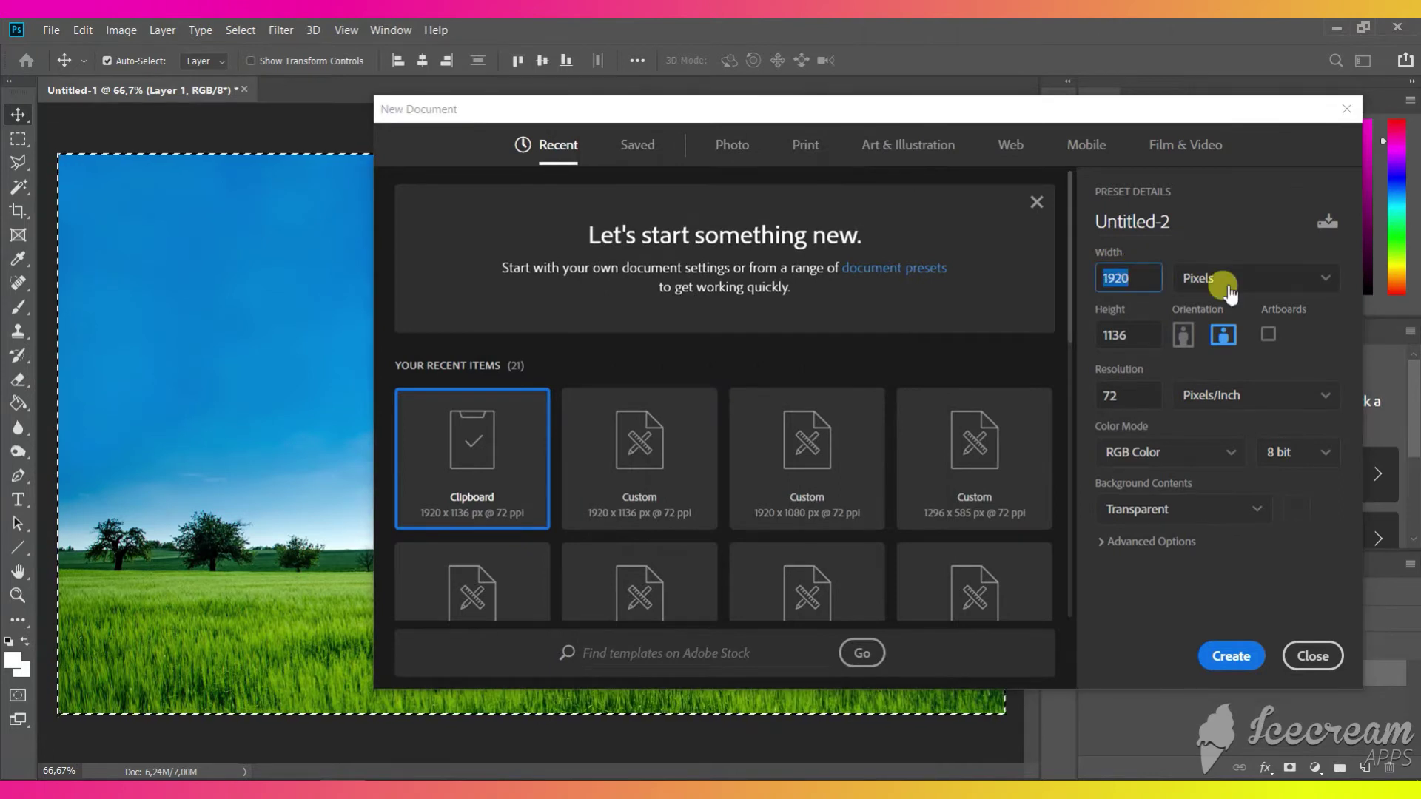
type("2560")
left_click(1231, 656)
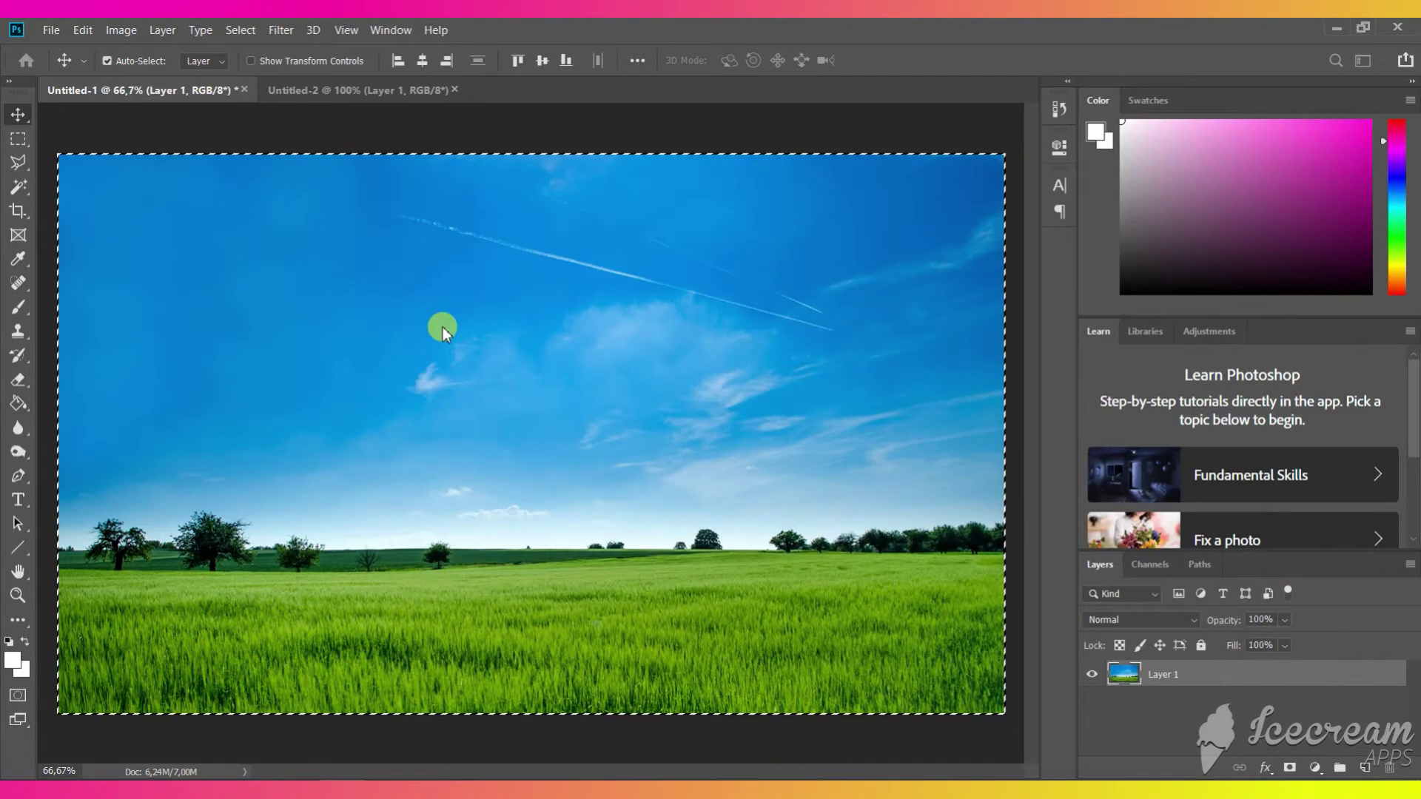
Step: Paste the retouched image into the 2560 px wide document and align it with the canvas's left edge
key("ctrl+Tab")
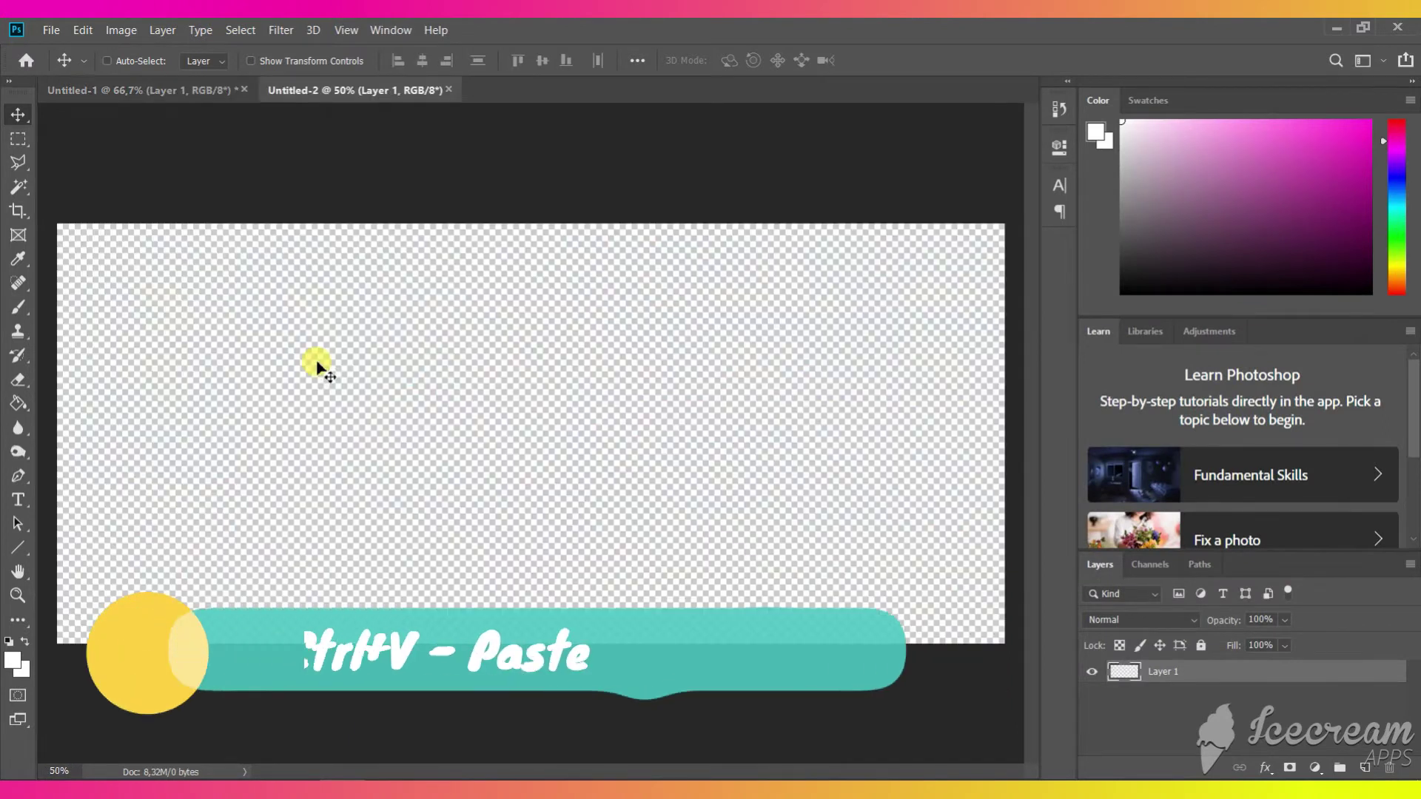
key("ctrl+v")
left_click_drag(365, 374, 257, 382)
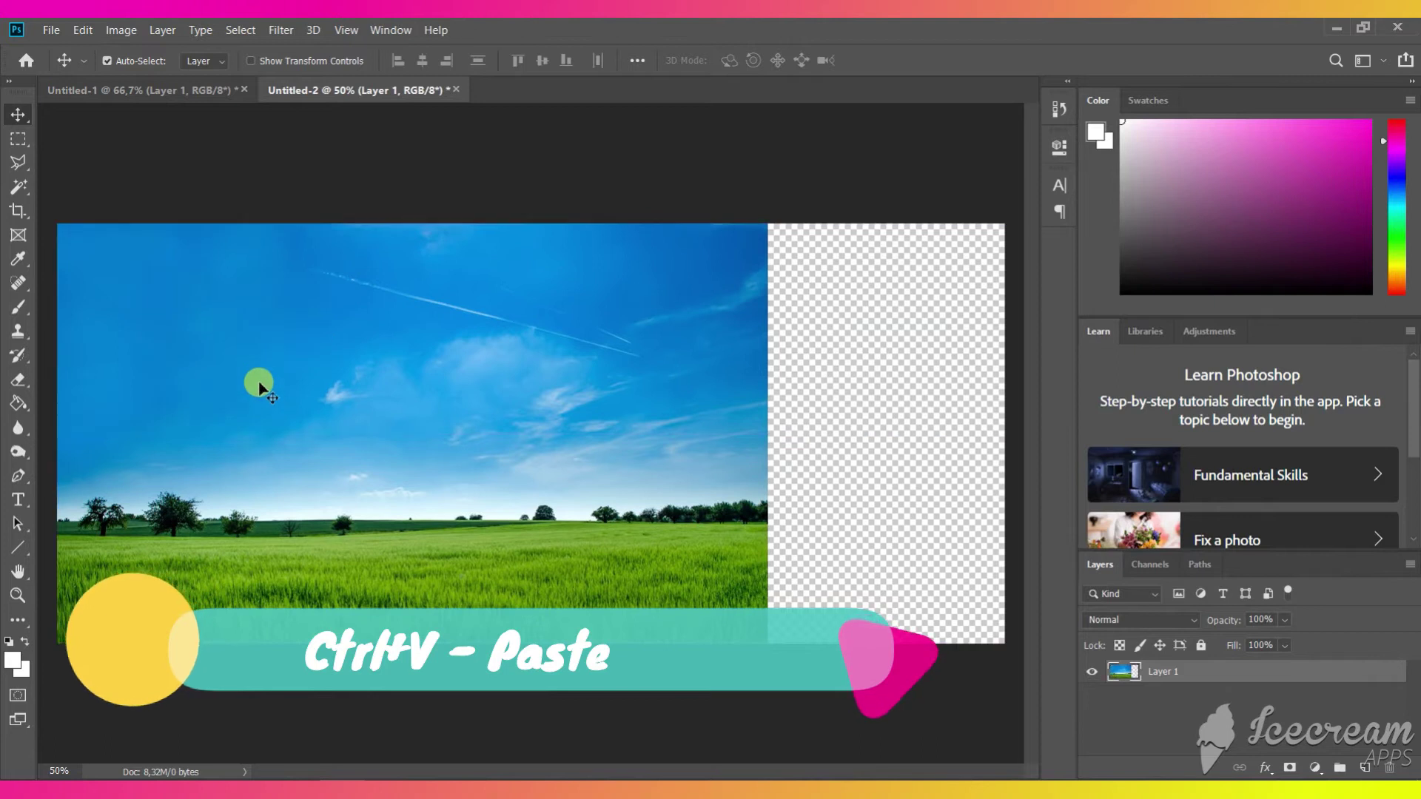
Step: Create another new document, 640 pixels wide and 1136 pixels high, with a transparent background
left_click(51, 30)
left_click(54, 32)
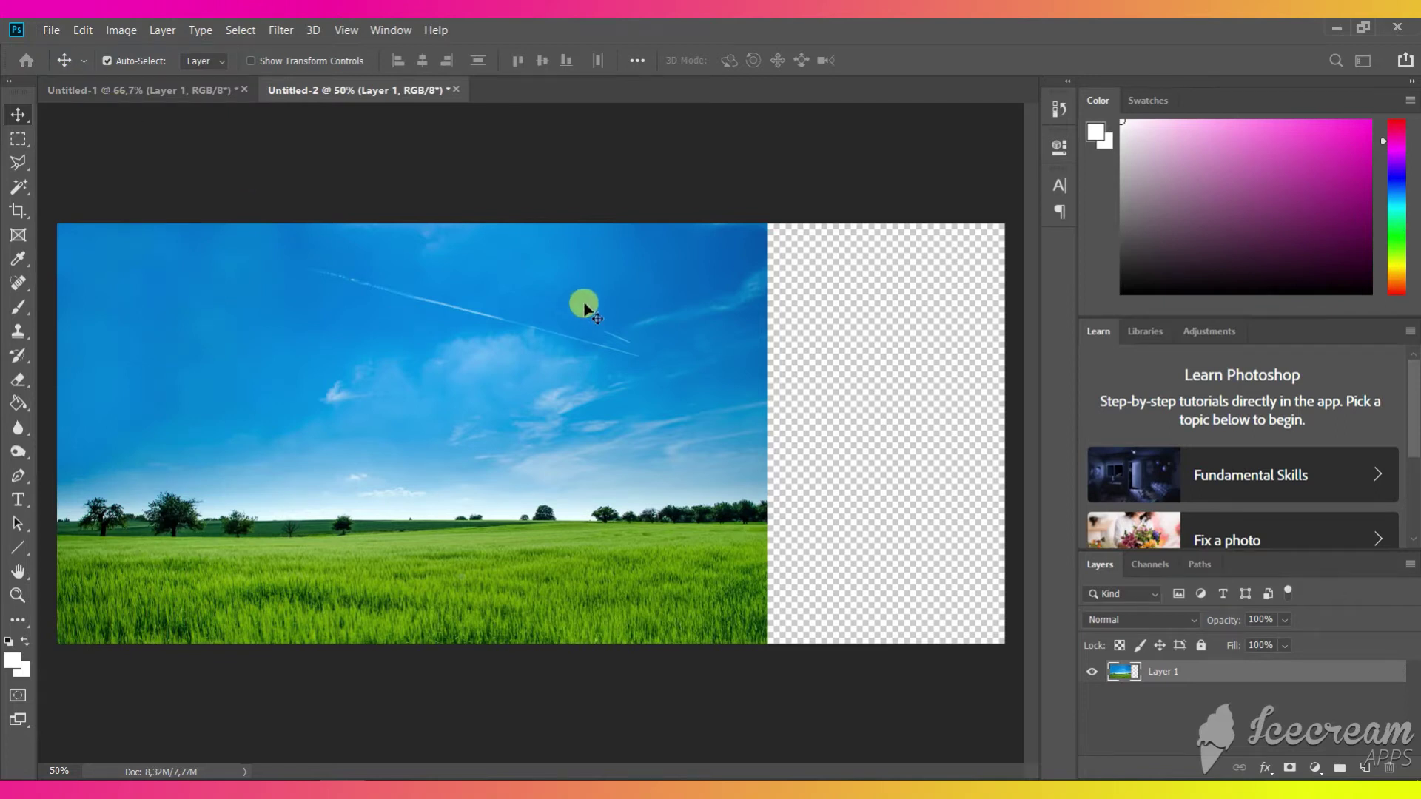
key("ctrl+n")
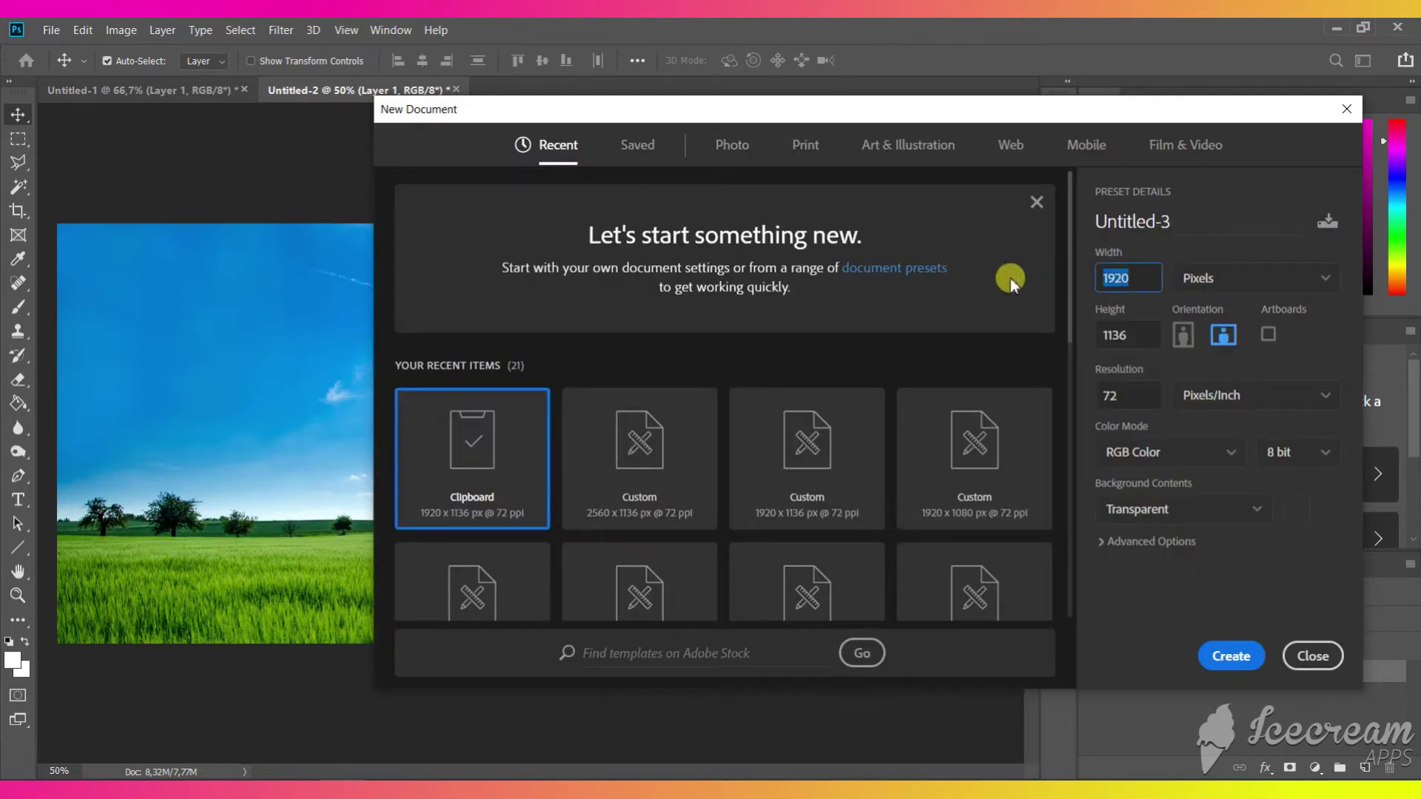
type("640")
key("Return")
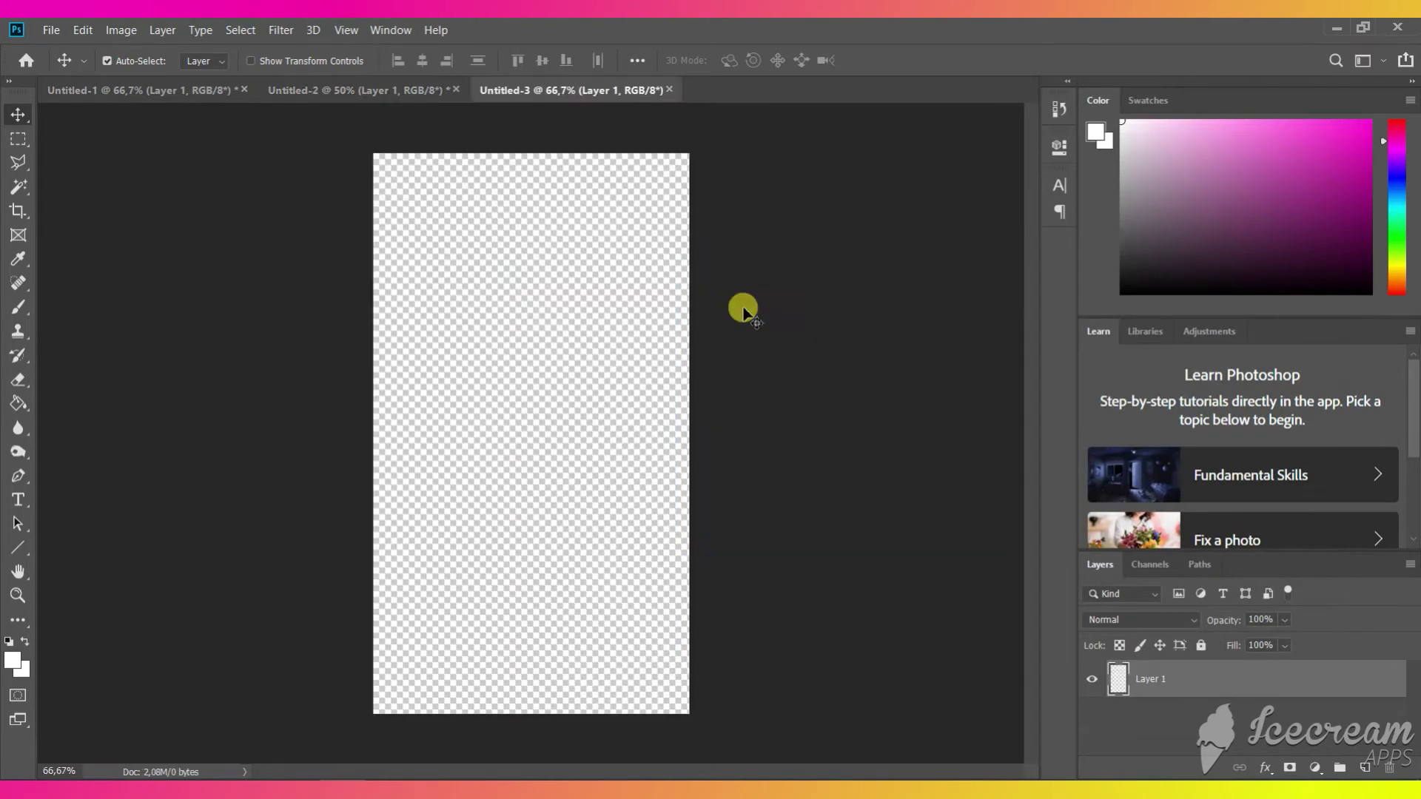
Step: Paste the image into the 640 px document, aligned to its left portion, and copy the whole canvas area
key("ctrl+v")
left_click(127, 72)
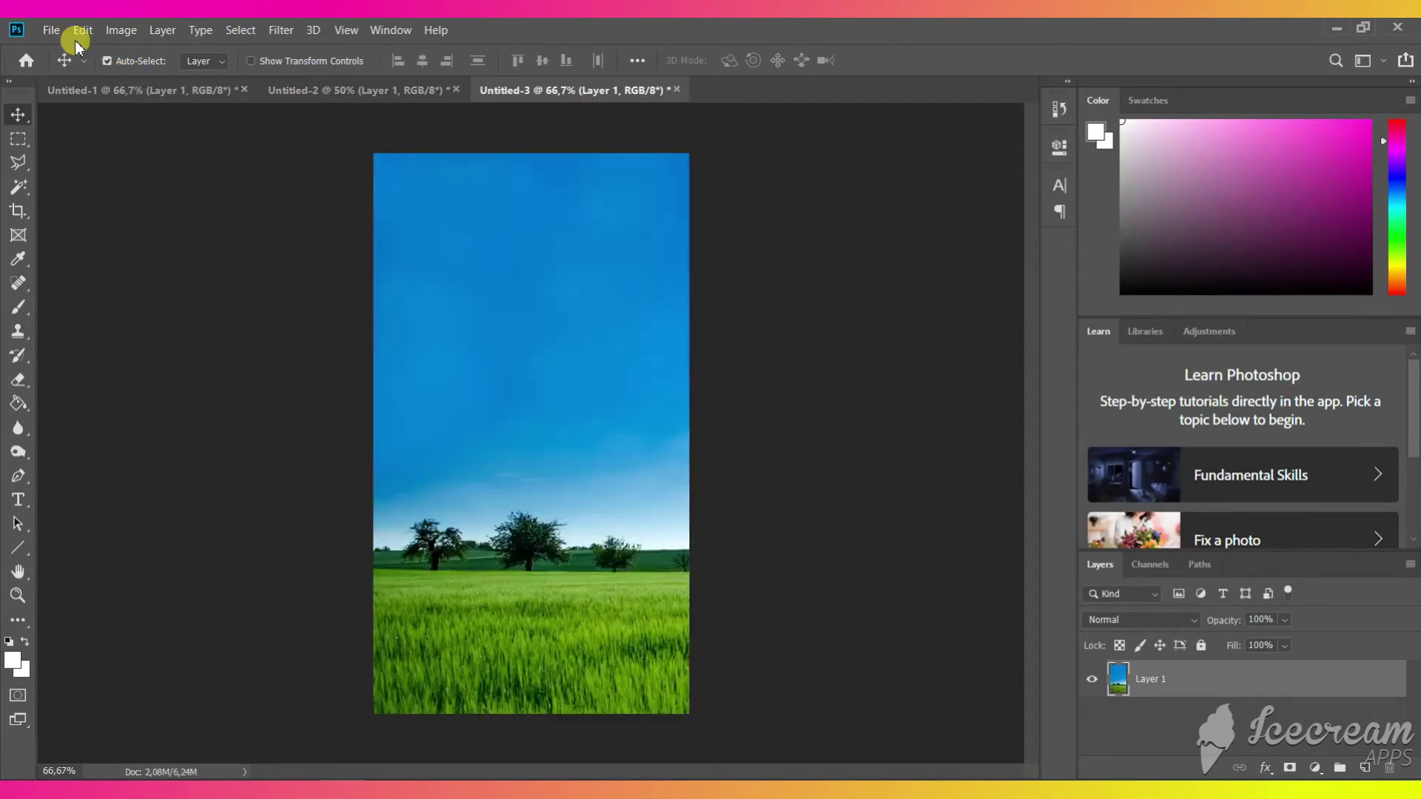
left_click(107, 61)
key("ctrl+a")
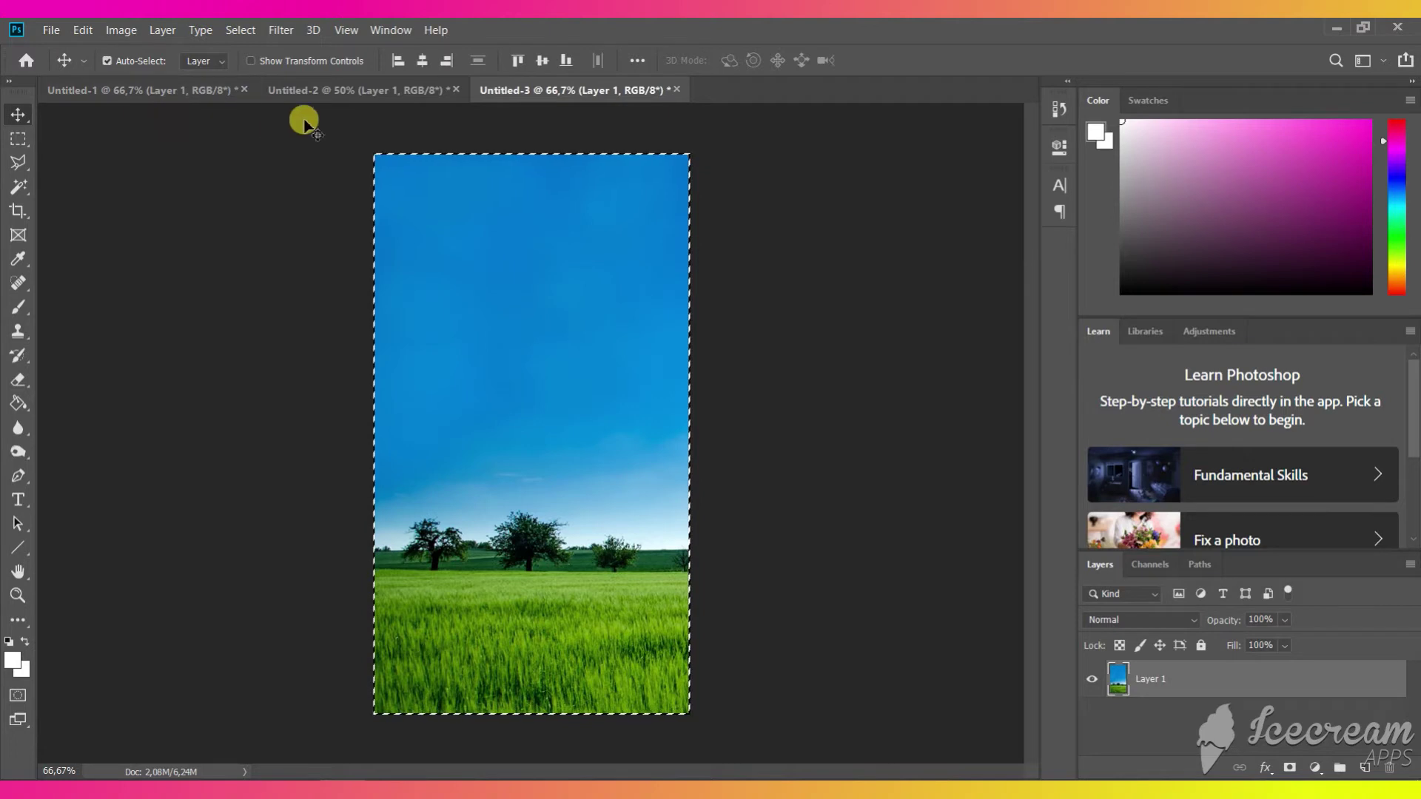
Step: Paste the 640 px strip into the 2560 px wide document and move it into the empty area at the canvas's right end
left_click(323, 99)
key("ctrl+v")
key("ctrl+v")
left_click_drag(539, 343, 897, 347)
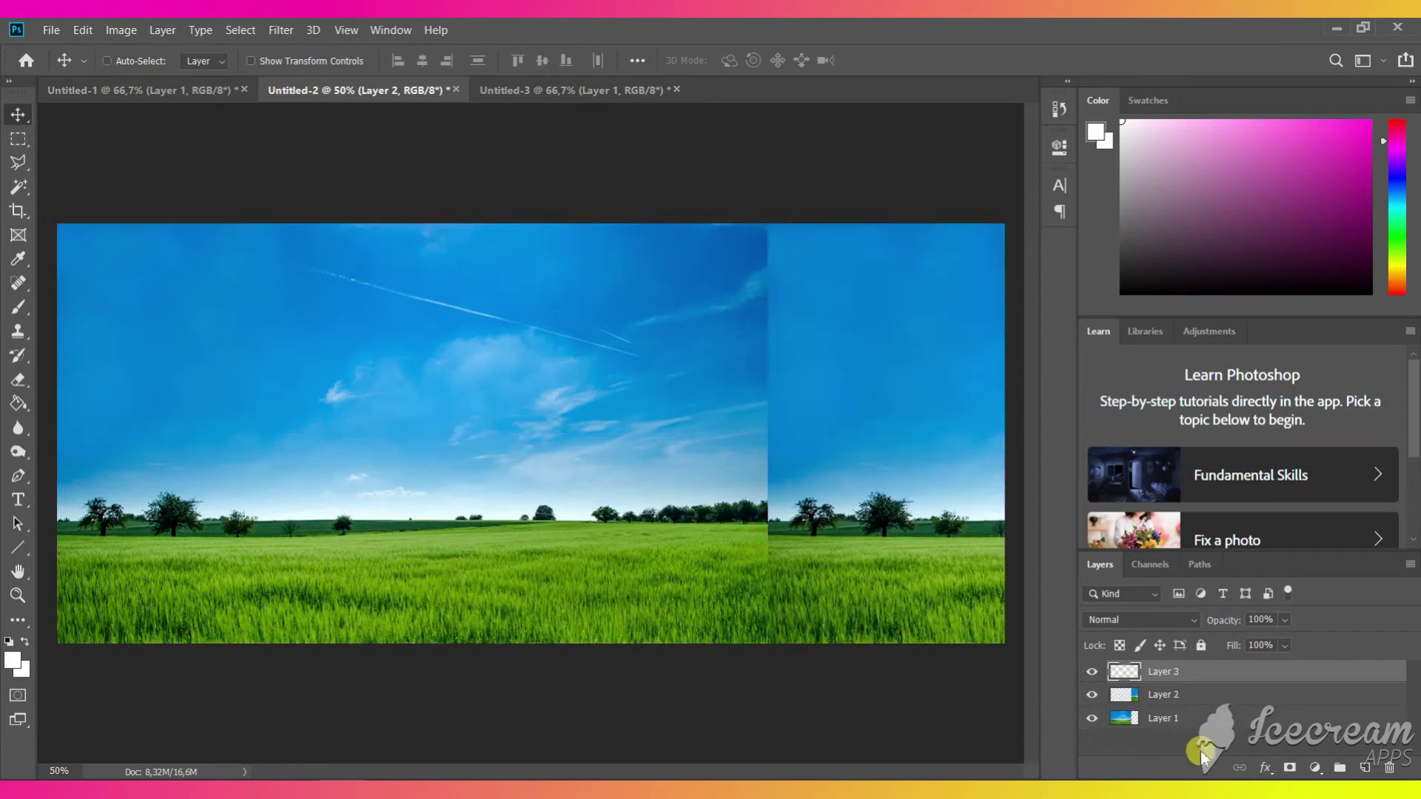
Step: Paste another copy of the 640 px strip, flip it horizontally and move it against the right-end strip's inner edge
key("ctrl+v")
key("ctrl+t")
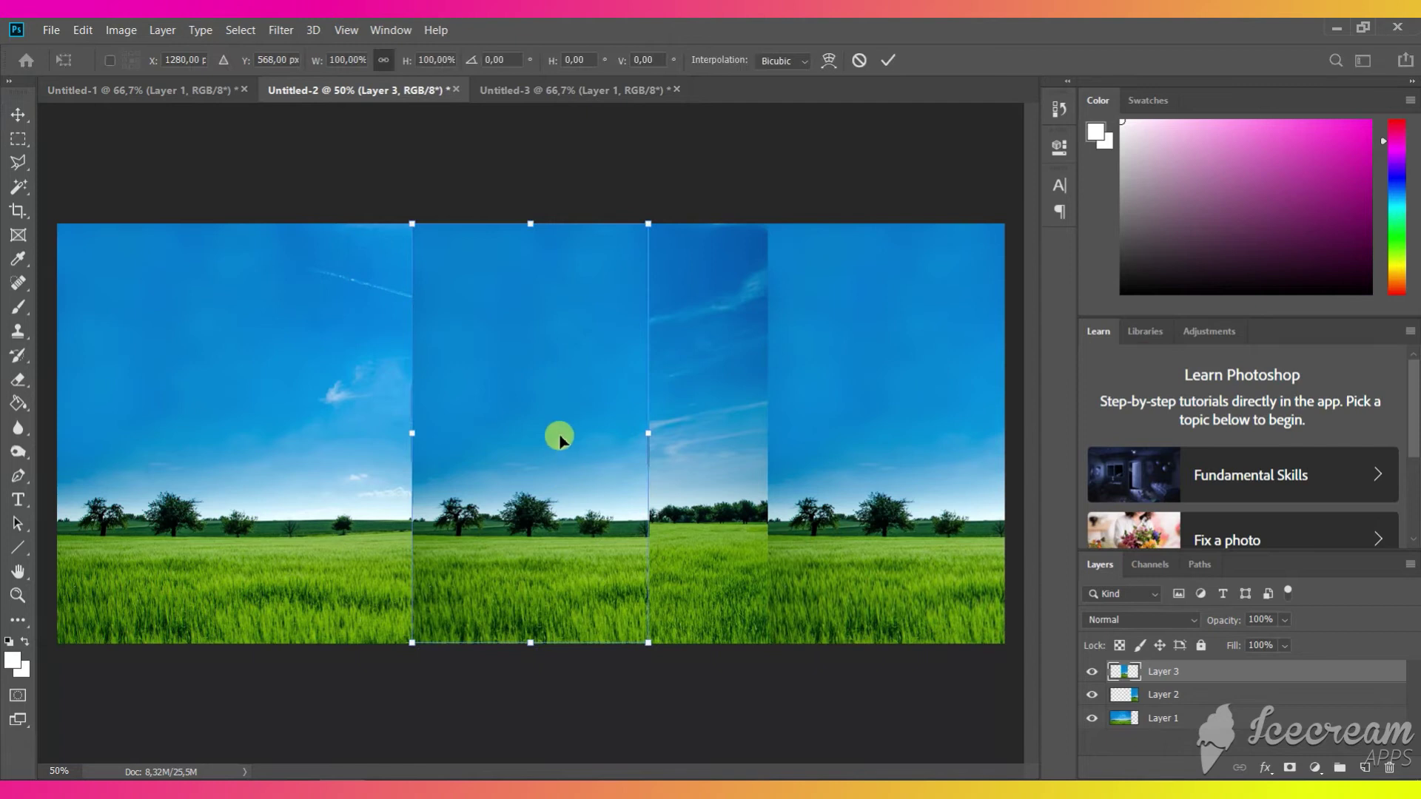
right_click(558, 433)
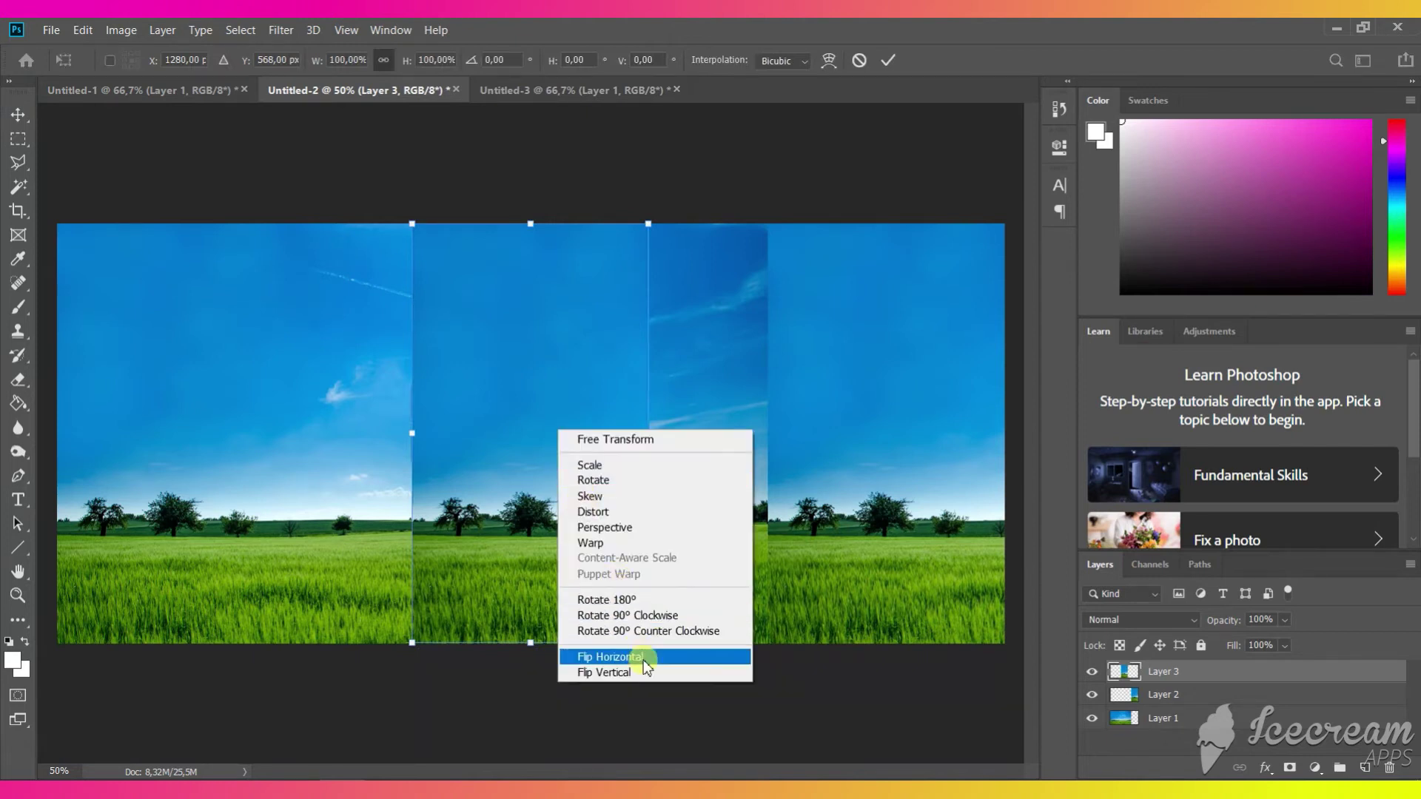
left_click(612, 660)
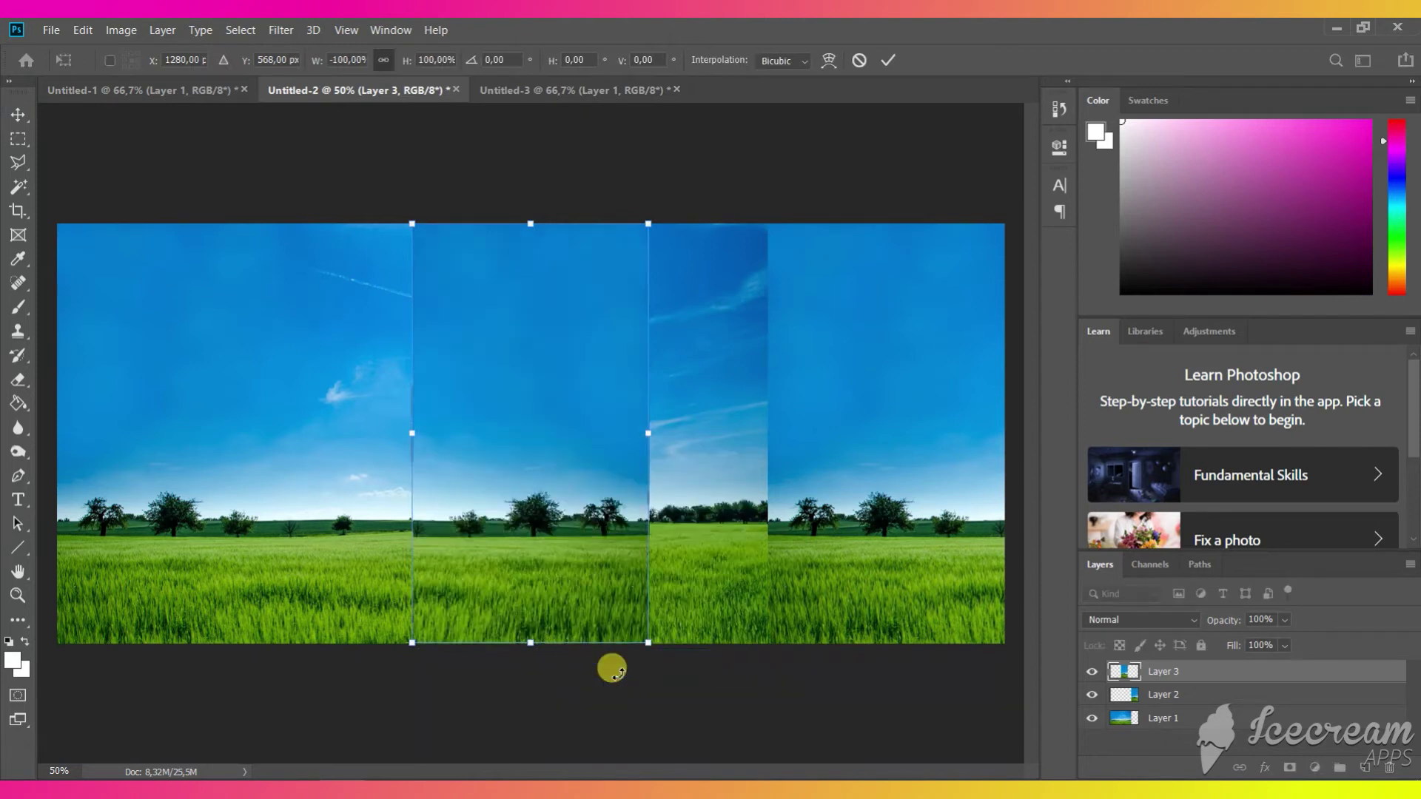
left_click(889, 60)
left_click_drag(553, 393, 663, 398)
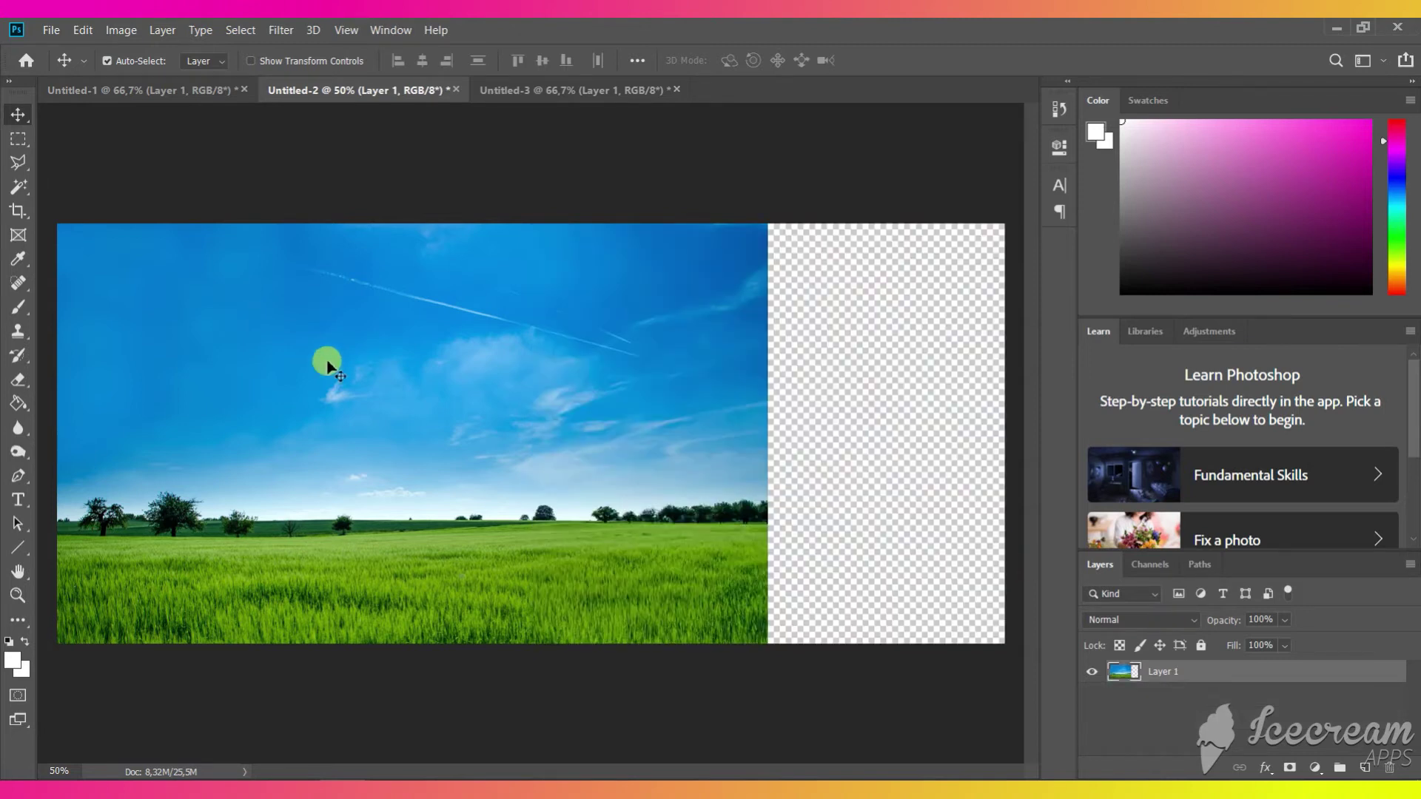
Step: Retouch the sky at the image's left side using the Clone Stamp with a soft 464 px brush
left_click(20, 308)
left_click(19, 330)
right_click(278, 331)
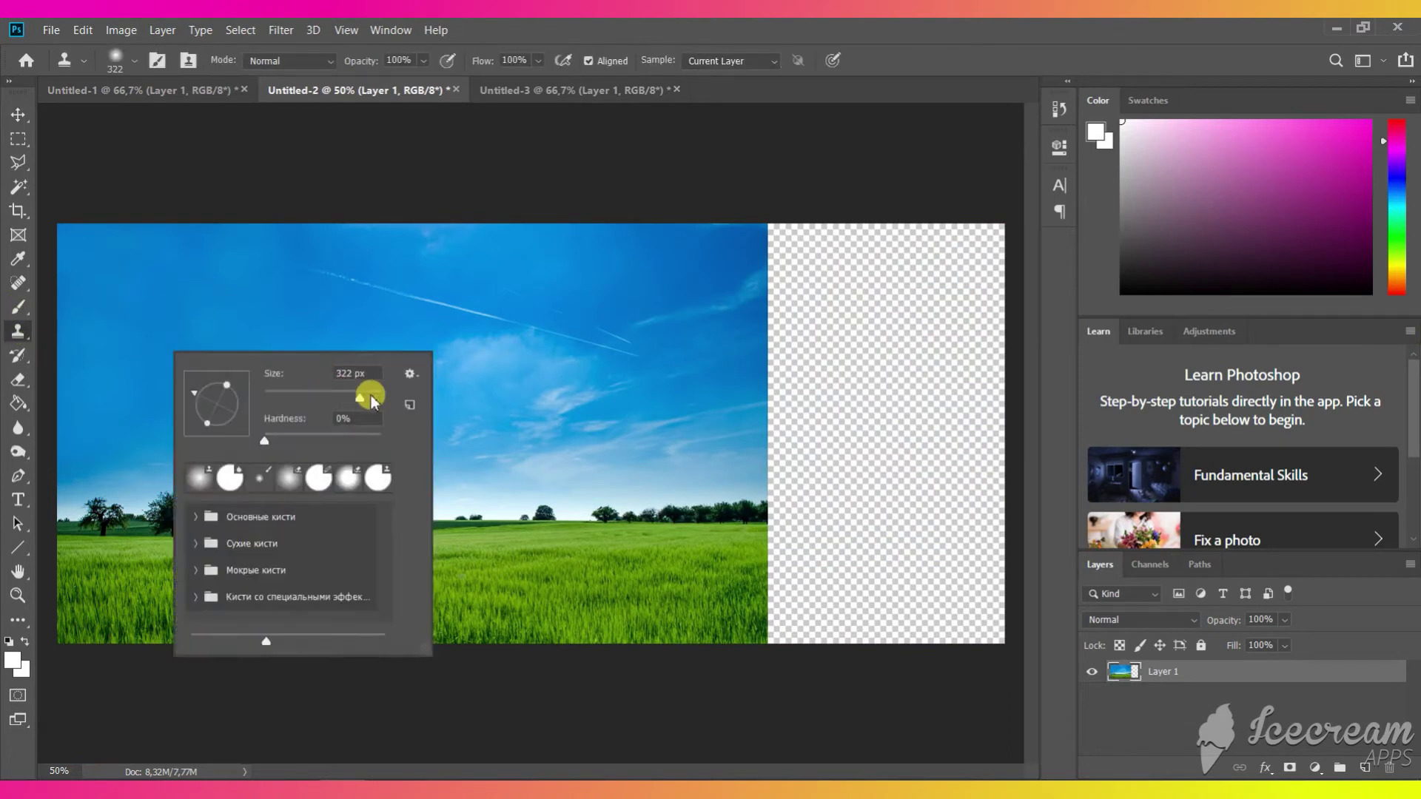
left_click_drag(370, 402, 378, 400)
left_click(162, 340)
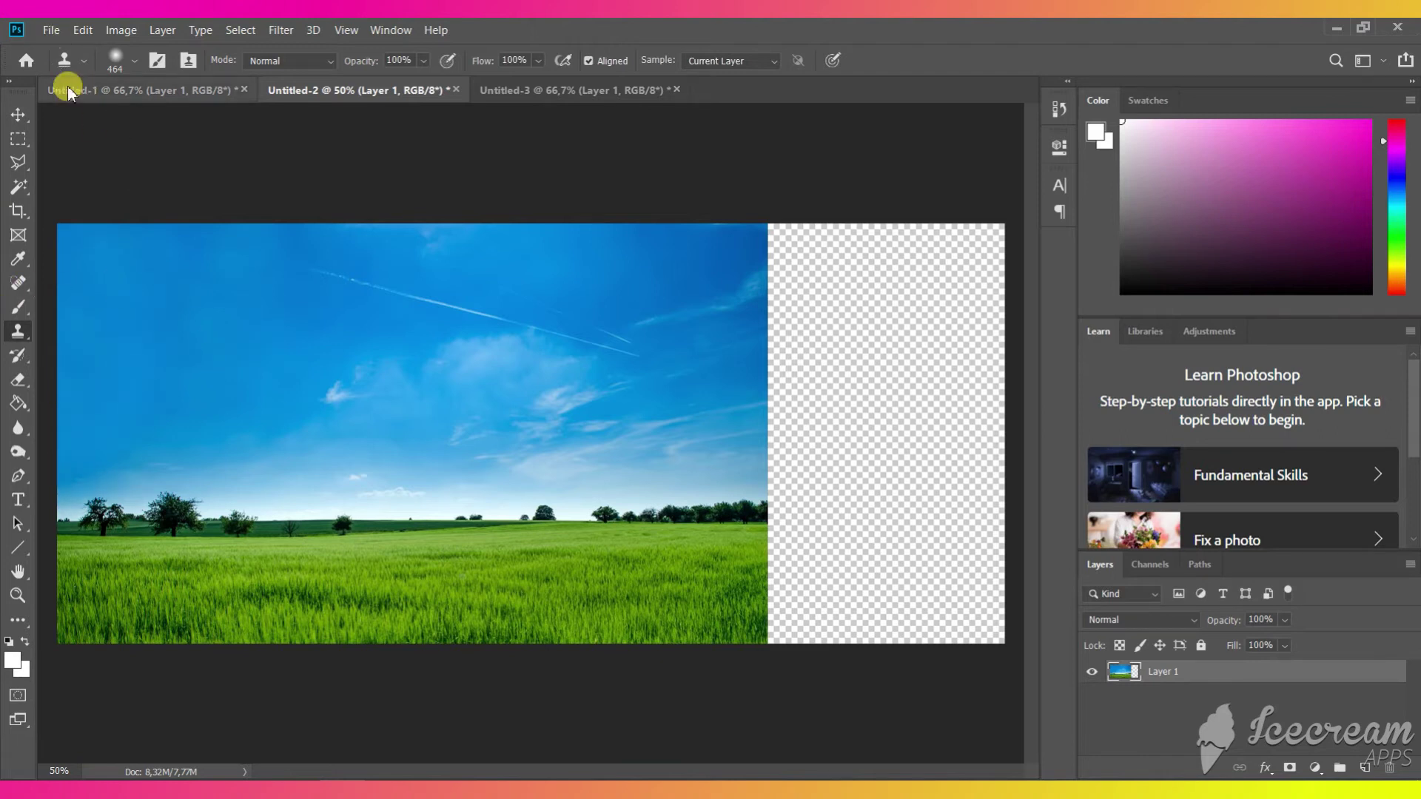
Step: Bring the retouched image's left portion into the 640 px document as a new layer and select the whole canvas
left_click(18, 114)
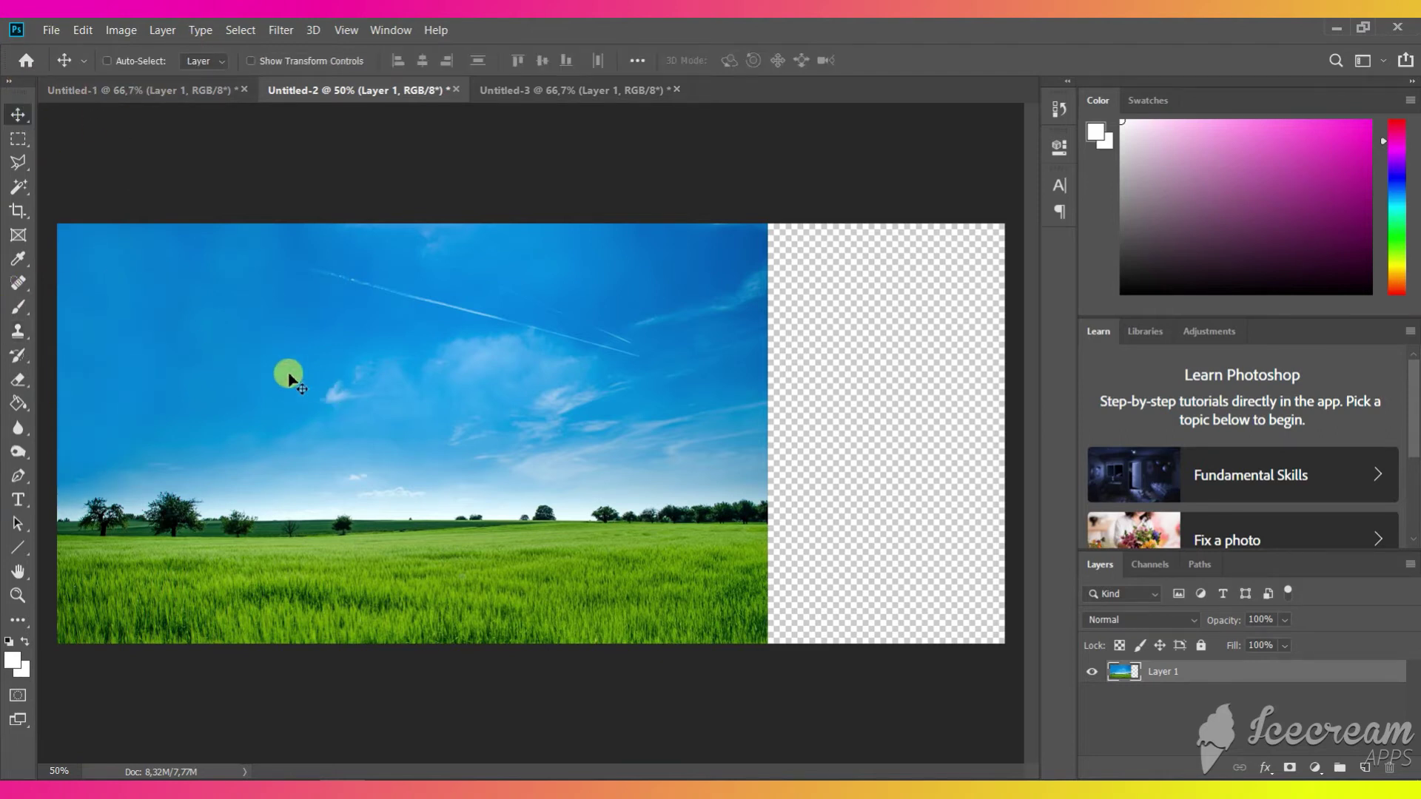
left_click_drag(467, 291, 609, 280)
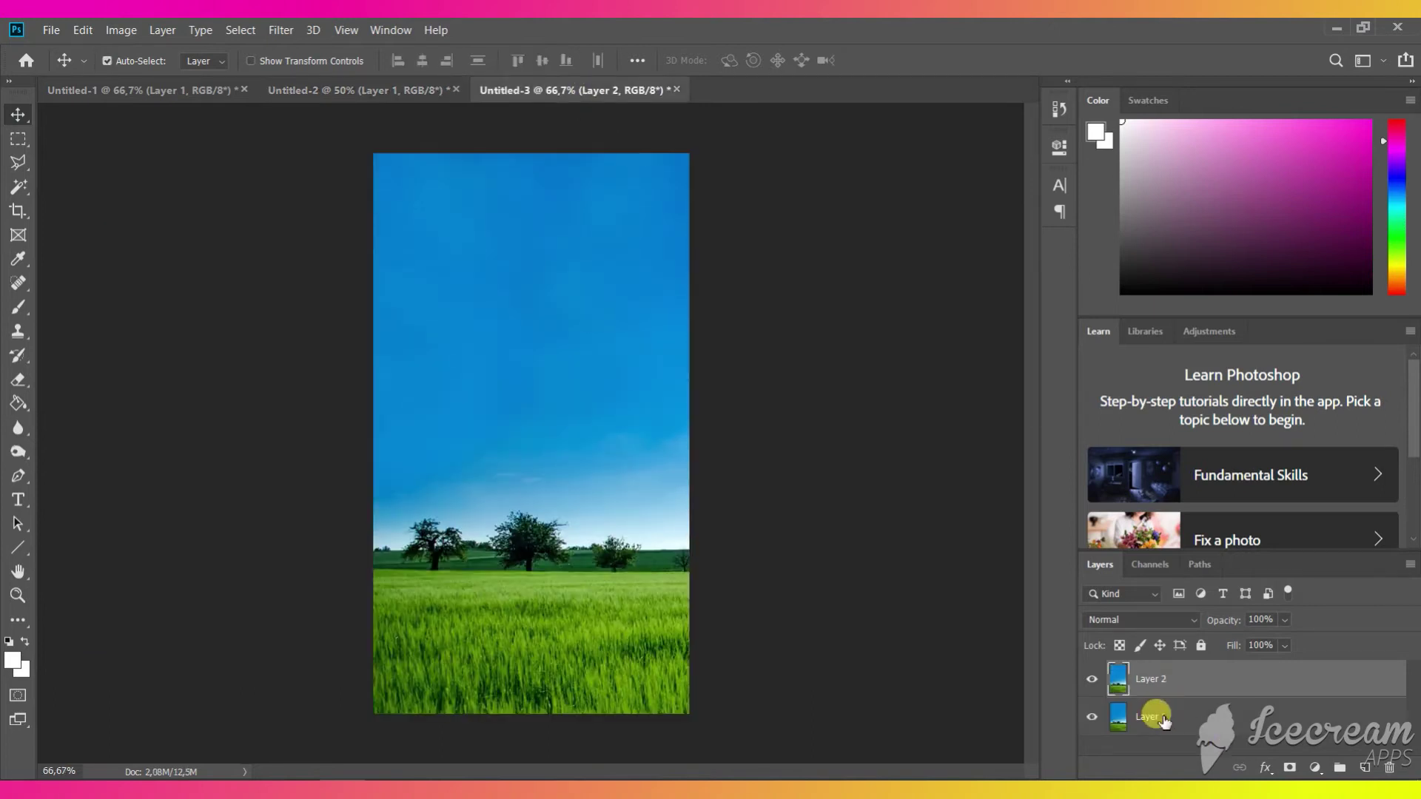
key("ctrl+a")
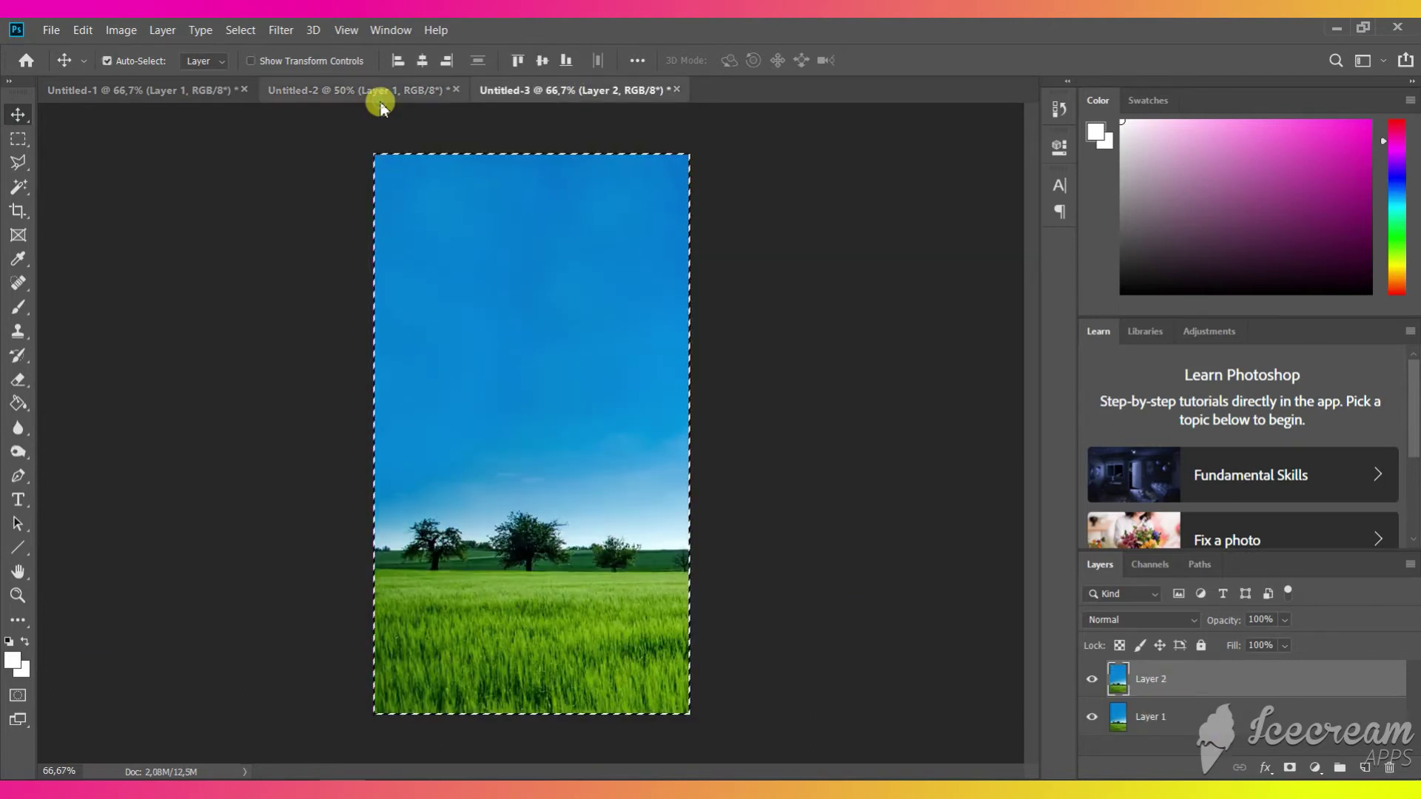
Step: Paste the retouched strip into the 2560 px wide document and move it into the empty right end of the canvas
left_click(381, 95)
key("ctrl+v")
left_click_drag(523, 403, 882, 412)
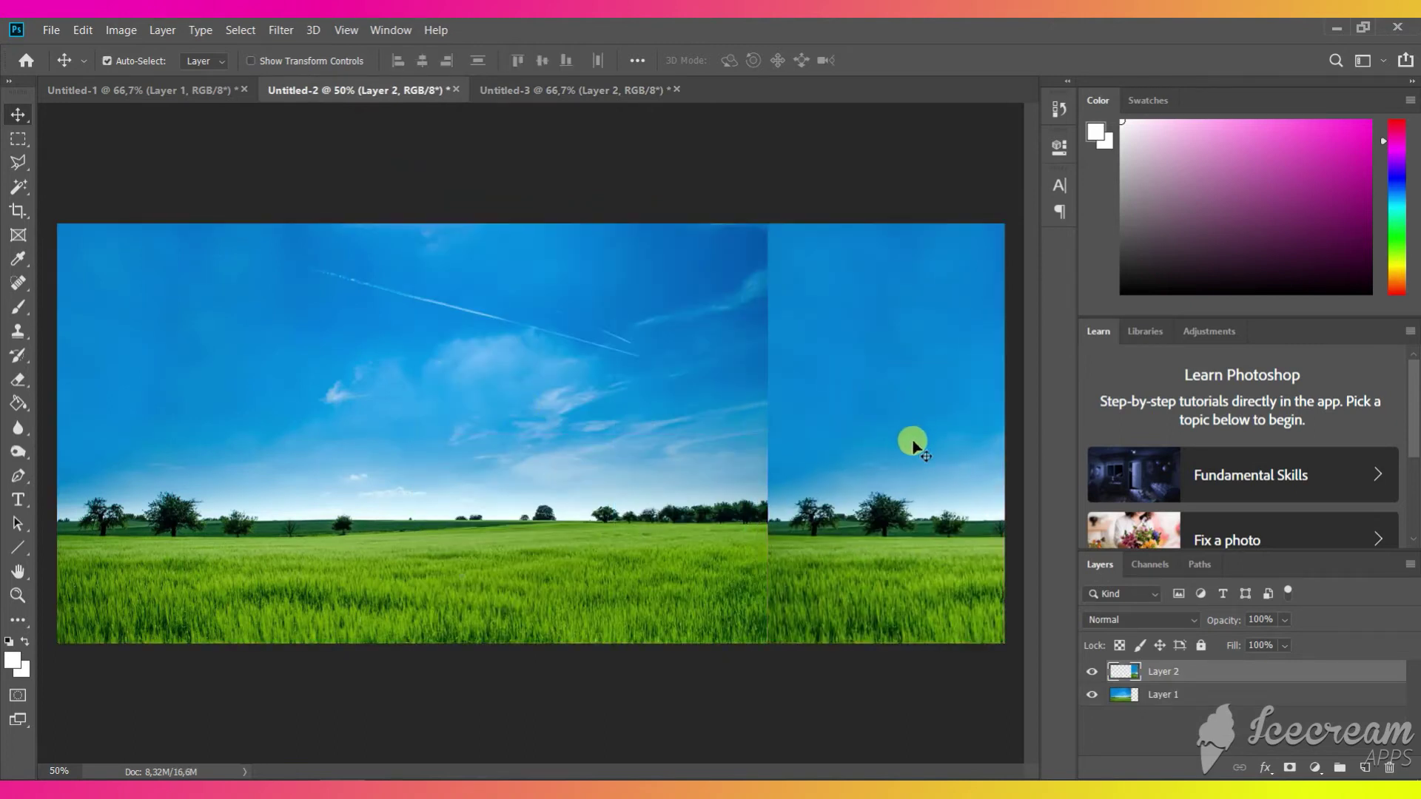
Step: Paste the strip again on a new layer, flip it horizontally and place it directly beside the right-end strip
key("ctrl+shift+alt+n")
key("ctrl+v")
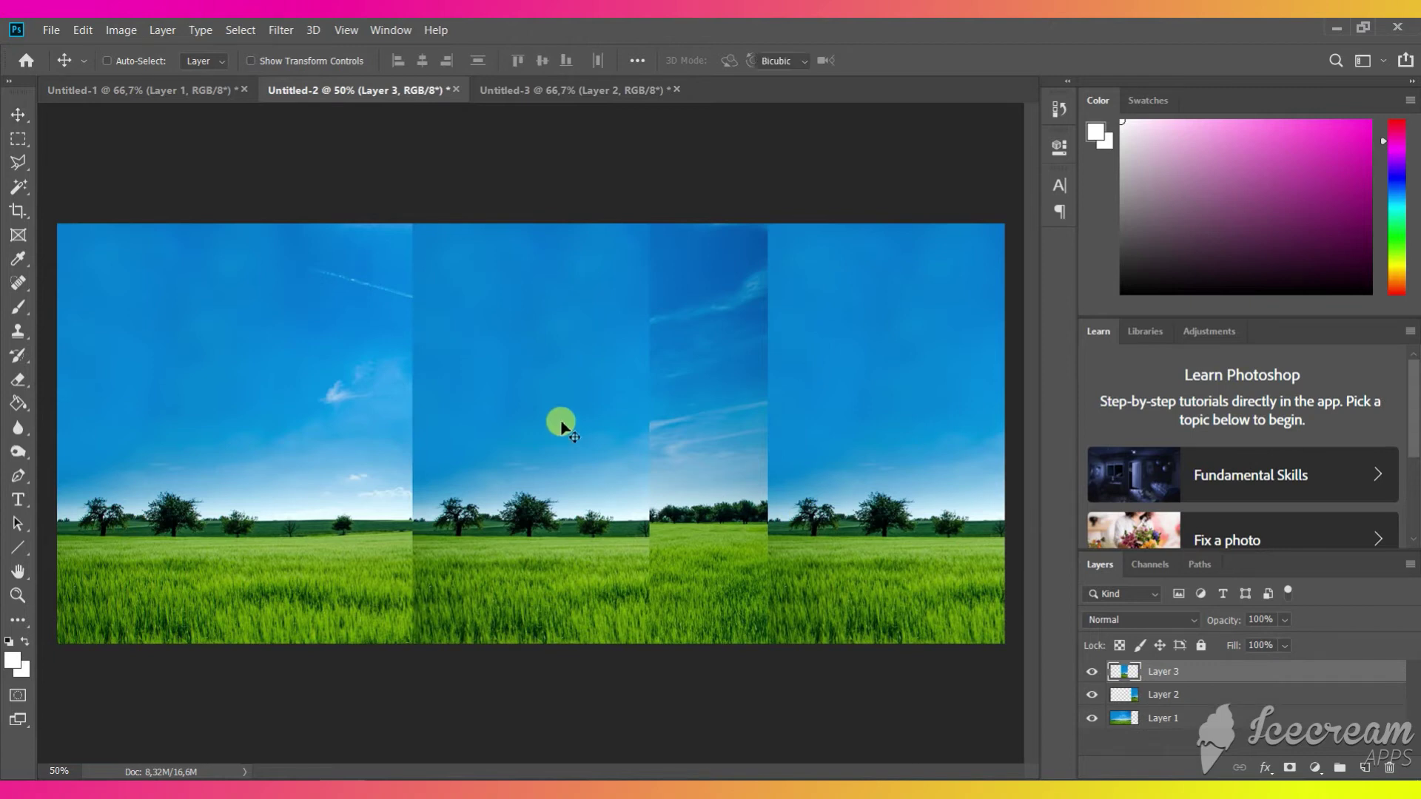
key("ctrl+t")
right_click(562, 423)
left_click(623, 650)
left_click_drag(540, 492, 675, 490)
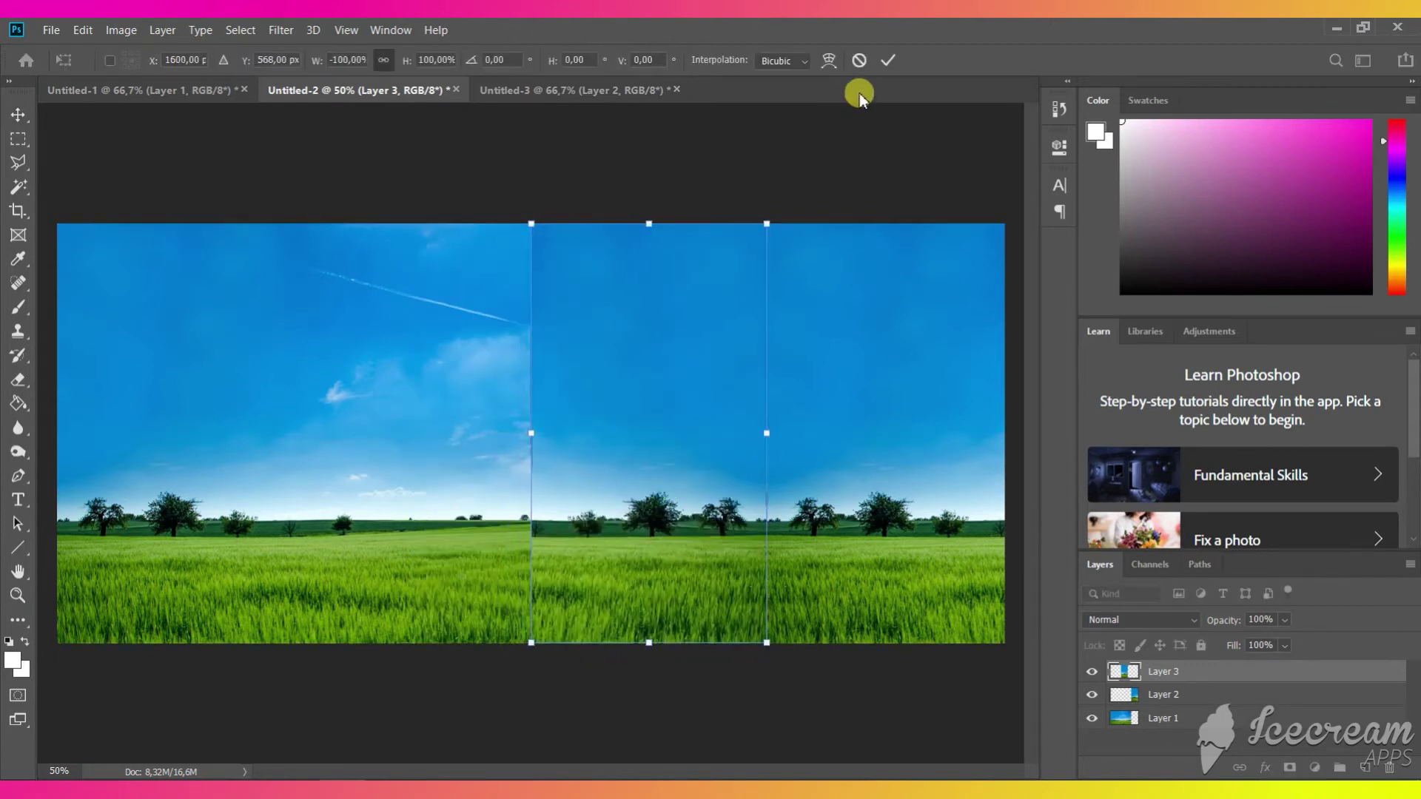
left_click(891, 60)
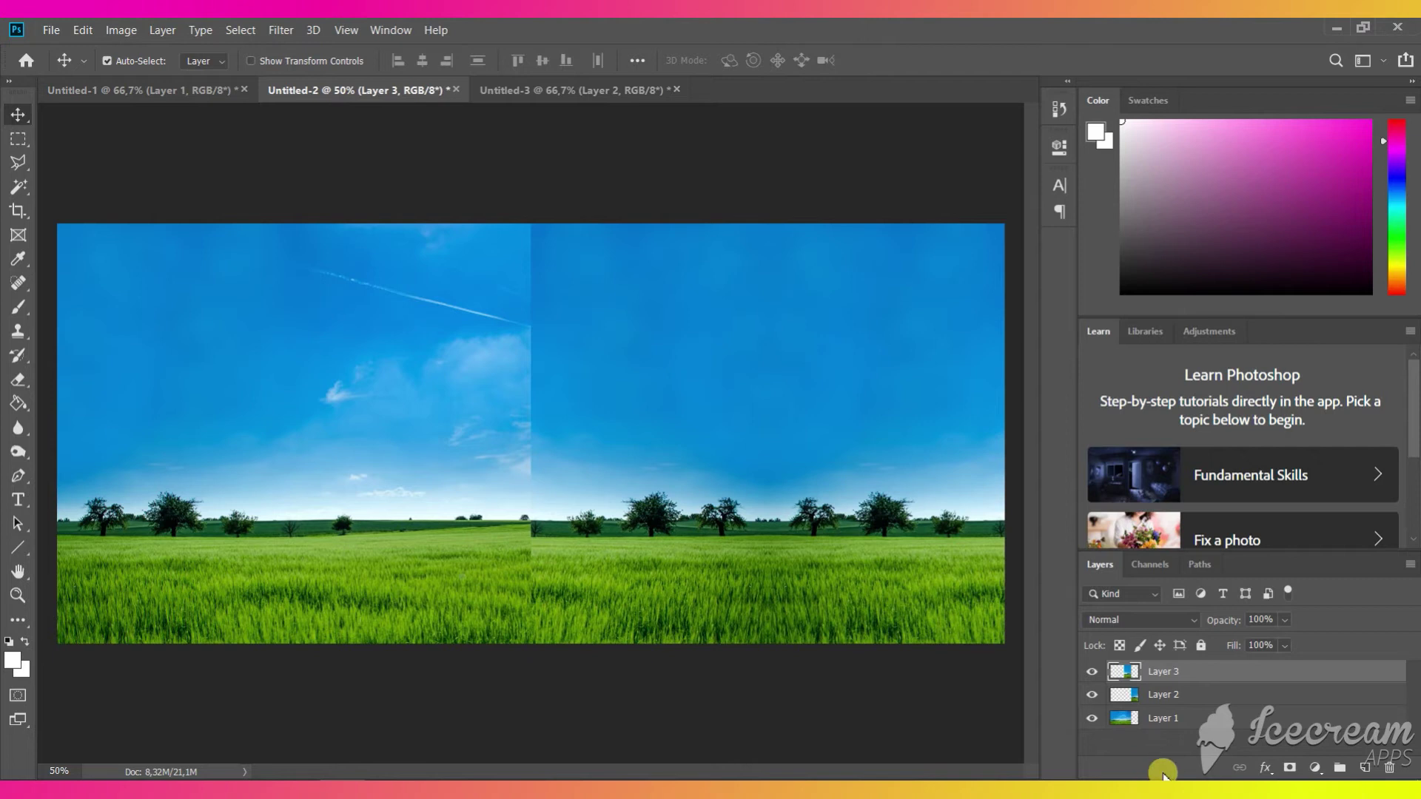
Step: Merge the three image layers into a single layer
left_click(1162, 720, "shift")
right_click(1162, 719)
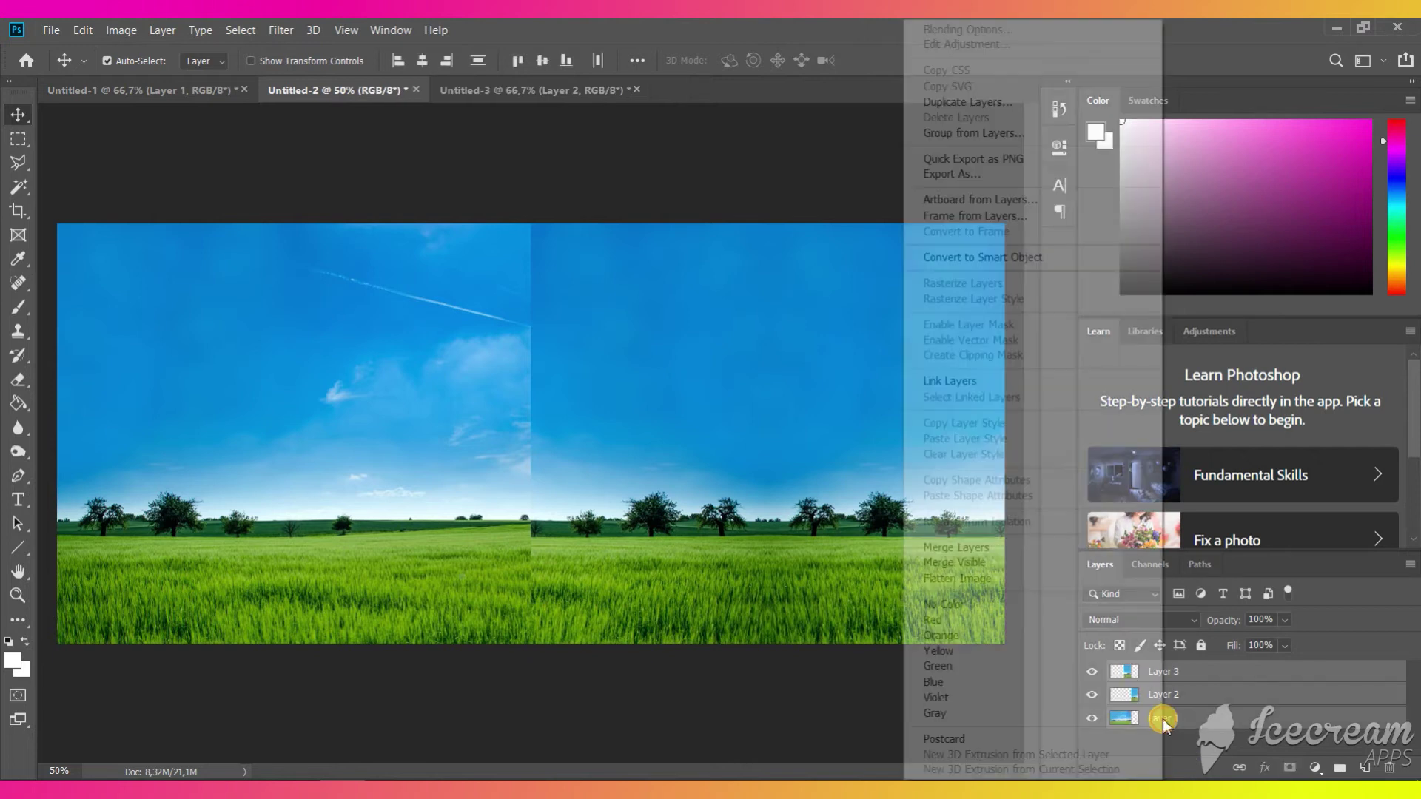
left_click(955, 547)
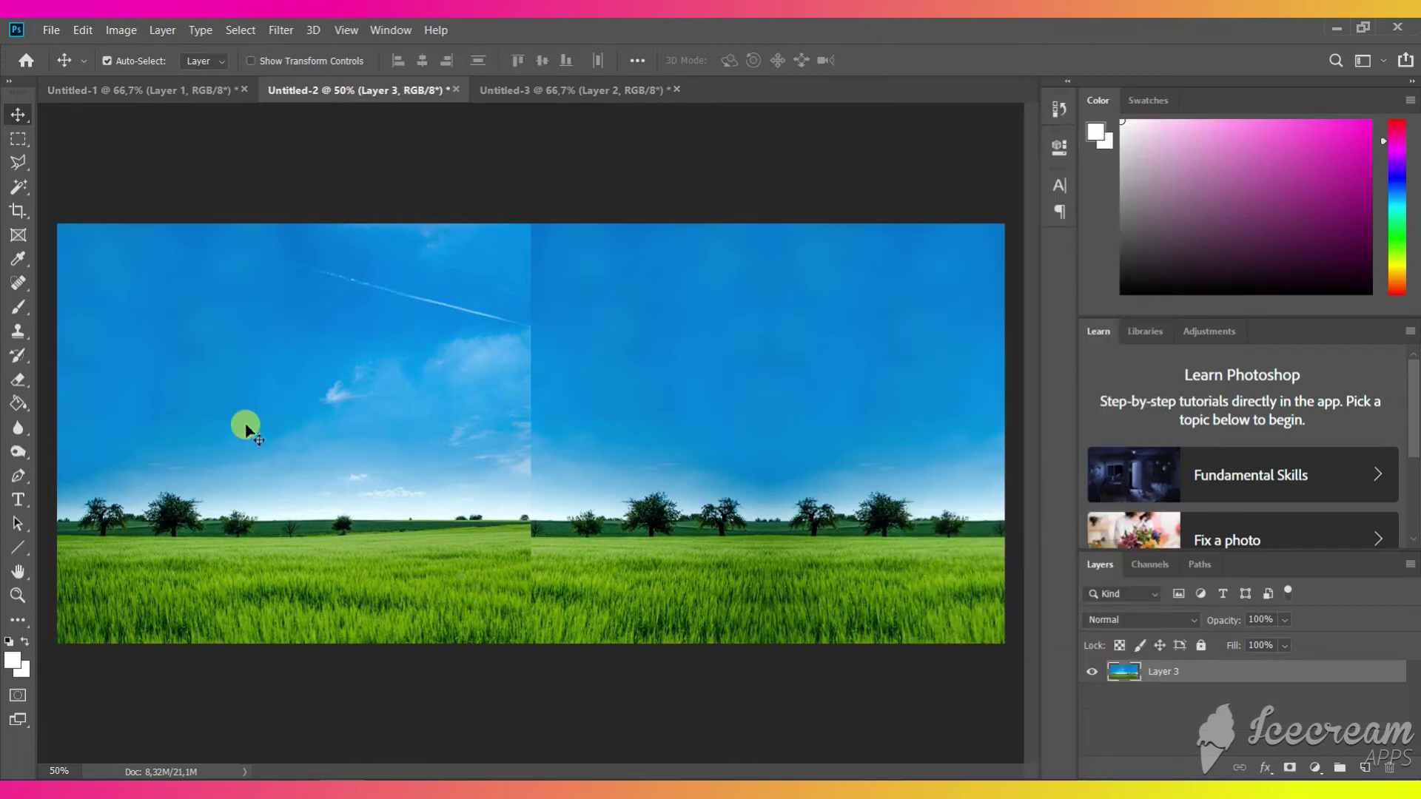
Step: Clone sky over the vertical seam in the canvas's middle with the soft 464 px Clone Stamp brush
left_click(18, 333)
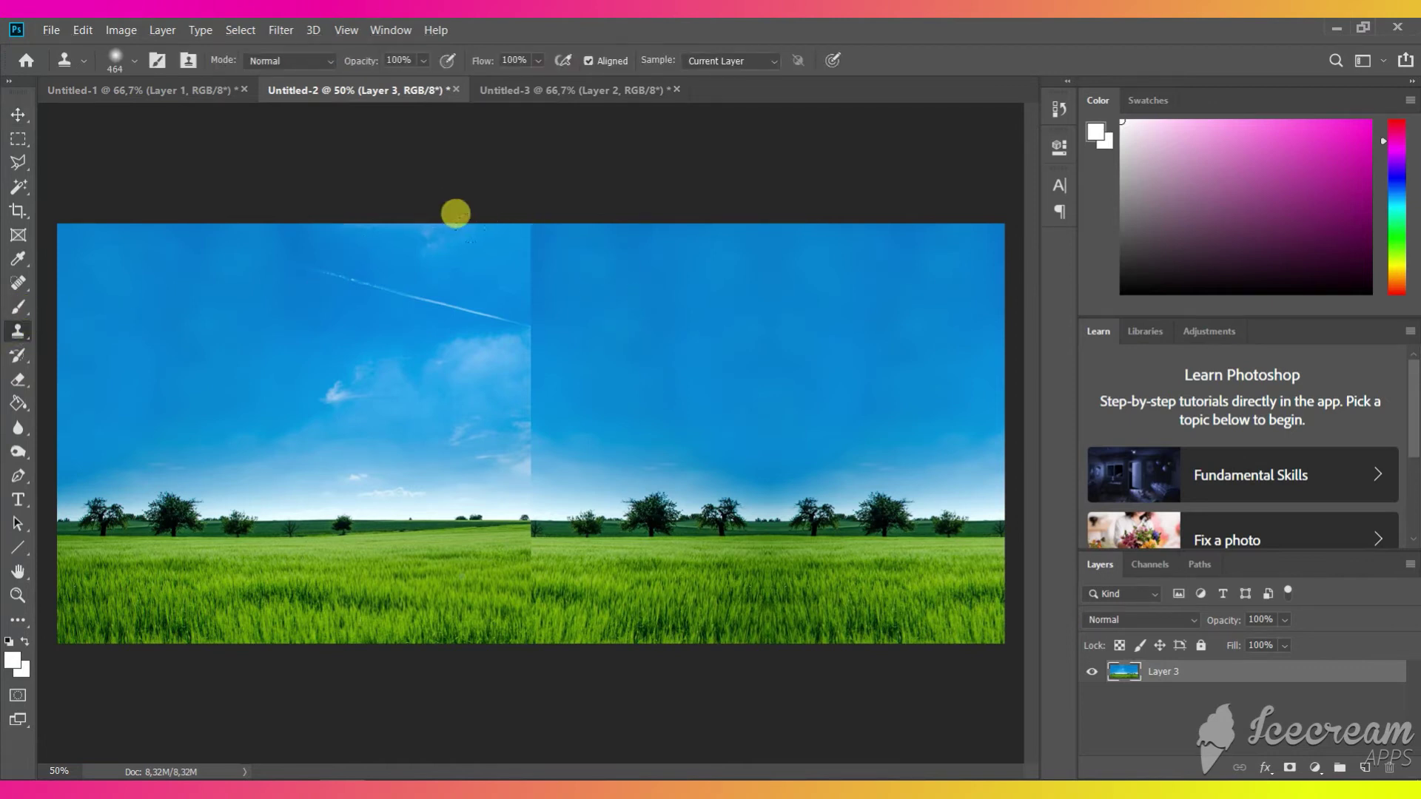
left_click_drag(456, 214, 425, 197)
mouse_move(508, 311)
left_mouse_down()
mouse_move(483, 305)
mouse_move(475, 370)
mouse_move(533, 466)
left_mouse_up()
left_click(625, 390, "alt")
Step: Clone trees and field across the seam at the horizon using a soft 275 px Clone Stamp brush
key("z")
left_click_drag(530, 578, 675, 469)
right_click(677, 470)
left_click(18, 272)
key("s")
right_click(648, 331)
left_click_drag(844, 380, 831, 381)
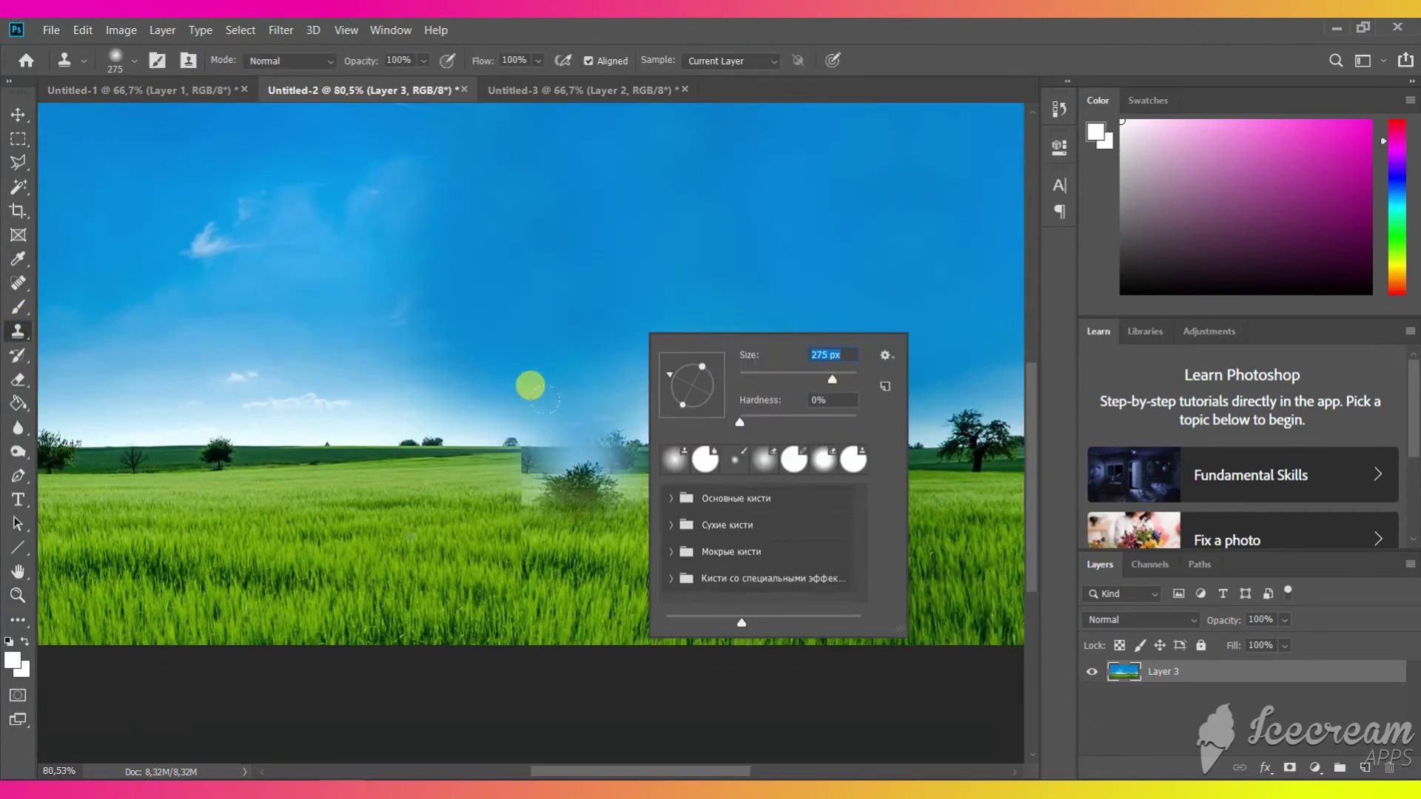
left_click(611, 444, "alt")
left_click_drag(527, 448, 526, 443)
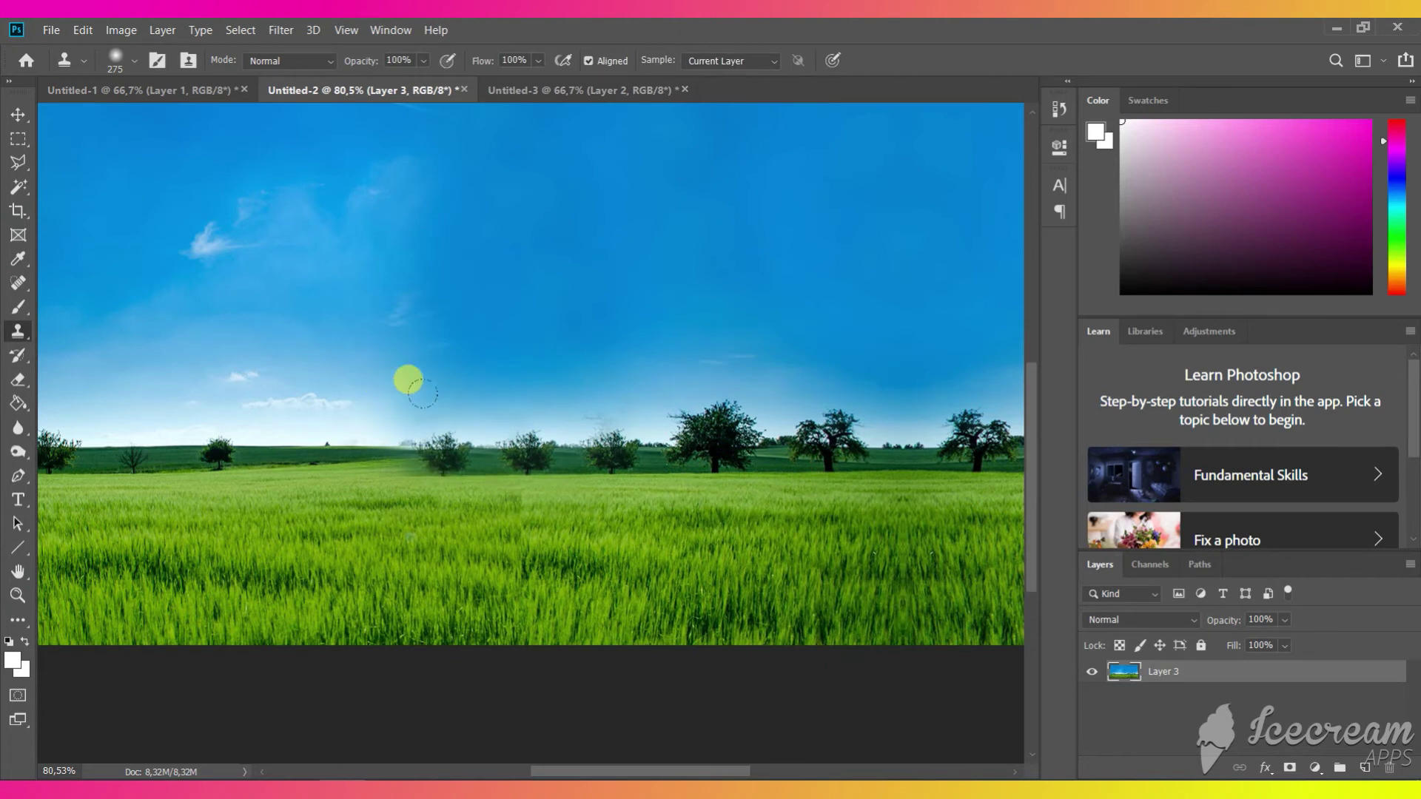
Step: Try to blend the sky just above the horizon at the seam with Clone Stamp strokes and undo them
scroll(535, 480, "down", 3)
scroll(535, 480, "up", 2)
scroll(534, 480, "up", 3)
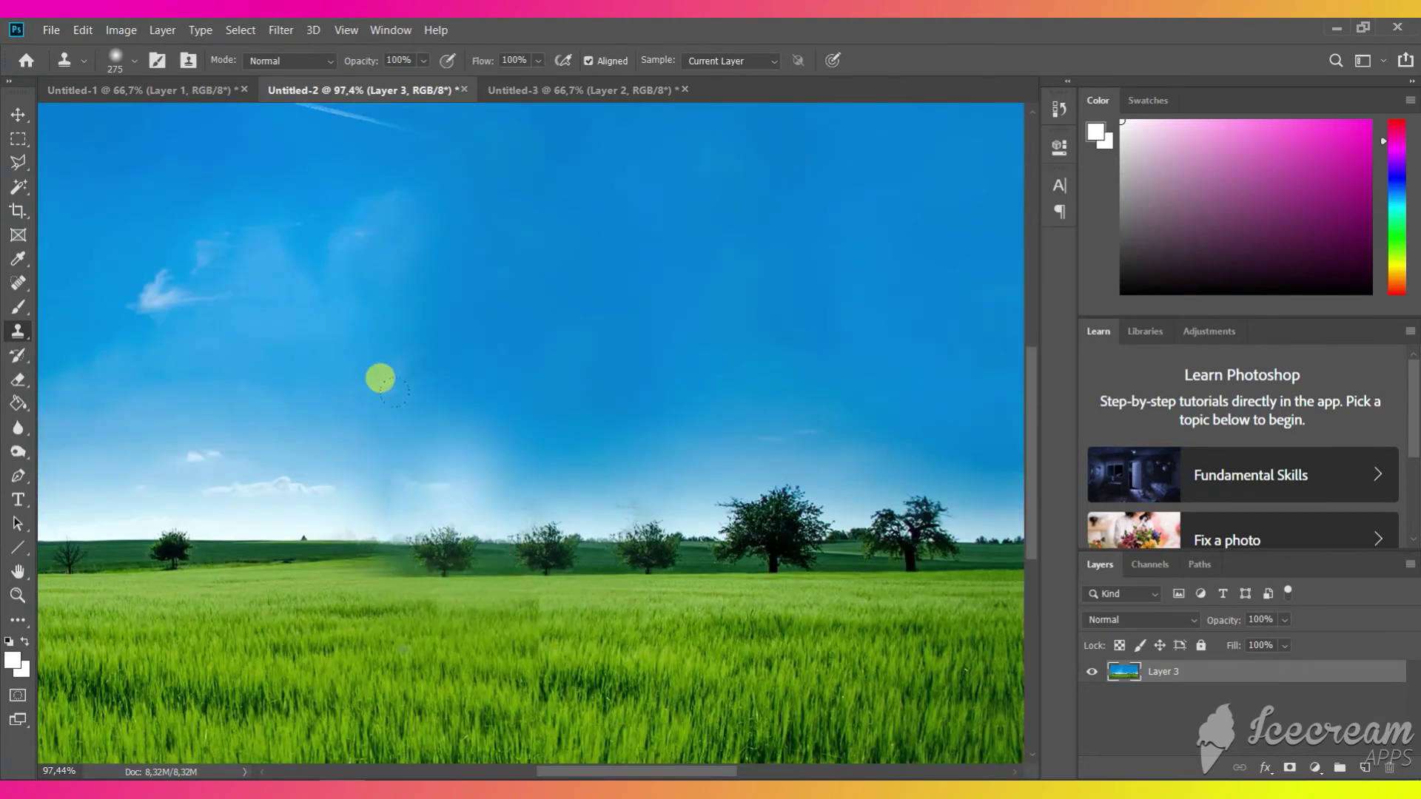
left_click(437, 442)
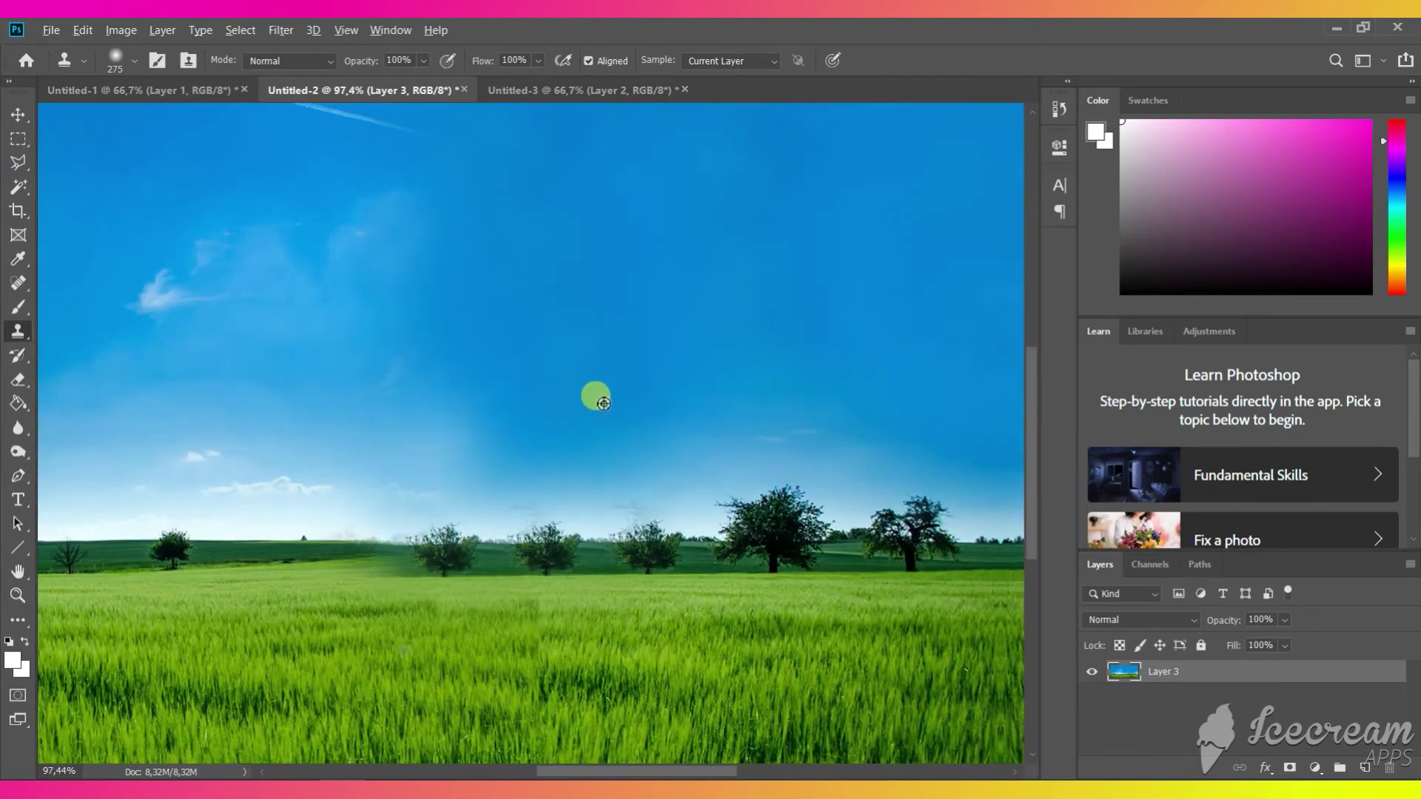
key("ctrl+z")
left_click(502, 435)
key("ctrl+z")
Step: Blend the sky and horizon around the seam with a 183 px Clone Stamp brush, lowering its opacity to 2%
right_click(536, 444)
left_click_drag(641, 485, 603, 485)
left_click(469, 457)
mouse_move(441, 479)
left_mouse_down()
mouse_move(505, 426)
mouse_move(328, 509)
left_mouse_up()
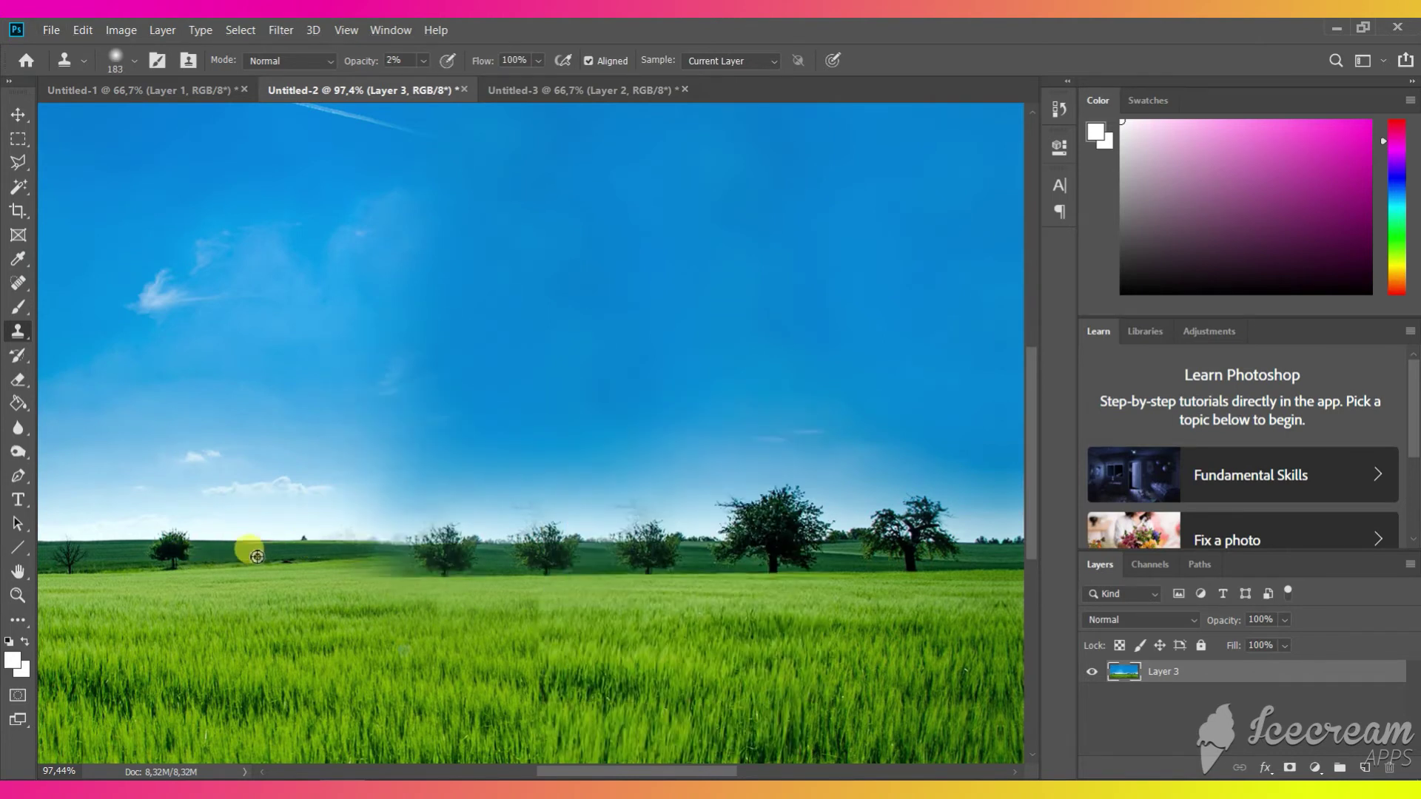
left_click(249, 559, "alt")
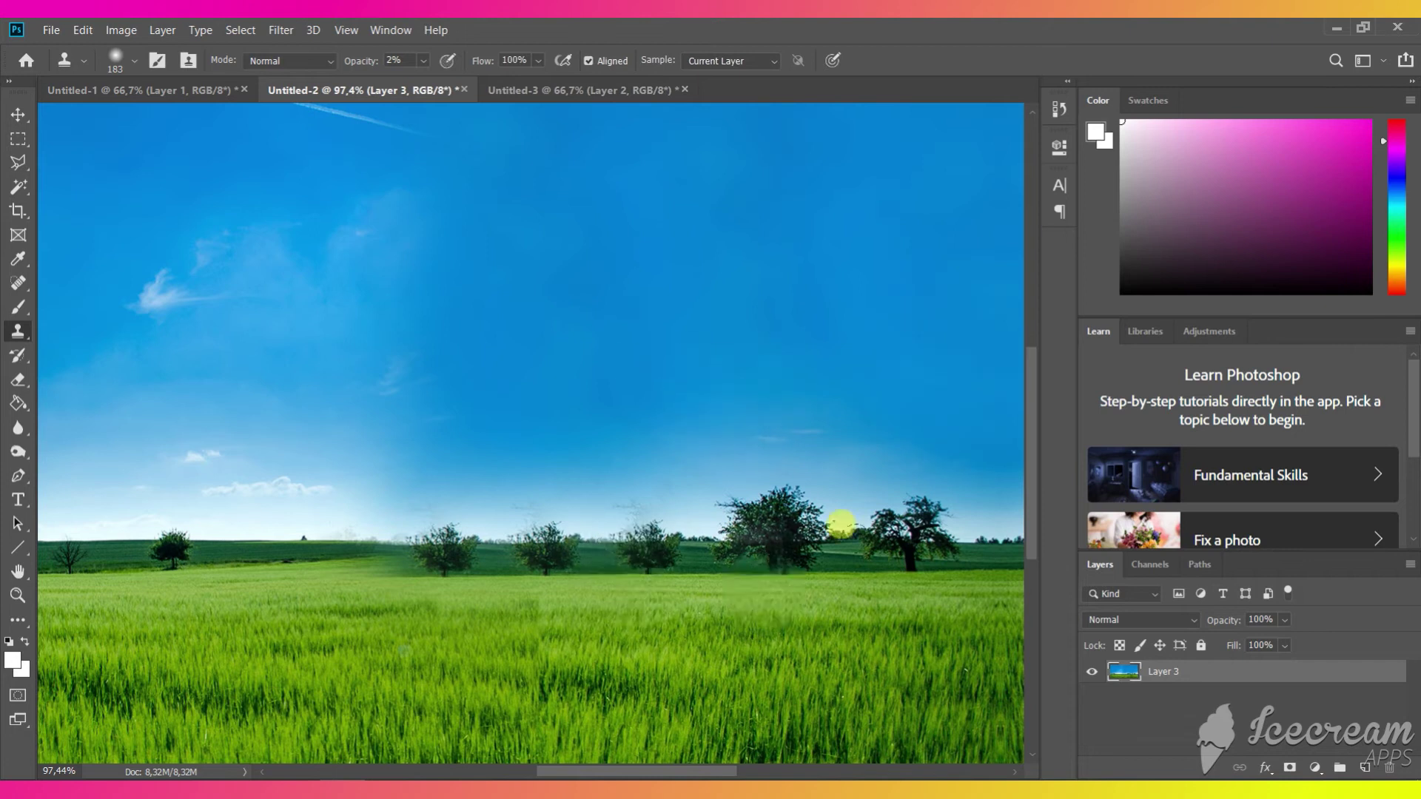
scroll(666, 591, "down", 7)
scroll(113, 411, "down", 1)
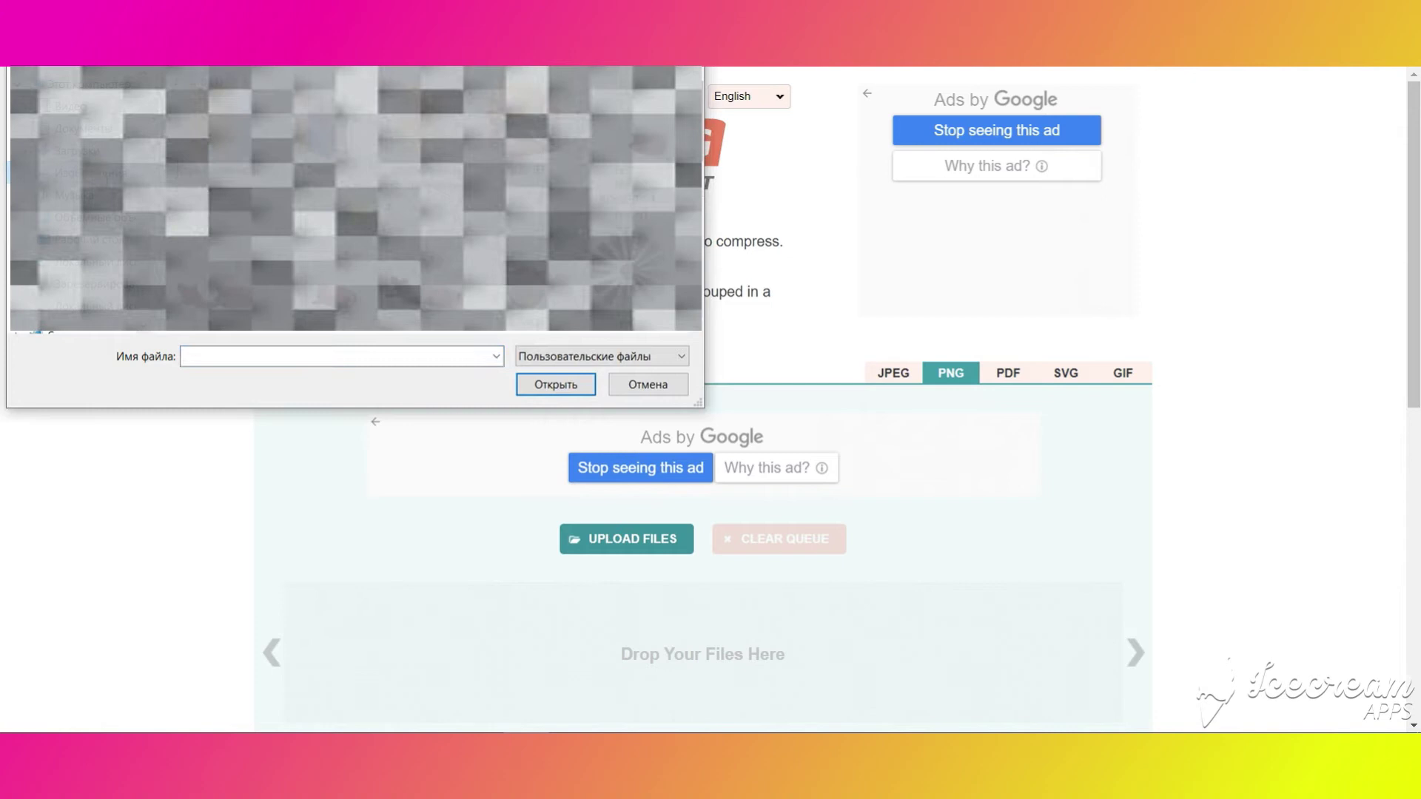
Step: Upload the LANDSCAPE - LOOP PNG to the online image compressor in the browser and download the compressed file
double_click(526, 113)
scroll(391, 404, "down", 1)
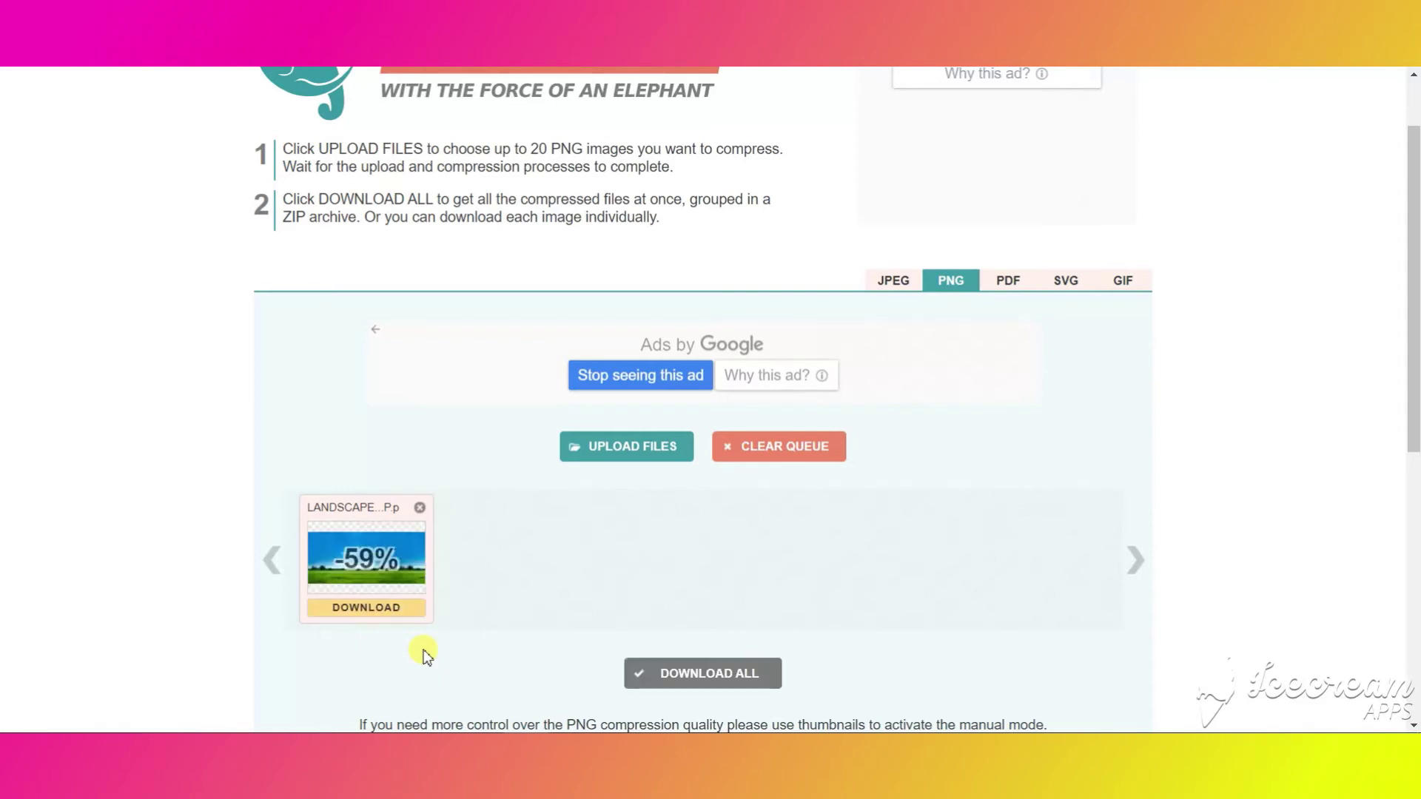
left_click(401, 616)
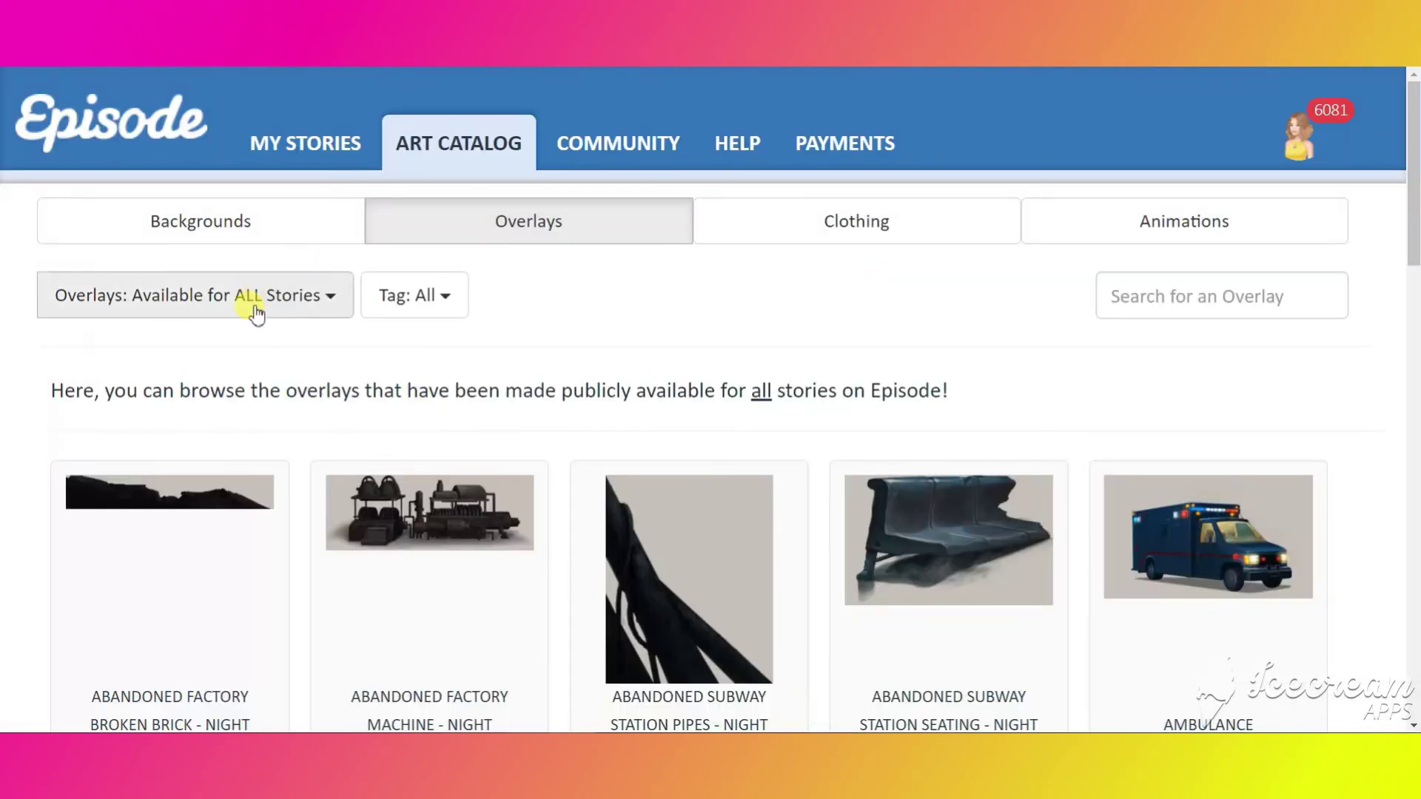
Step: In Episode's overlays uploaded to the account, load LANDSCAPE - LOOP-min (1) and copy the name LANDSCAPE - LOOP while choosing the file
left_click(250, 307)
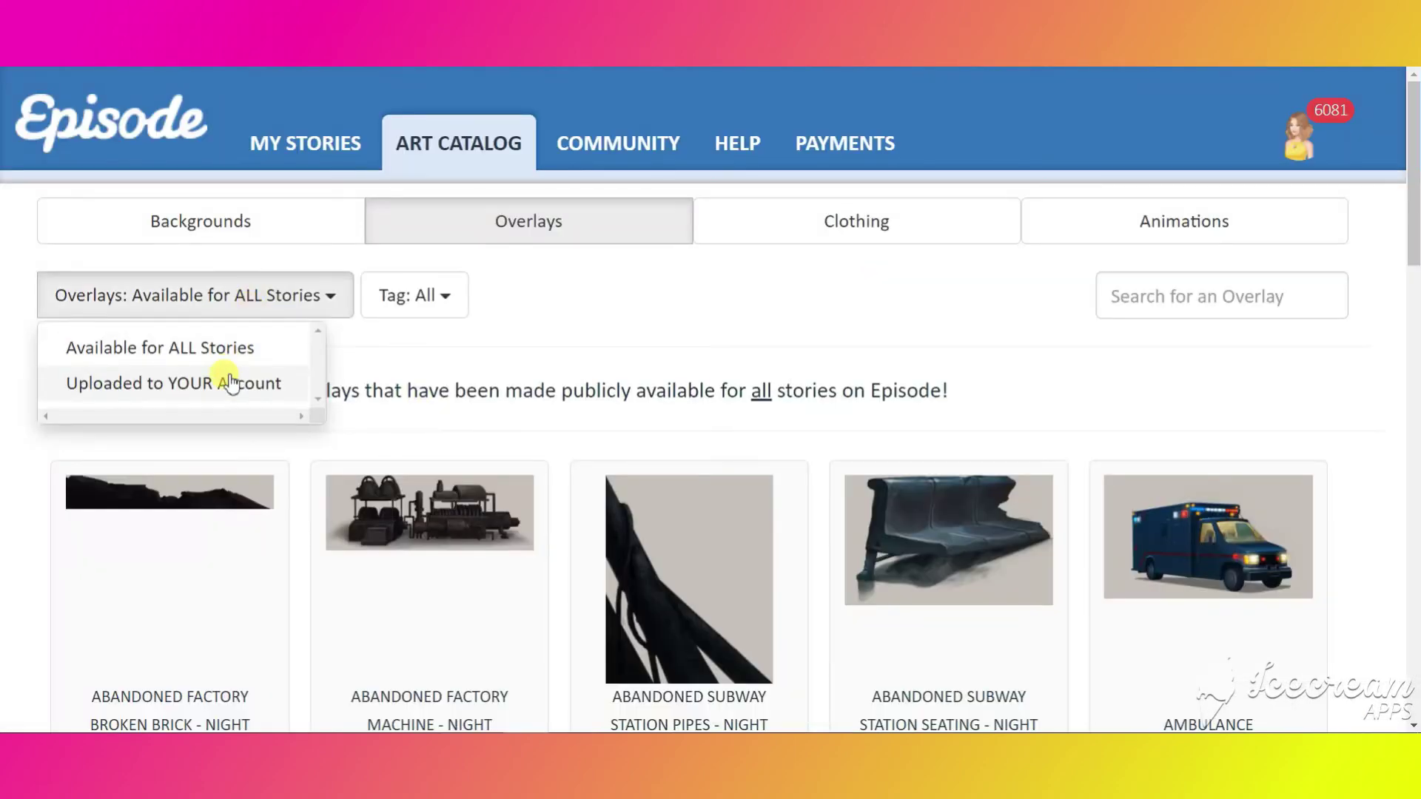
left_click(248, 384)
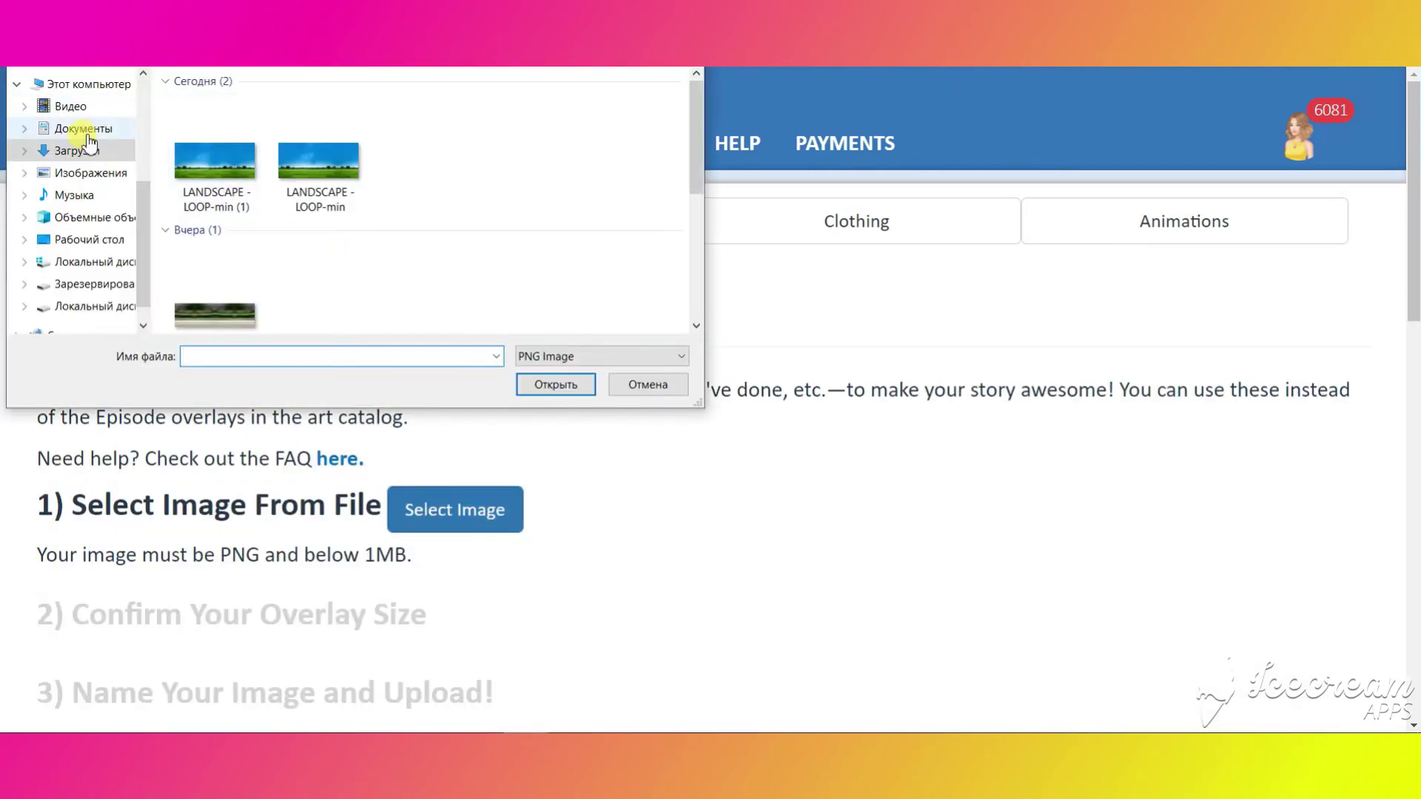
left_click(222, 173)
left_click(290, 356)
left_click(282, 356)
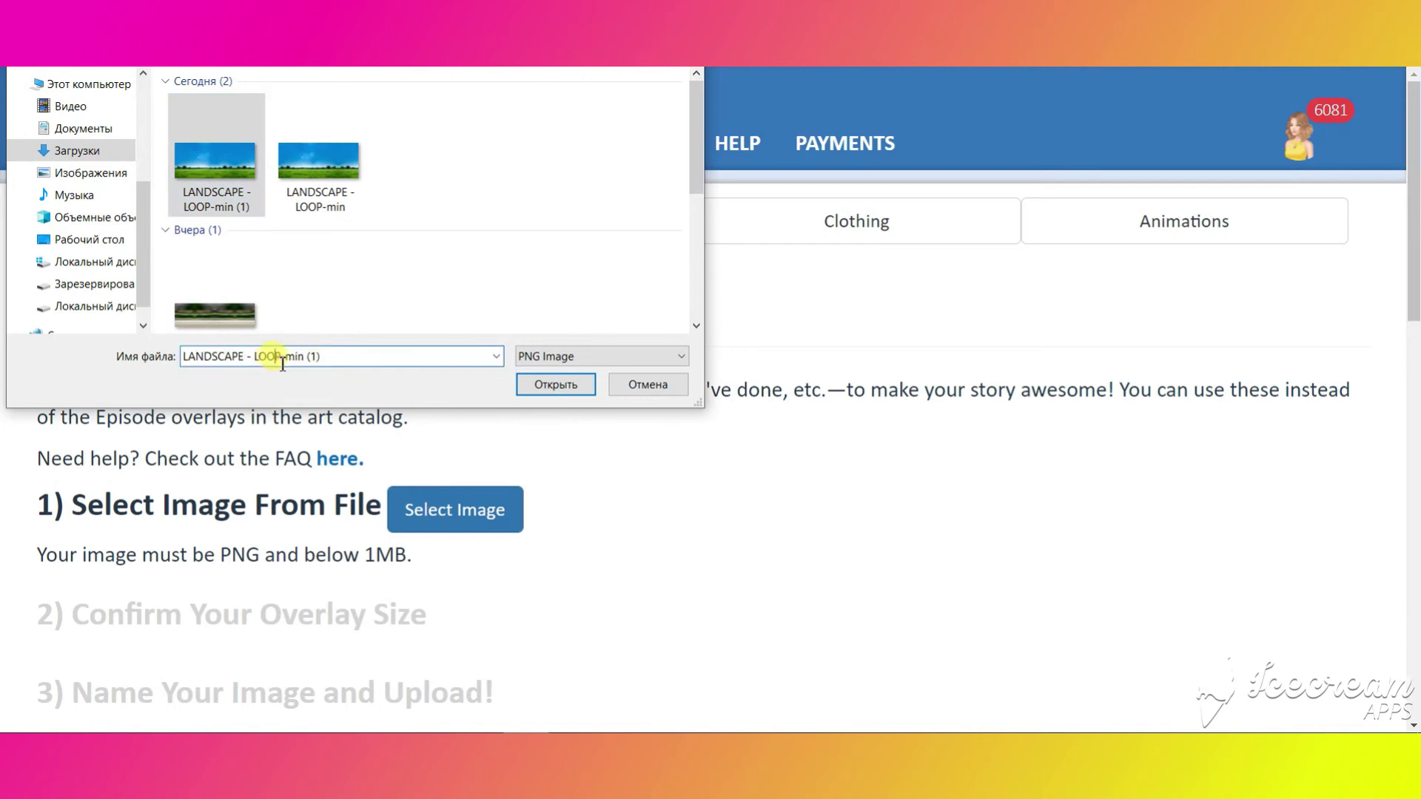
left_click_drag(282, 356, 152, 356)
key("ctrl+c")
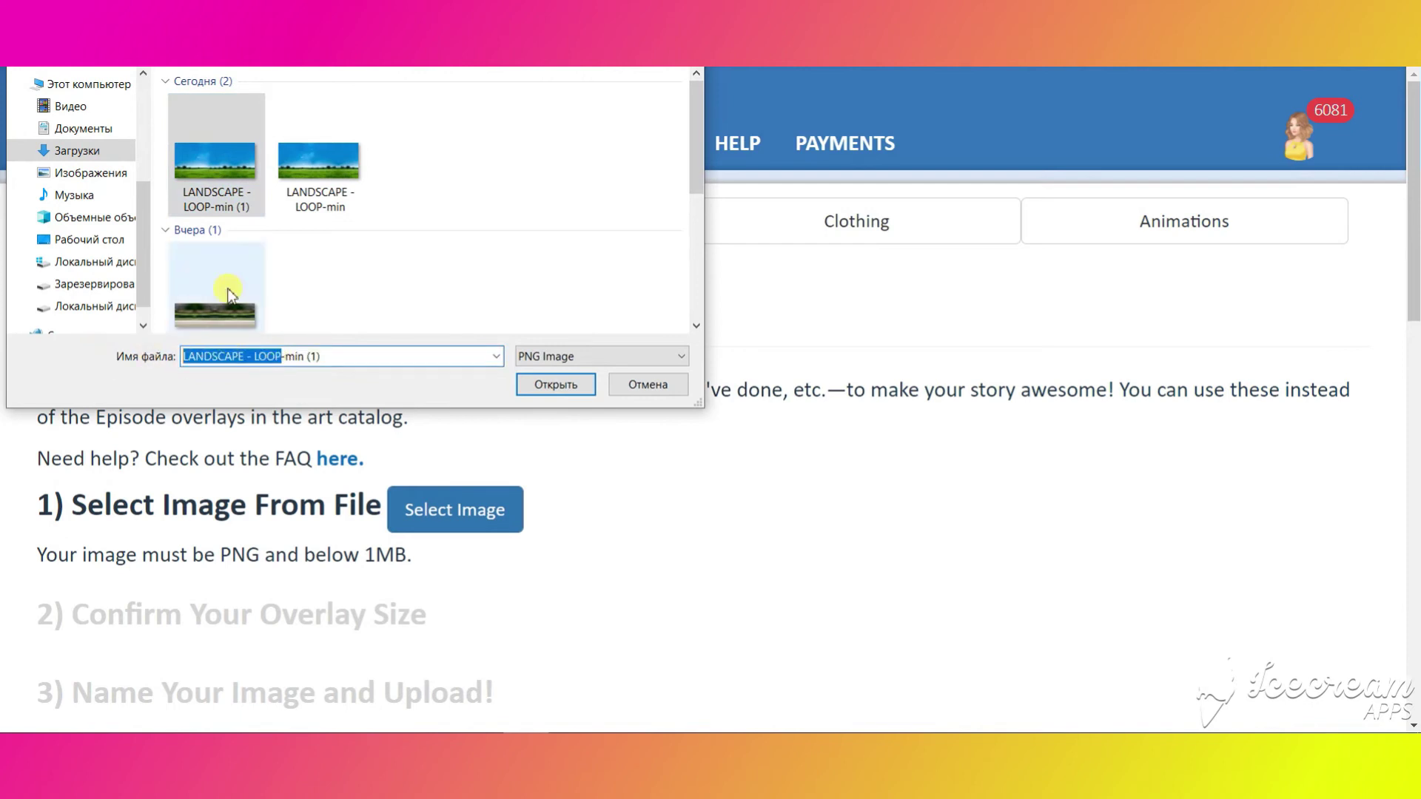
double_click(197, 163)
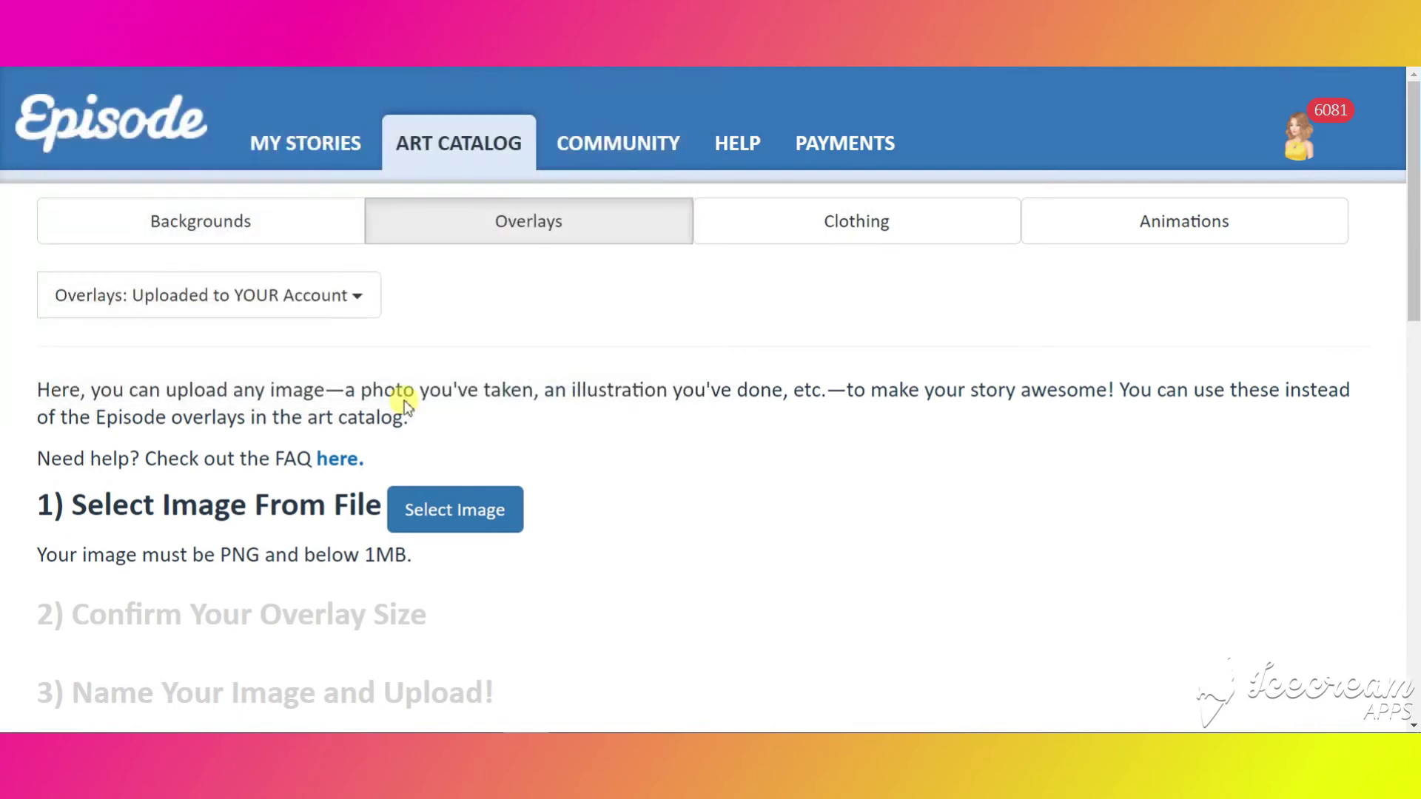
Step: Name the overlay LANDSCAPE - LOOP, accept the content rights statement, upload it and dismiss the success message
scroll(405, 402, "down", 10)
left_click(381, 509)
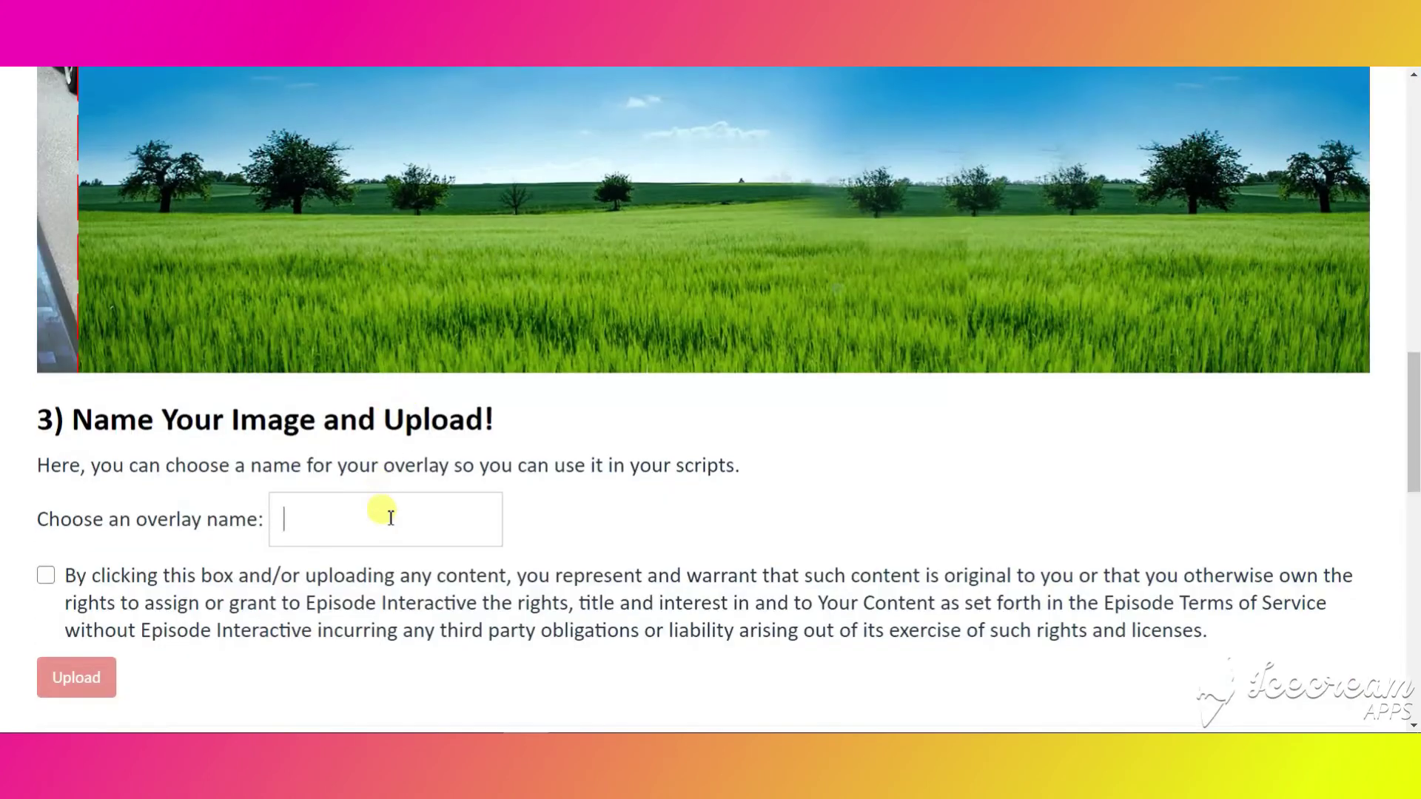
key("ctrl+v")
left_click(46, 576)
left_click(70, 675)
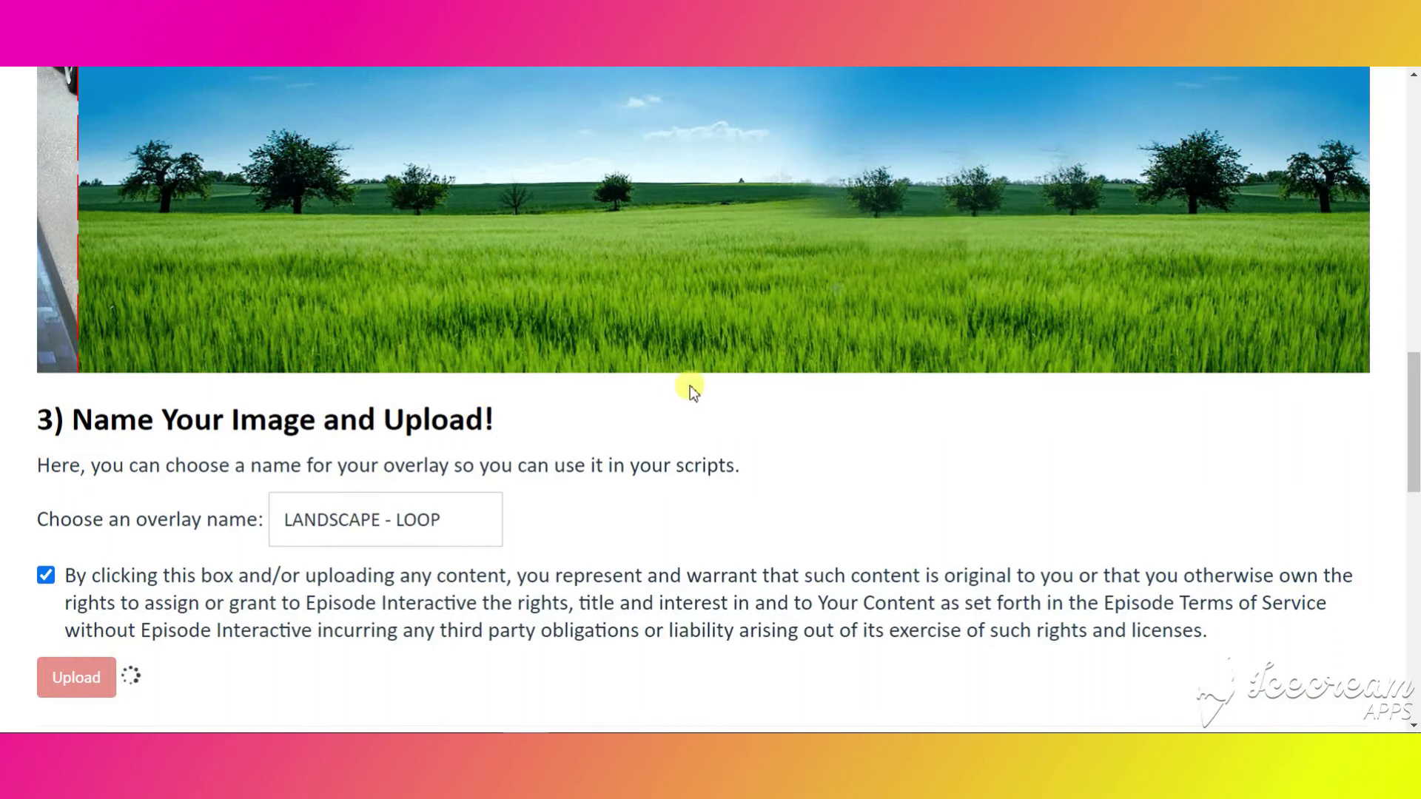
scroll(690, 385, "up", 3)
scroll(690, 385, "down", 4)
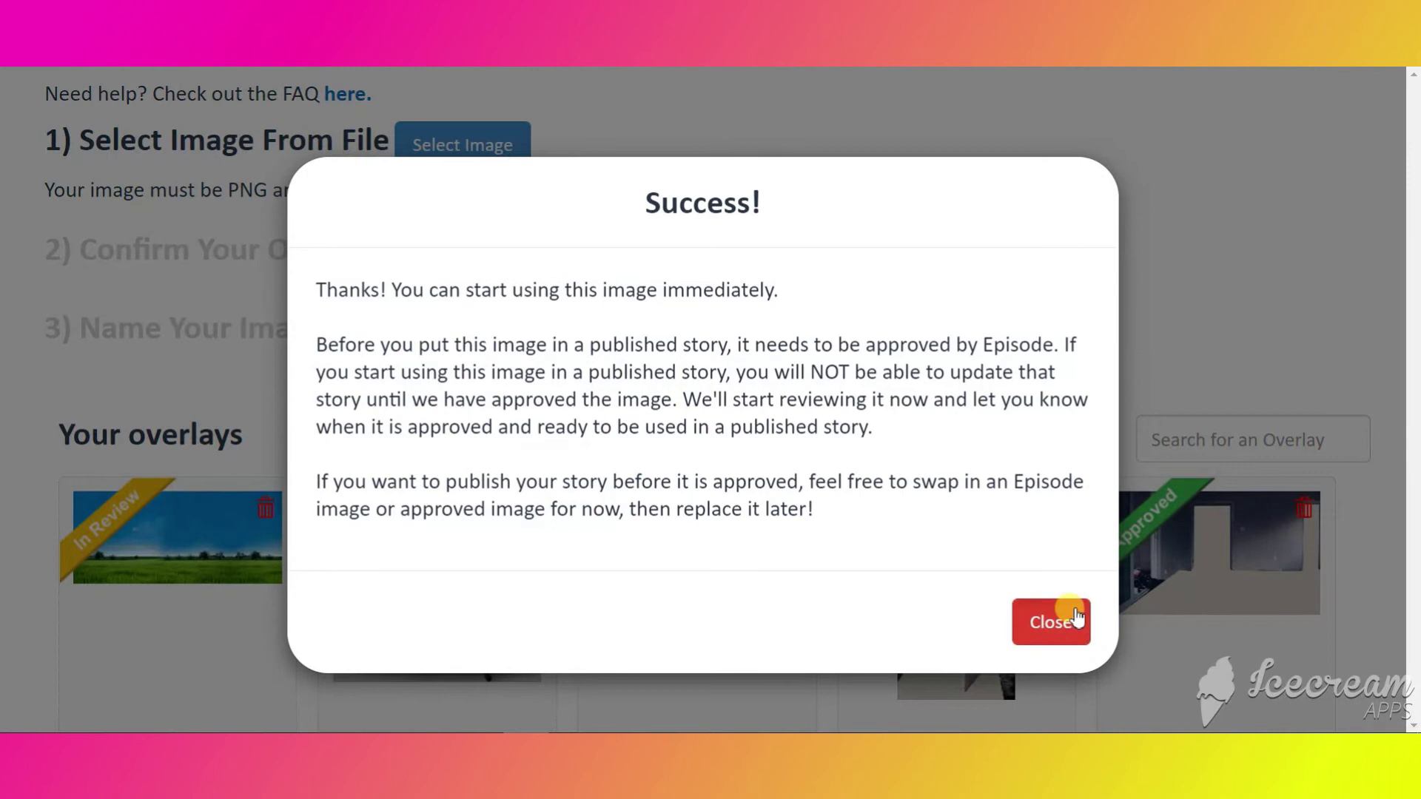
left_click(1075, 621)
scroll(922, 307, "up", 5)
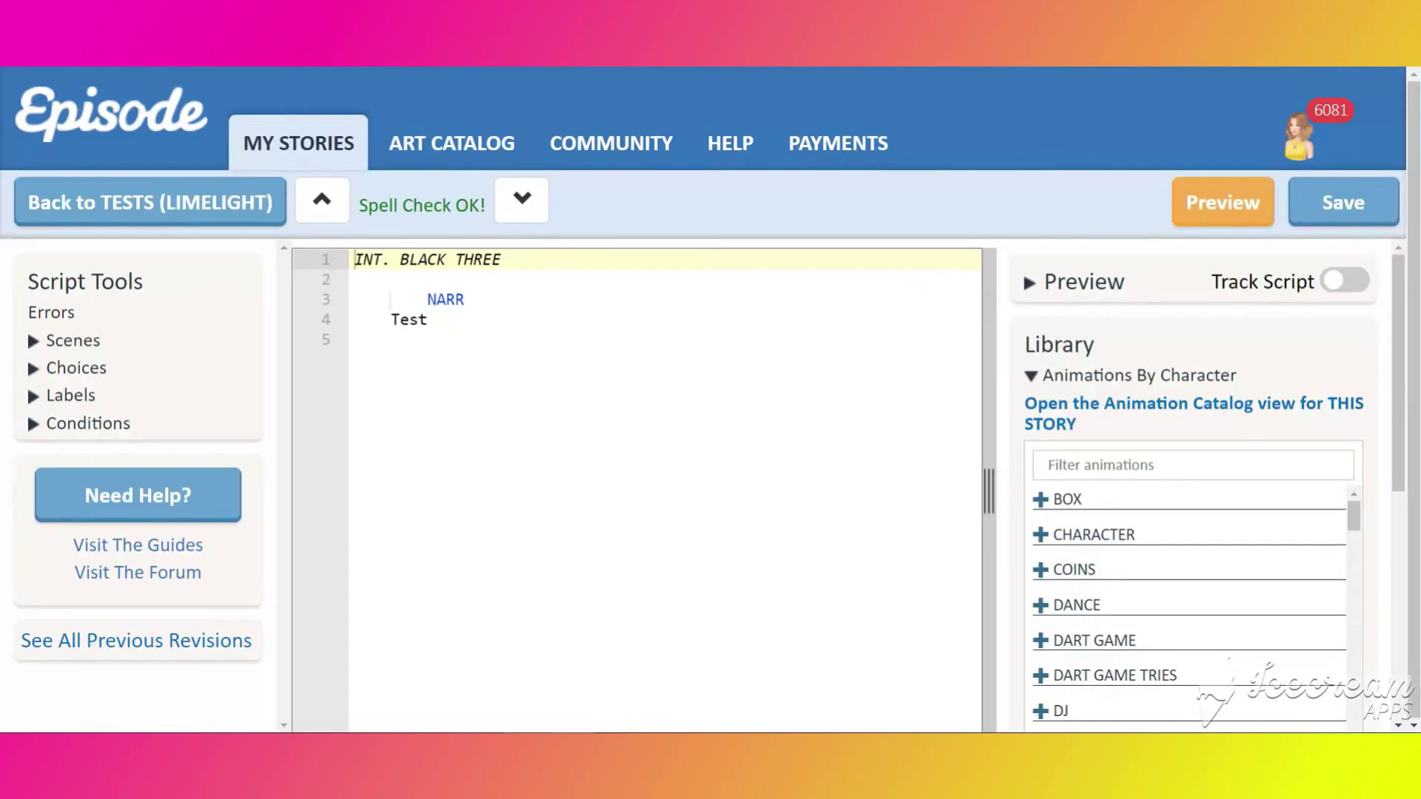
Step: Script BLACK THREE with LANDSCAPE - LOOP to 1.0 0 0 in zone 1 at layer 0, add &zoom reset, and save and preview
type("w")
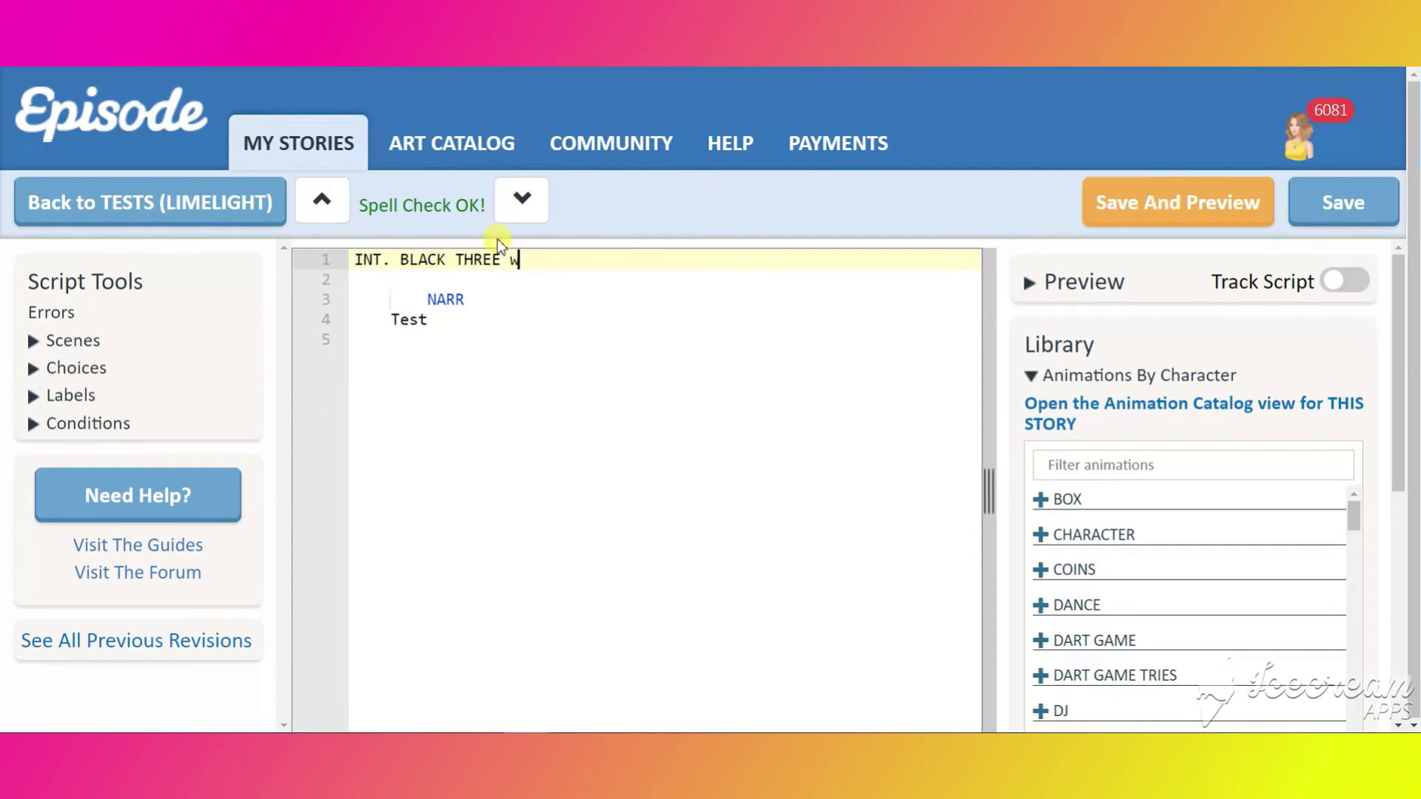
type("ith LANDSCAPE - LOOP")
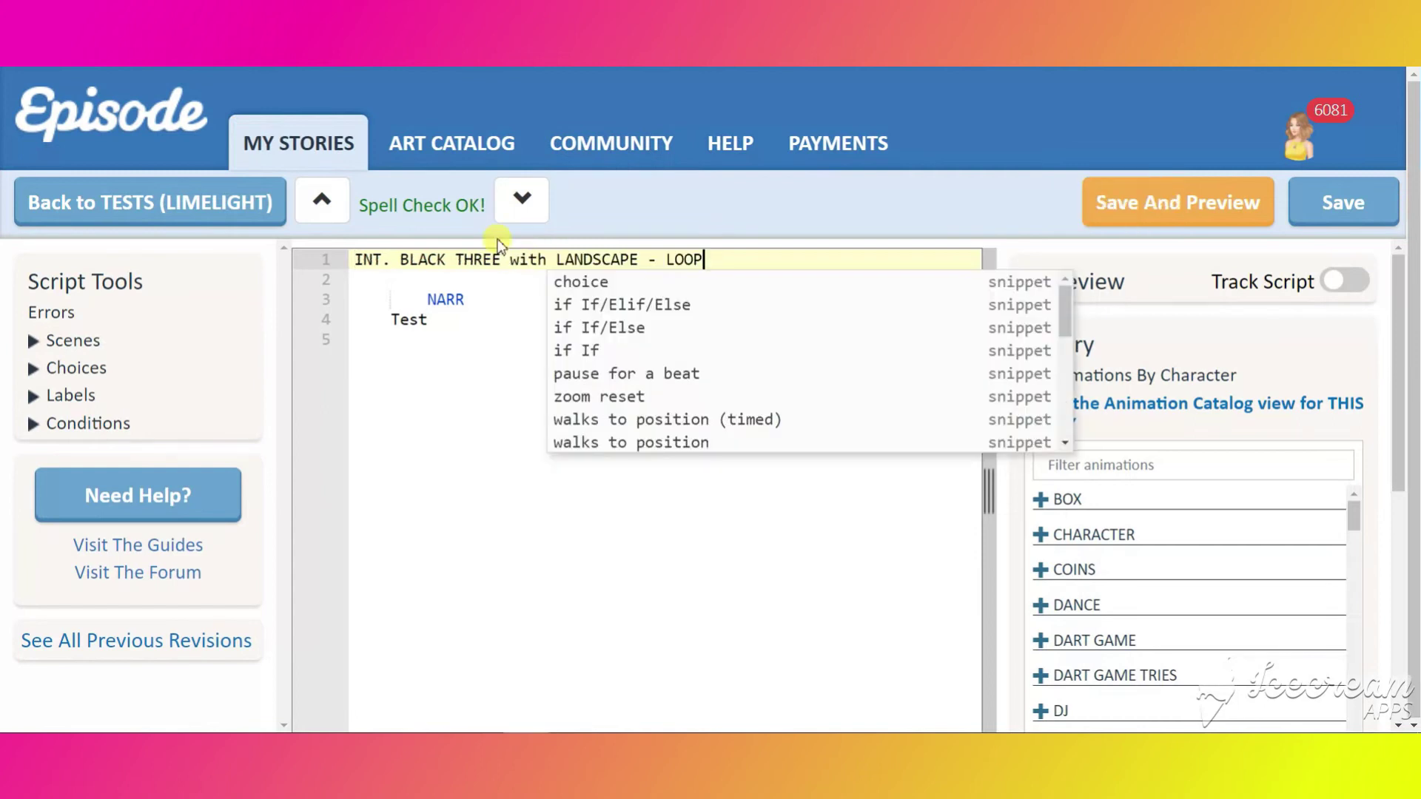
type(" to 1.0")
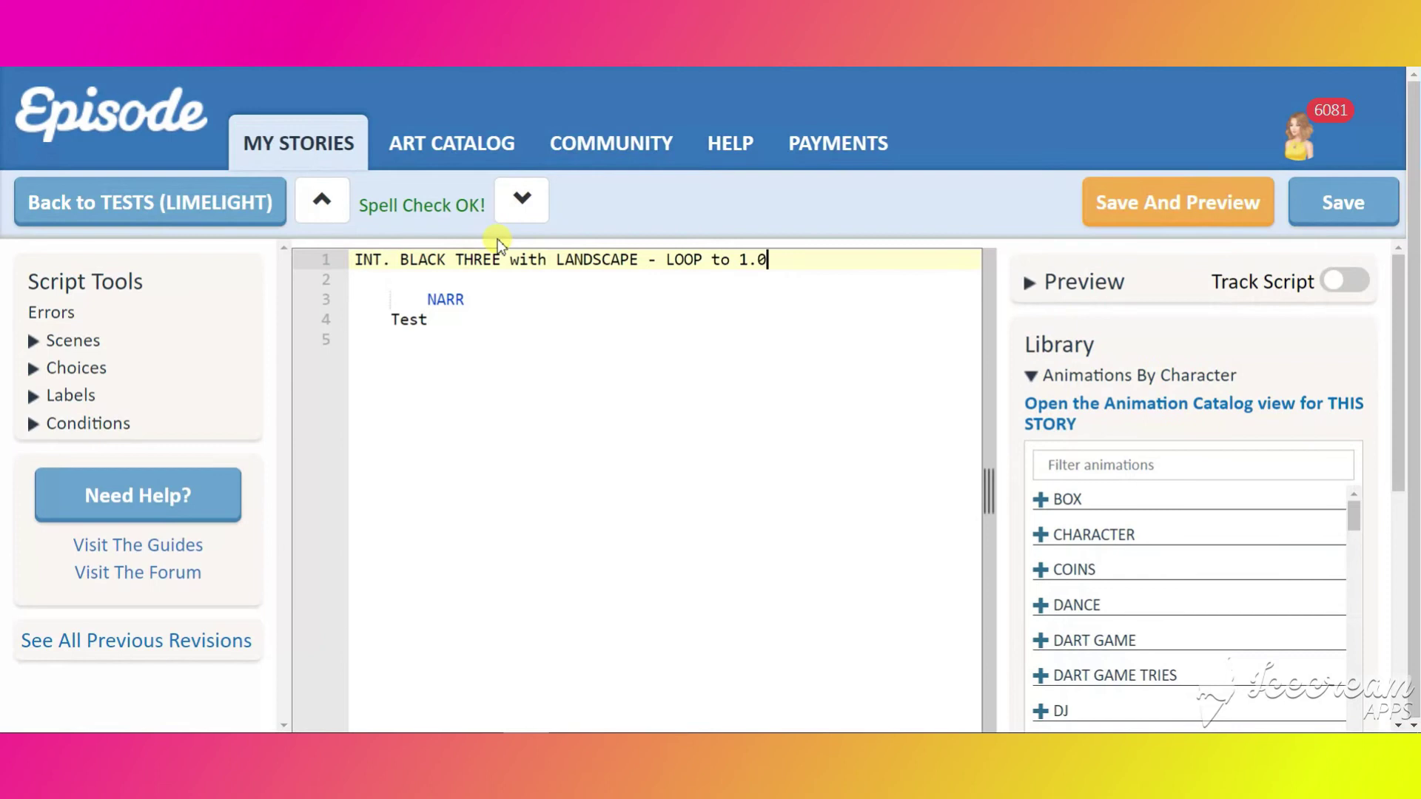
type(" 0 0 in ")
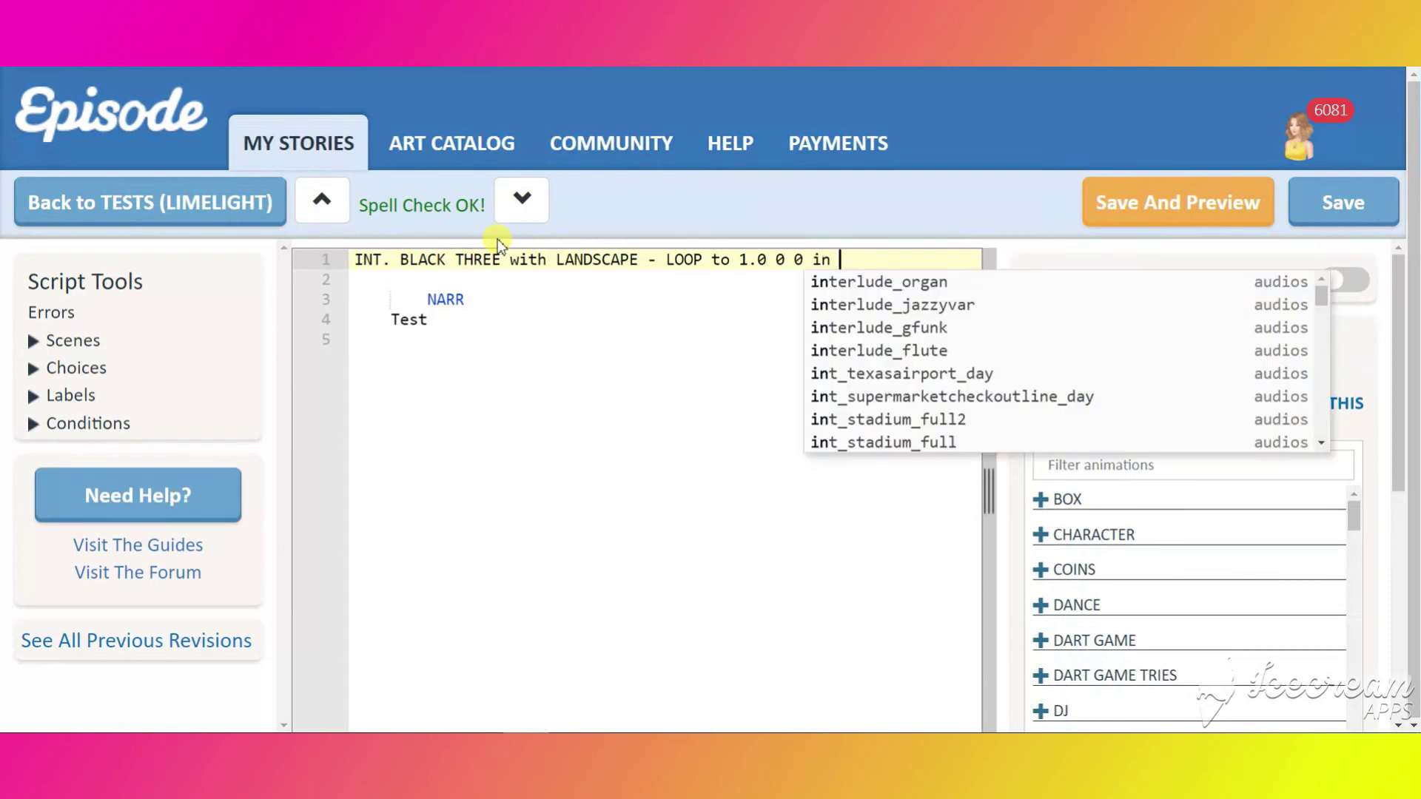
type("zone 1 at layer 0")
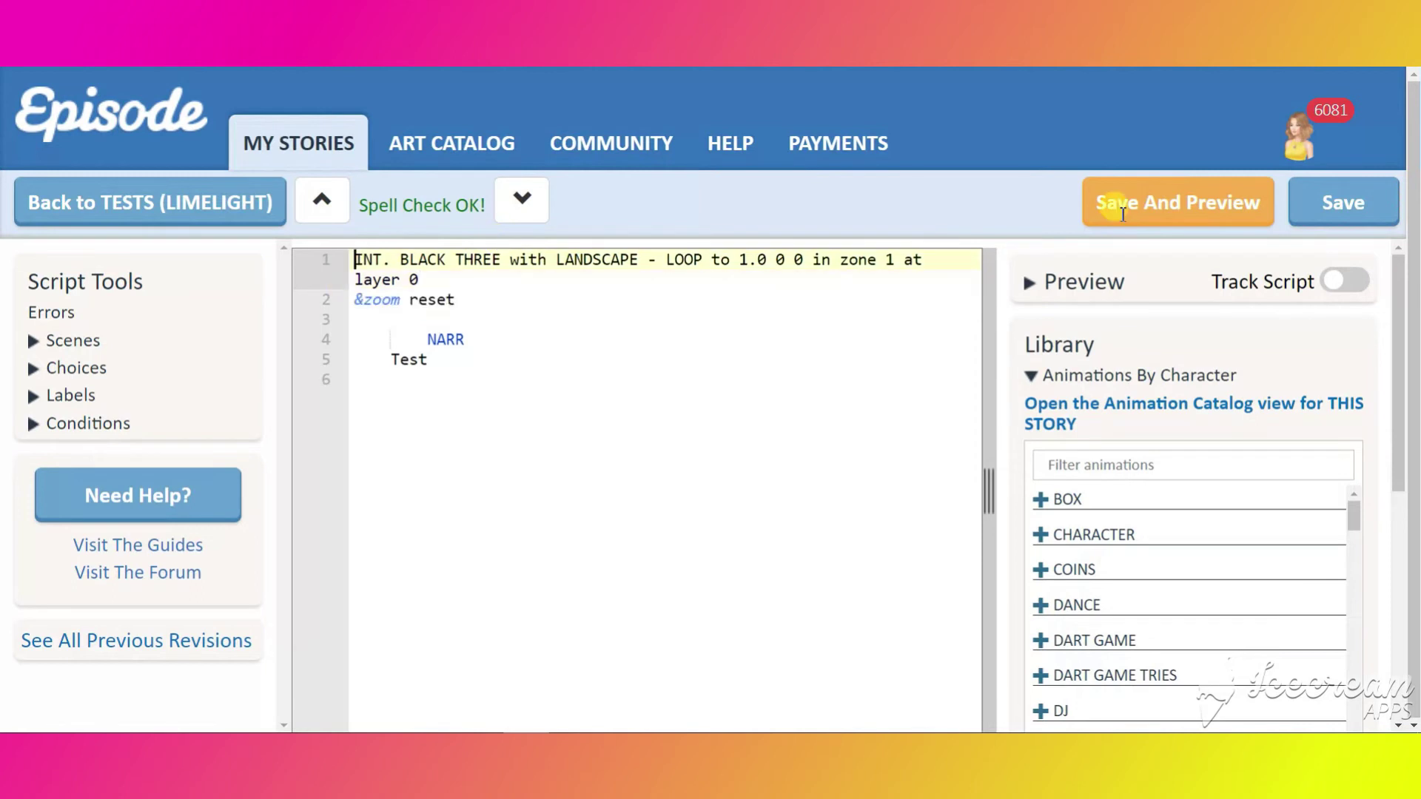
left_click(1123, 214)
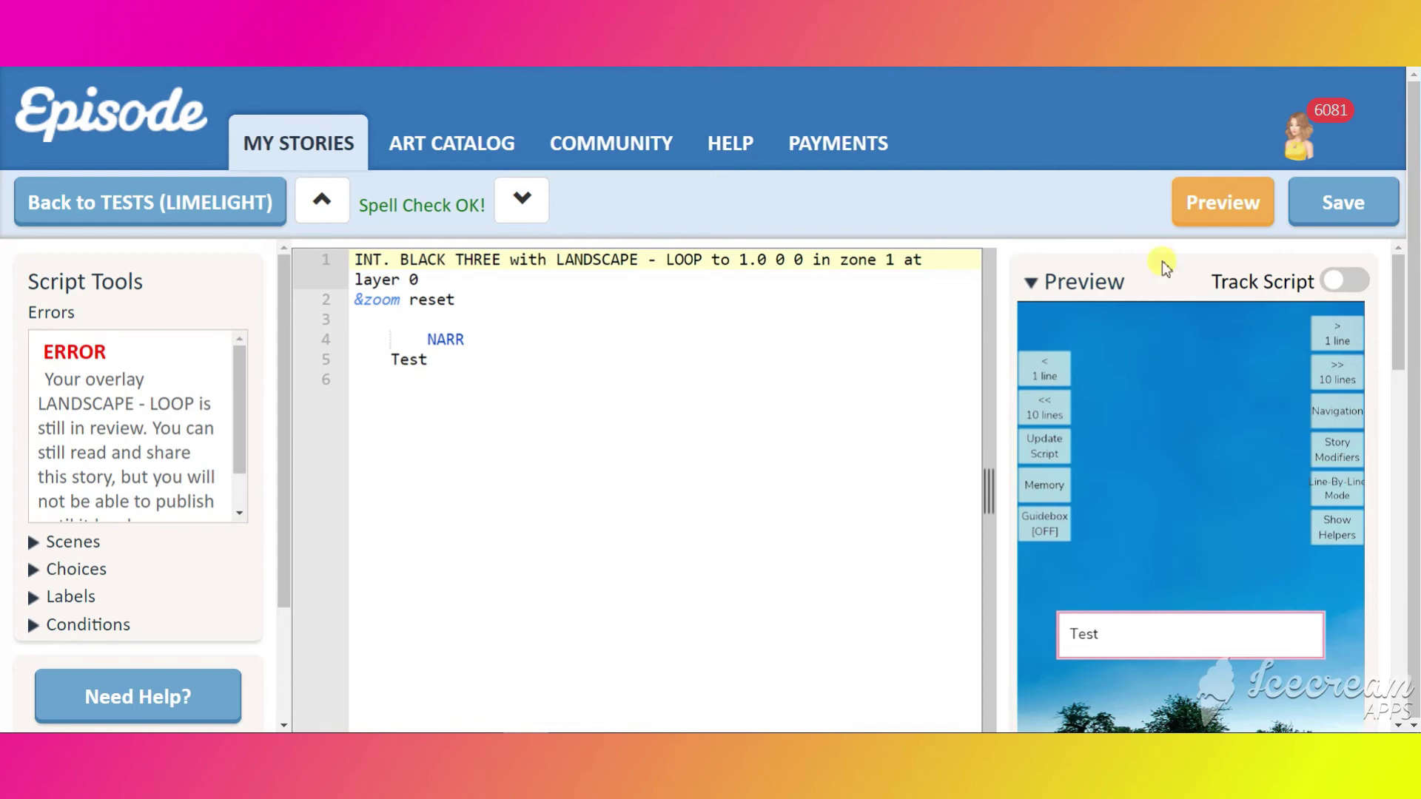
Step: Show the preview's helpers, turn on Spot Directing and make the LANDSCAPE - LOOP overlay the object being positioned
scroll(1254, 380, "down", 3)
left_click(1343, 343)
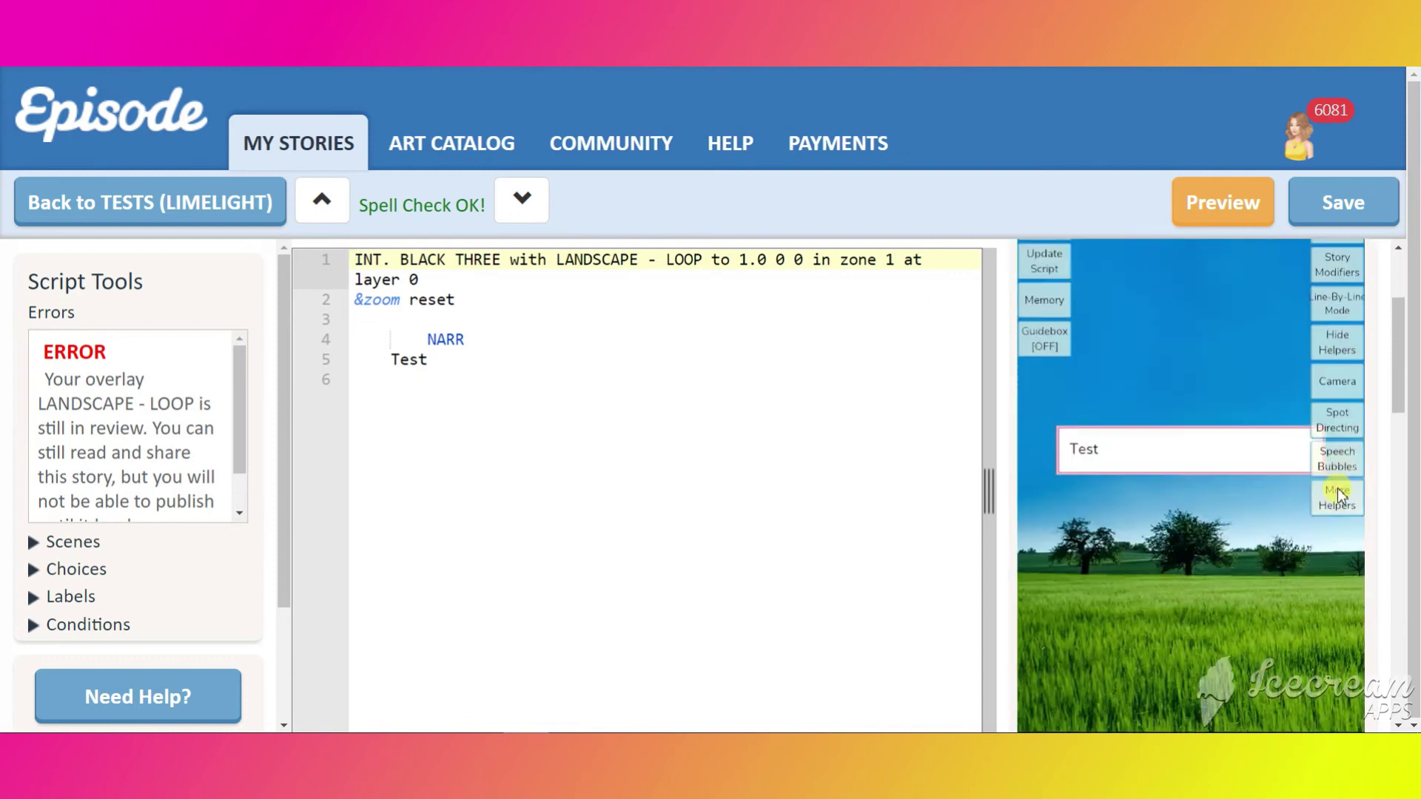
left_click(1336, 489)
left_click(1038, 480)
left_click(1345, 342)
left_click(1333, 429)
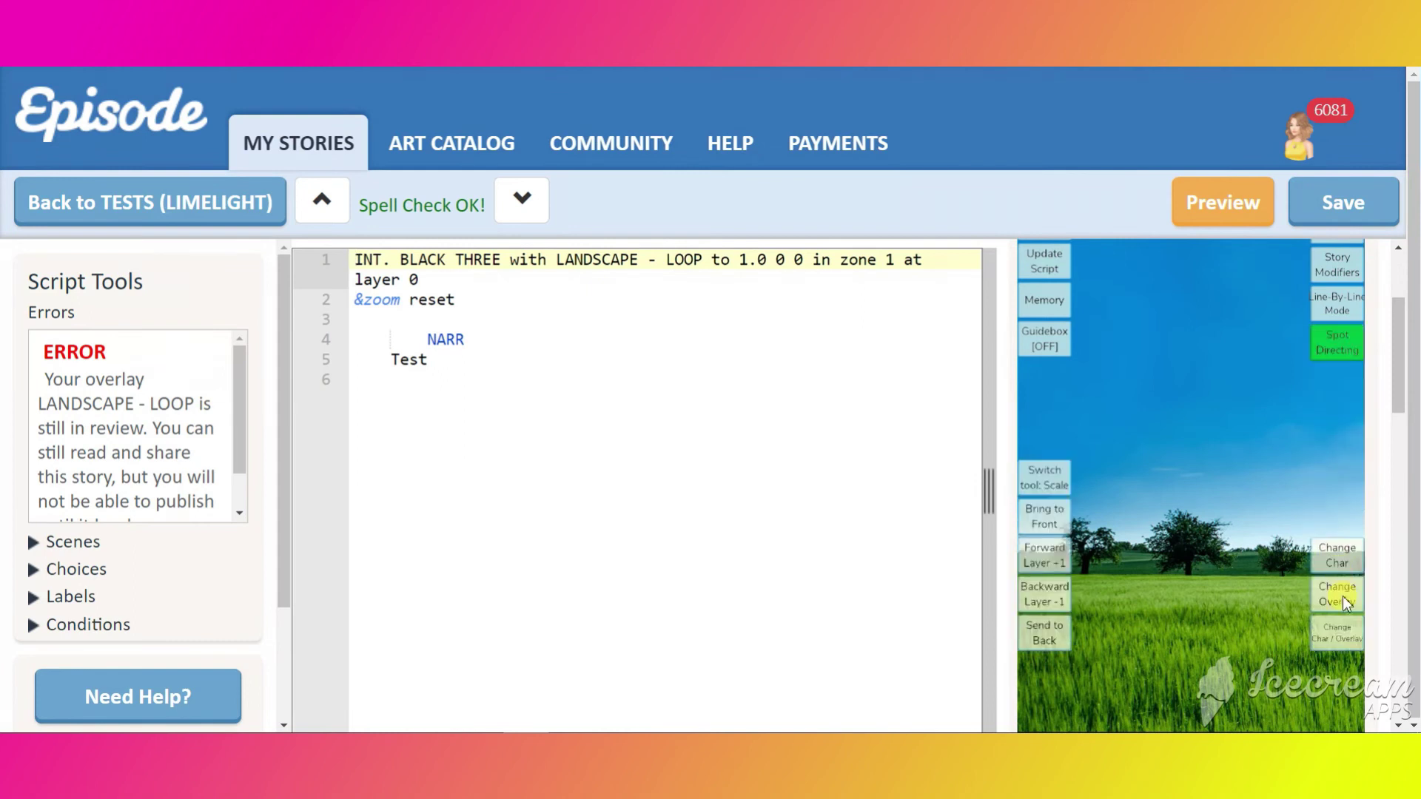
Step: Slide the landscape overlay leftwards in the preview until its right edge meets the screen edge, at -960 0 in zone 1
scroll(1294, 459, "down", 1)
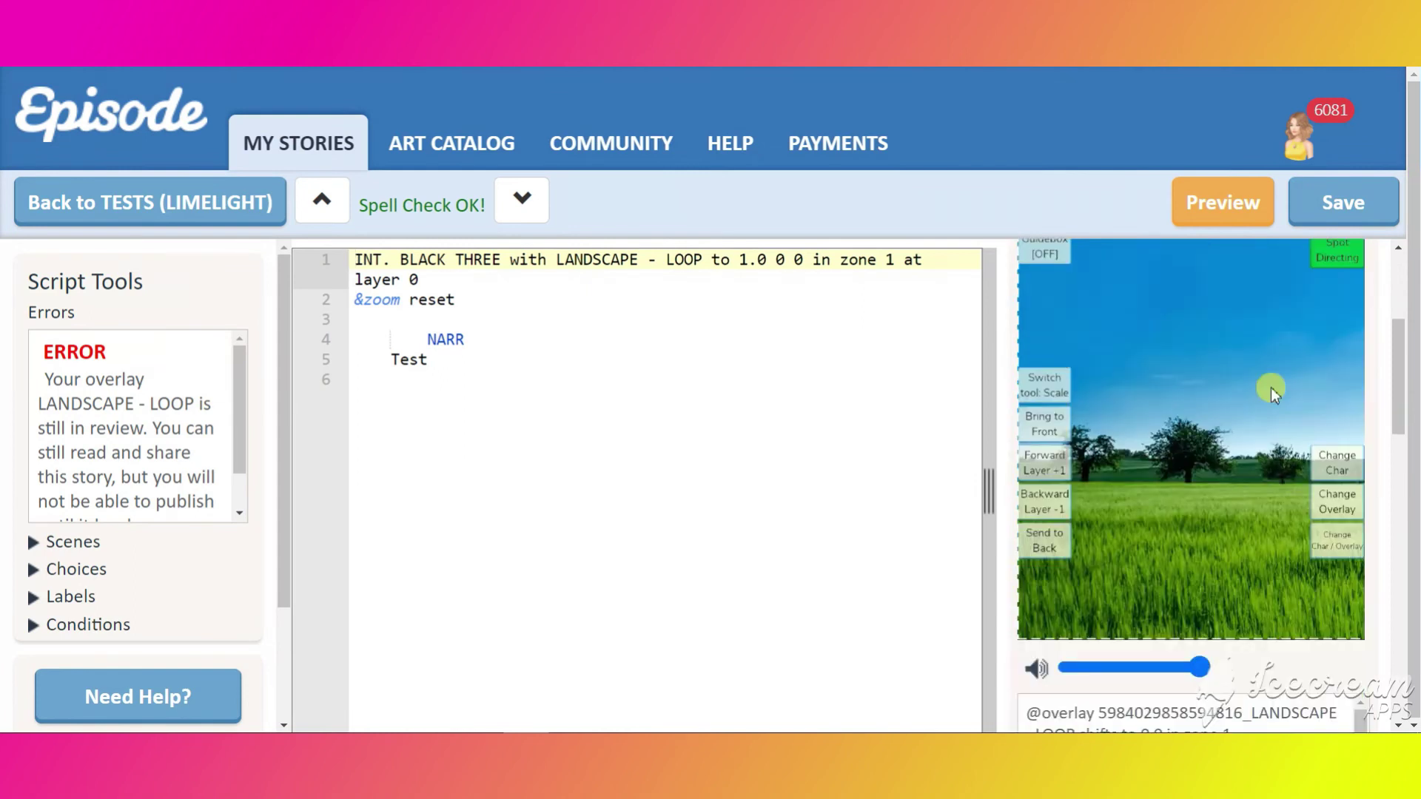
scroll(1277, 393, "down", 1)
scroll(1244, 385, "down", 1)
left_click_drag(1237, 371, 1080, 357)
left_click_drag(1252, 397, 1067, 409)
left_click_drag(1177, 436, 1026, 433)
left_click_drag(1281, 474, 1114, 496)
left_click_drag(1272, 501, 1076, 545)
left_click_drag(1239, 484, 1353, 490)
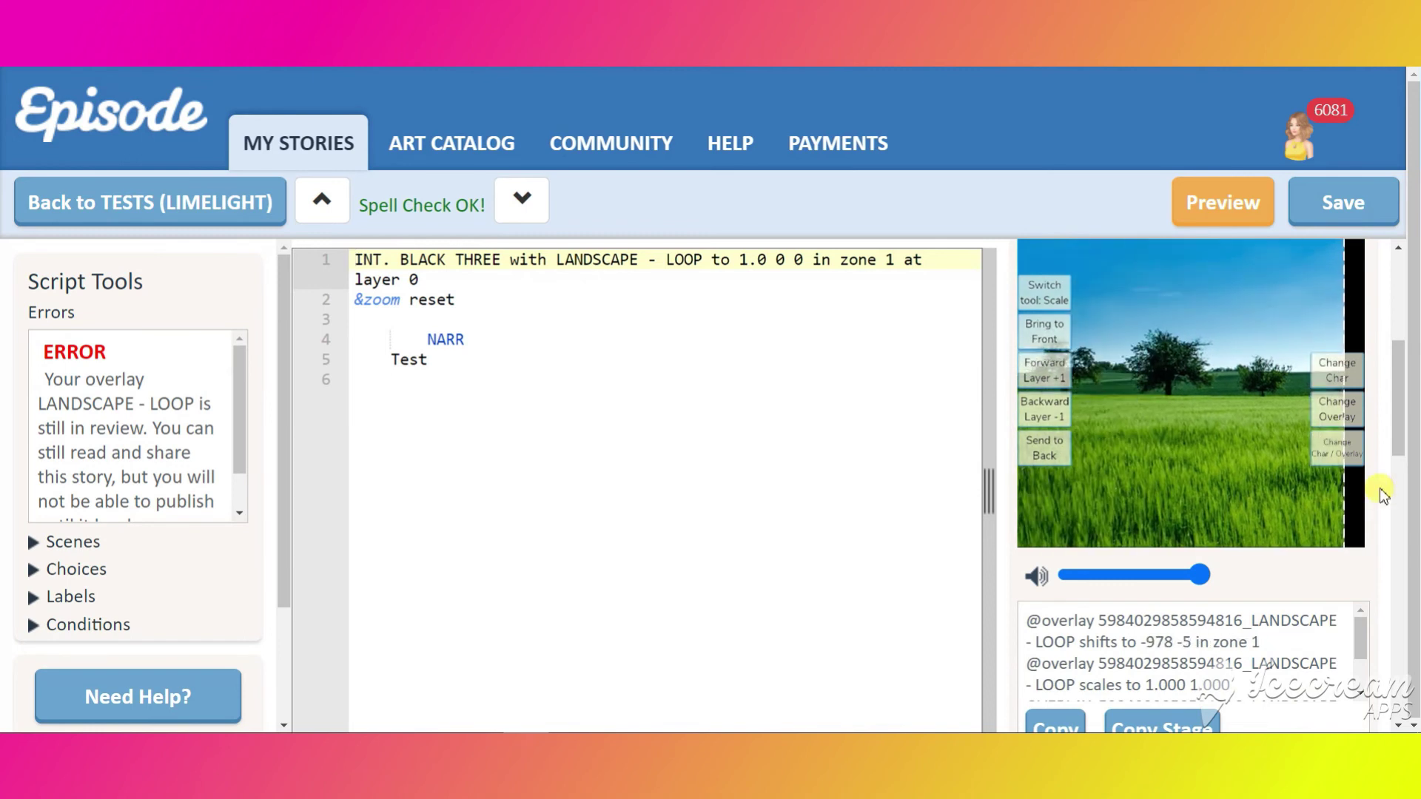
left_click_drag(1203, 504, 1221, 499)
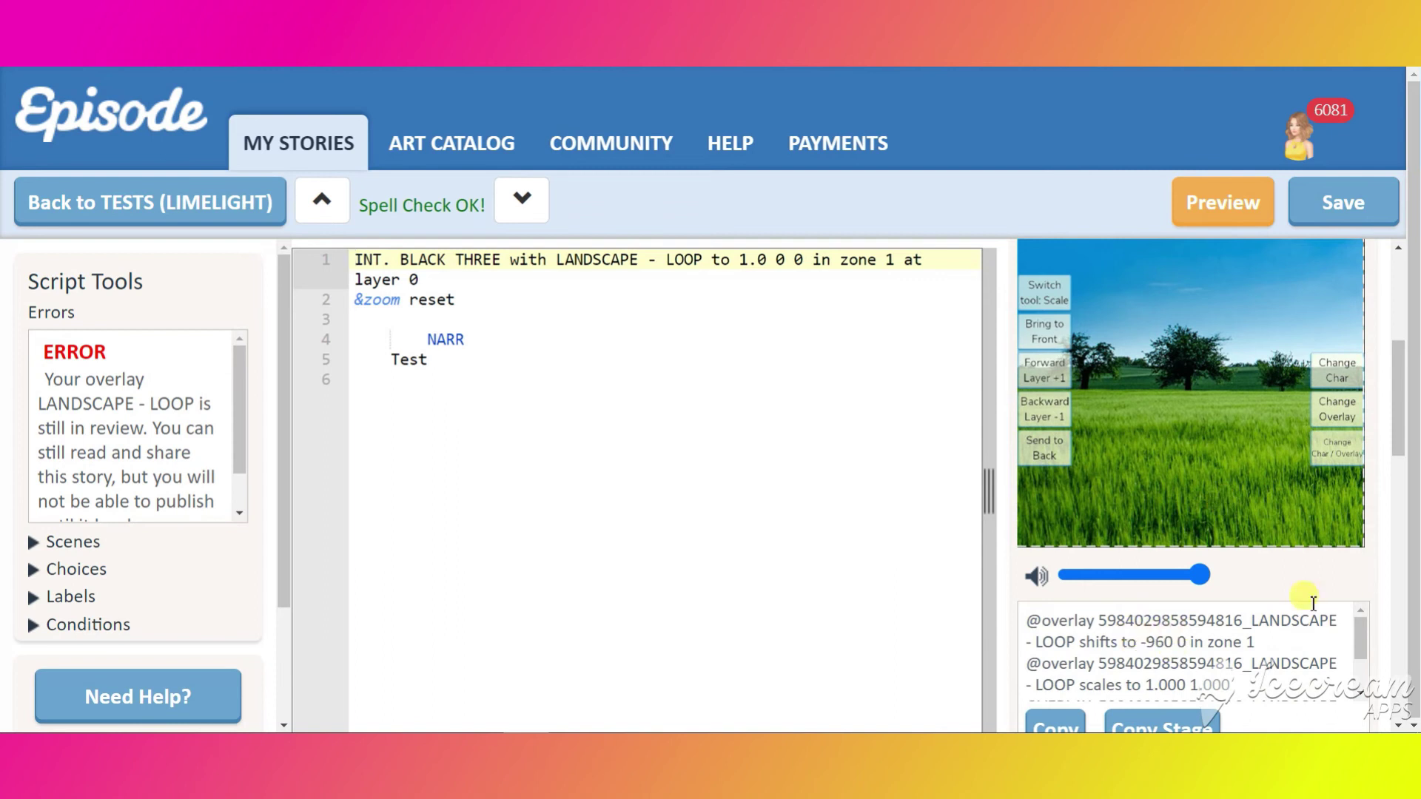
scroll(1377, 486, "up", 5)
scroll(1365, 459, "down", 4)
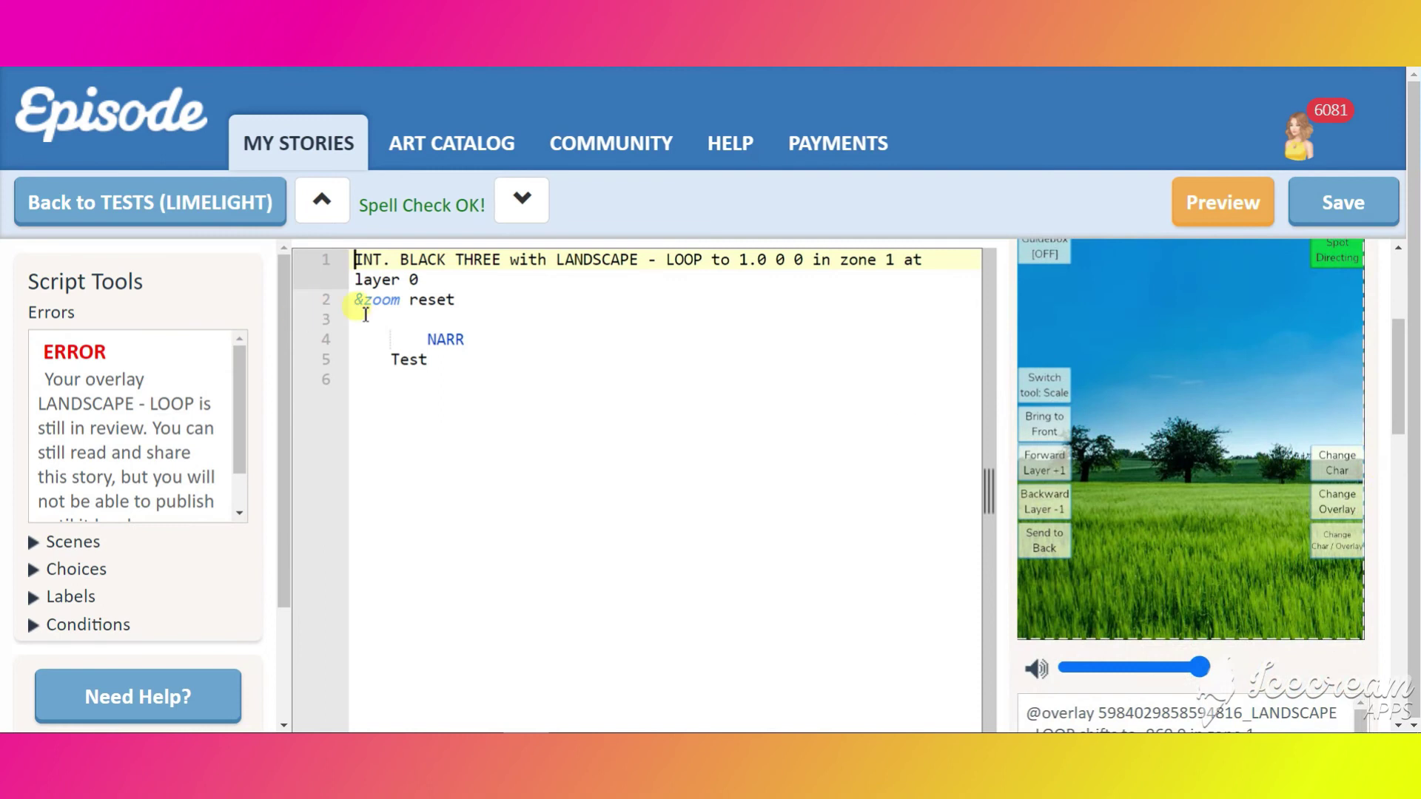
Step: Add the command "&overlay LANDSCAPE - LOOP shifts to -960 0 in zone 1" below the zoom reset line
left_click(366, 314)
type("&overl")
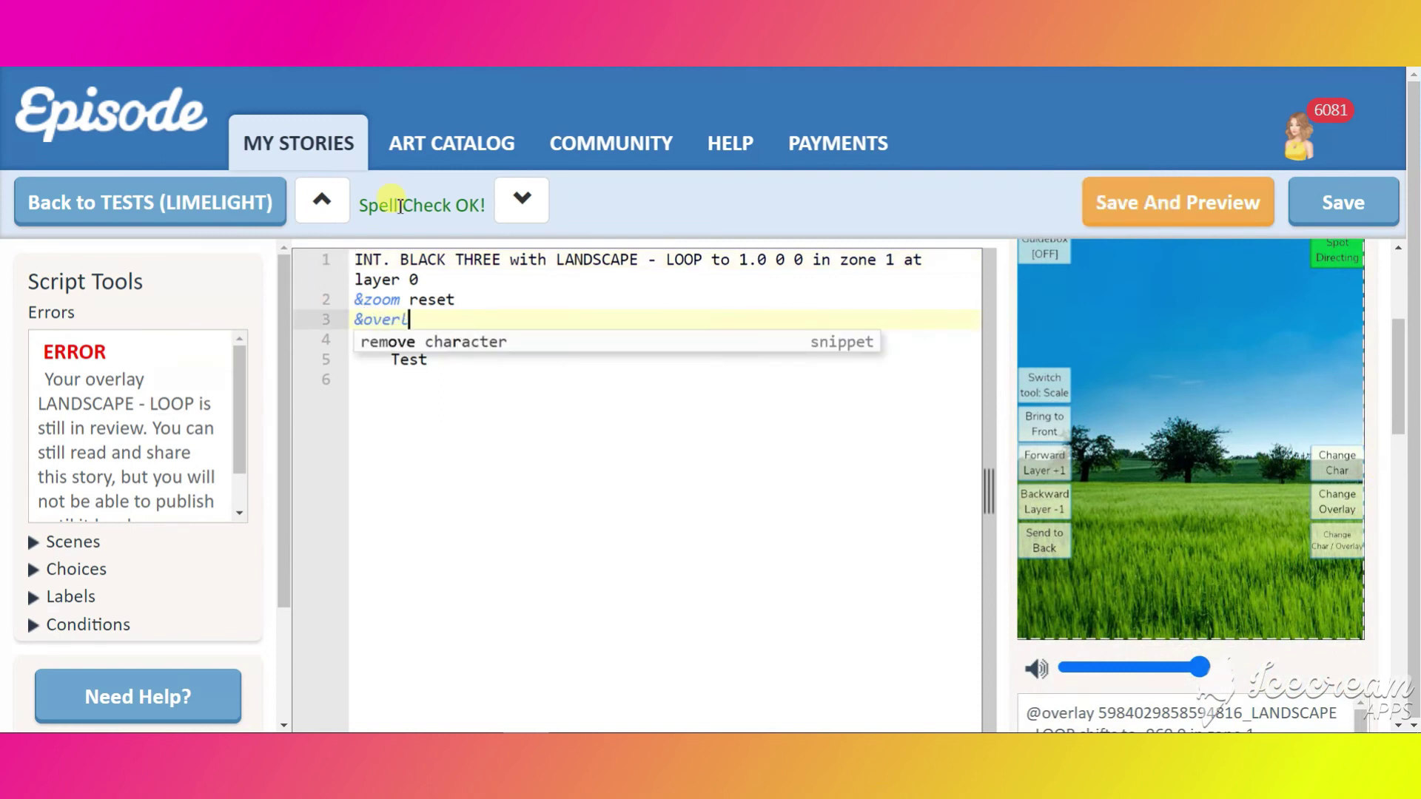
type("ay LANDSCAPE - LOOP shifts to ")
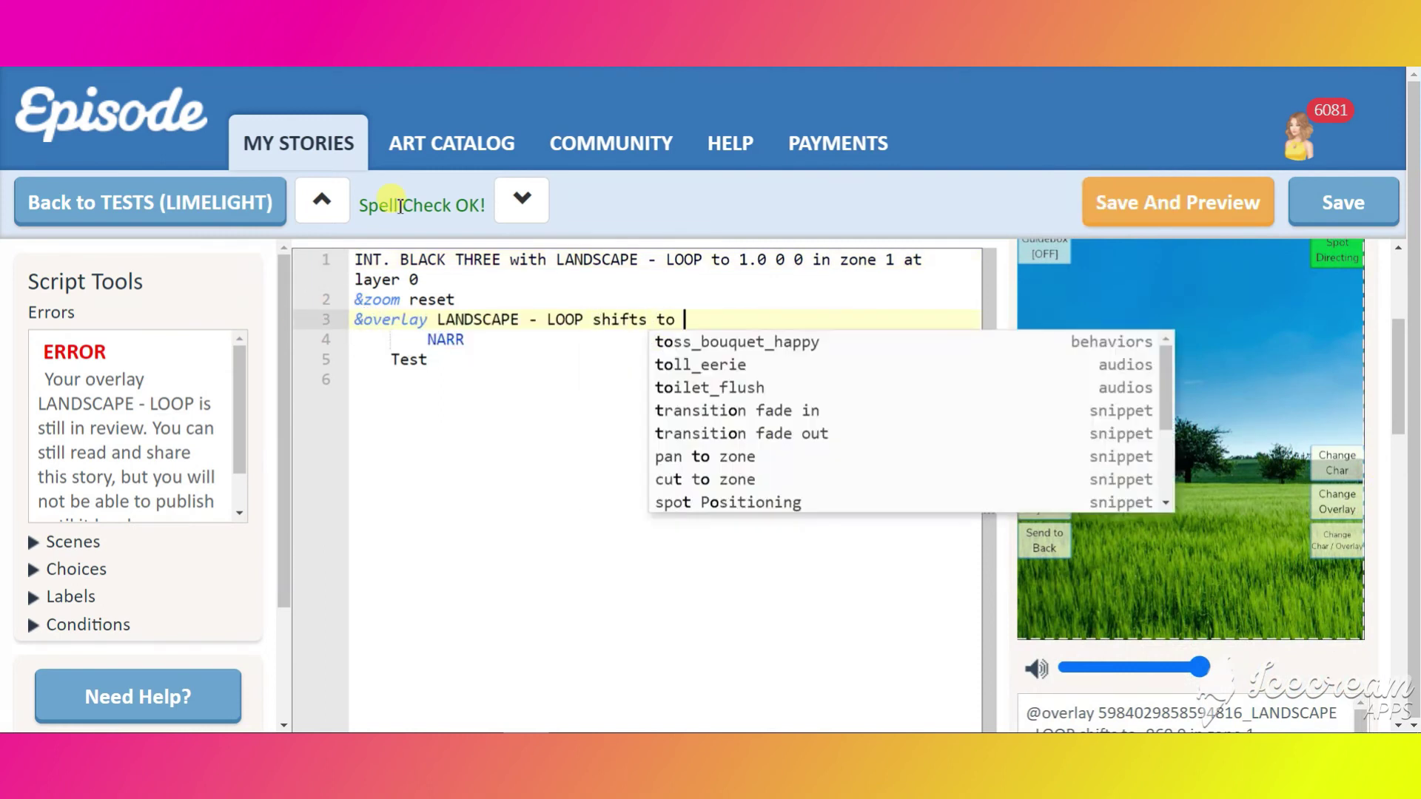
type("-960")
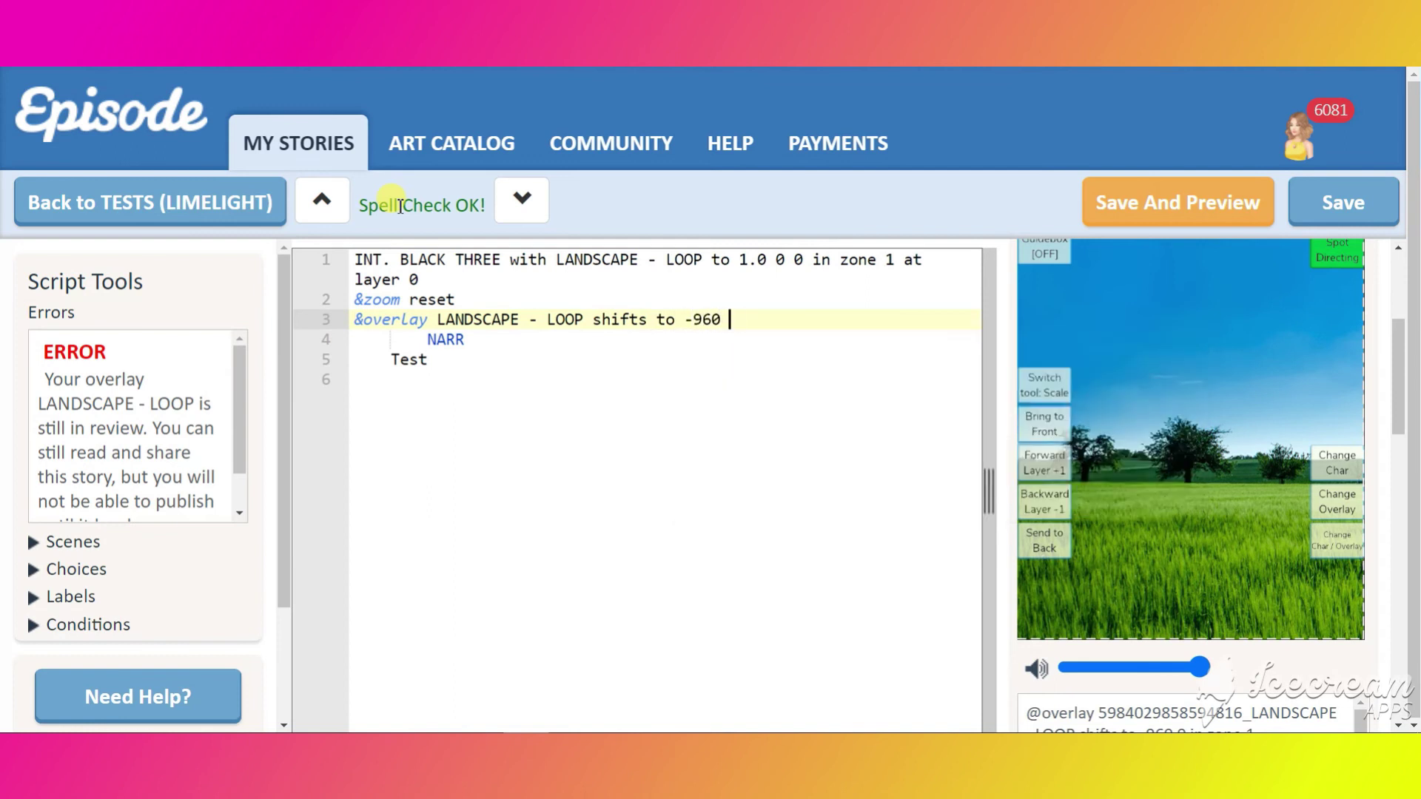
type(" 0 in zone")
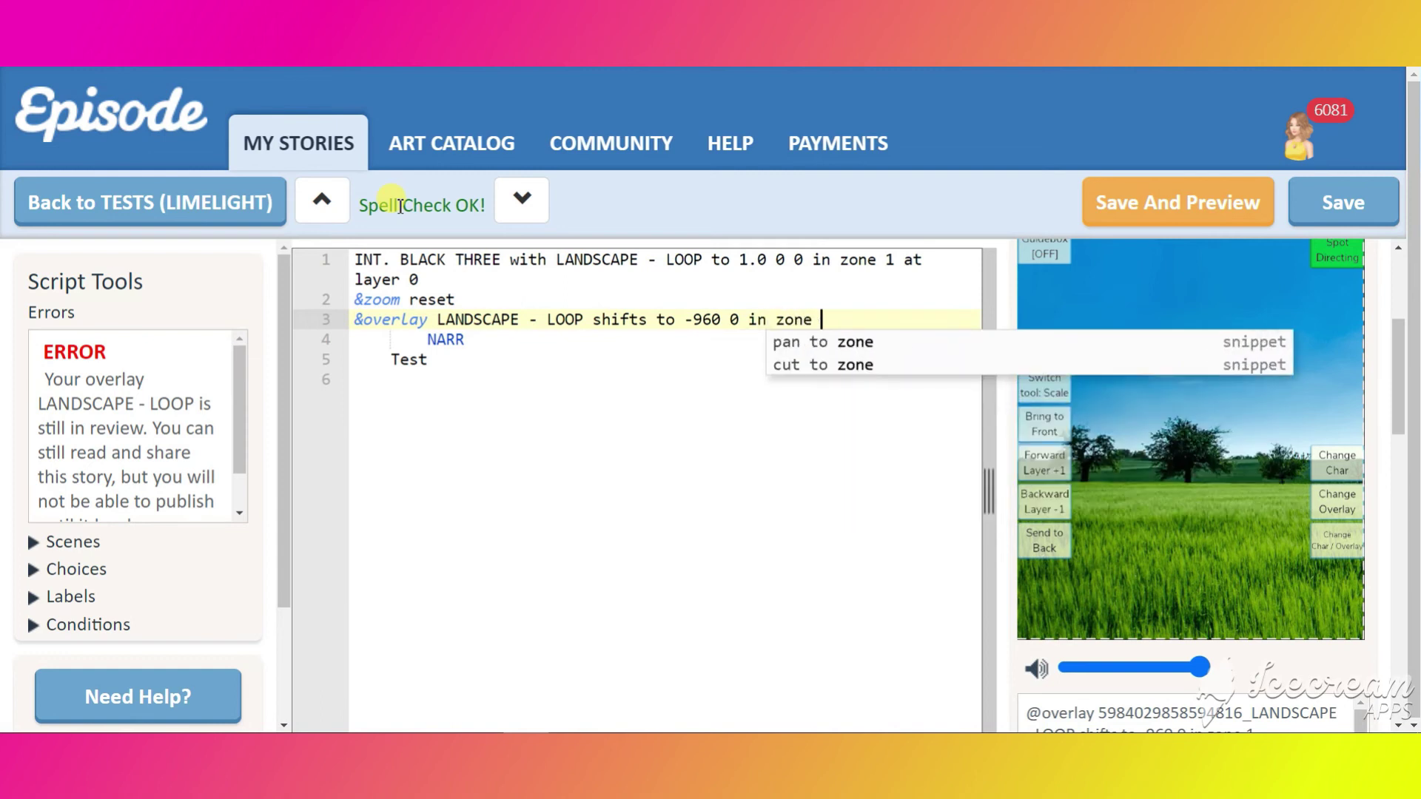
scroll(1259, 618, "down", 1)
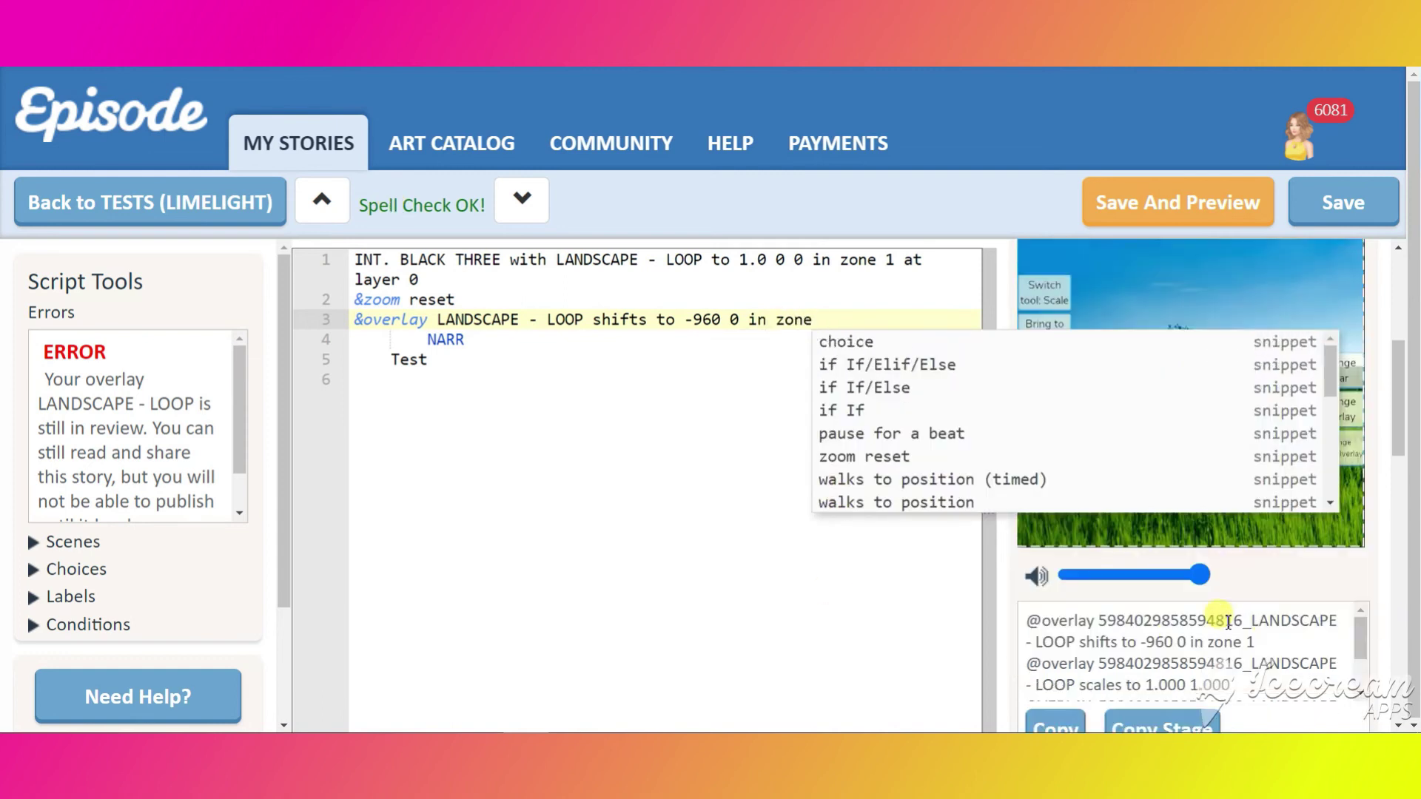
type("1")
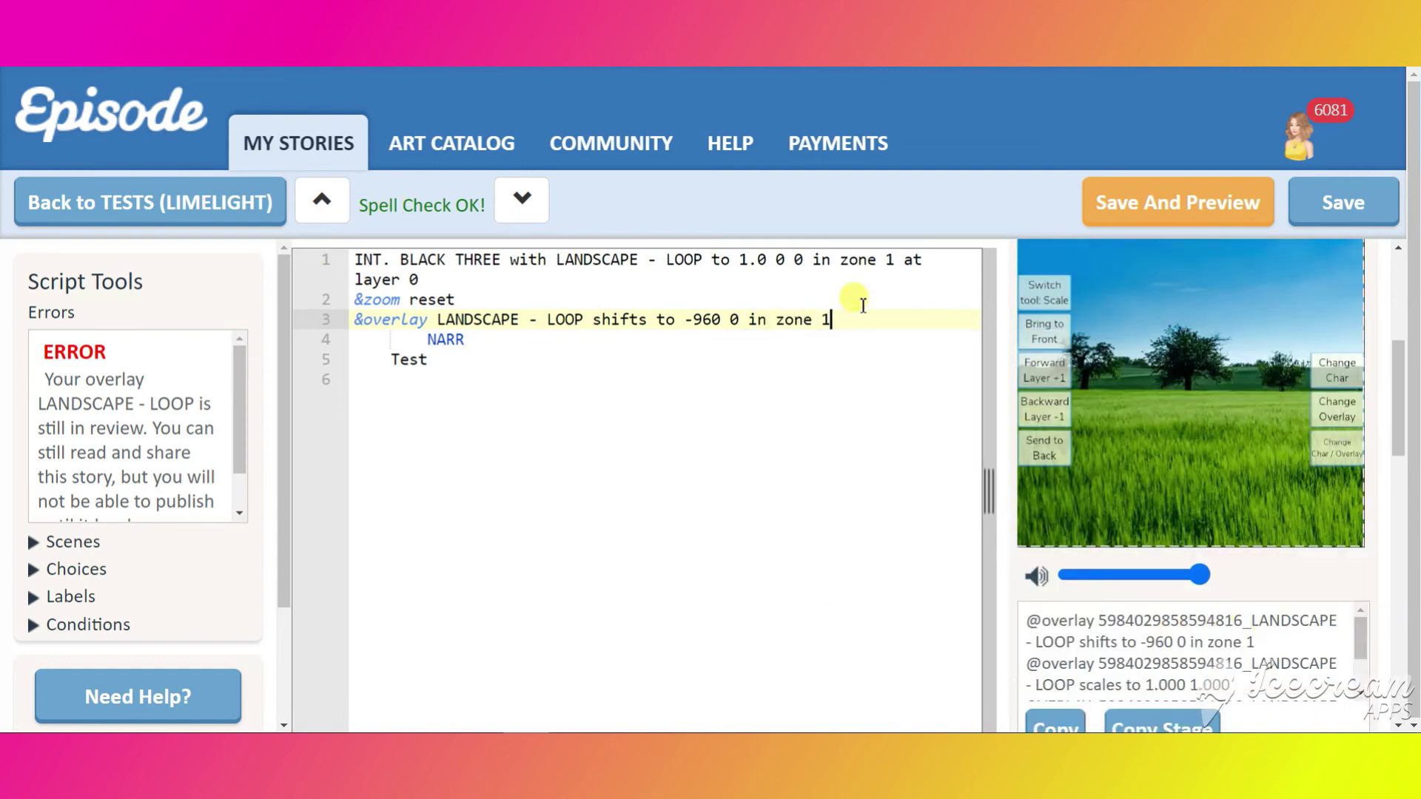
type(" in 7 THEN overlay")
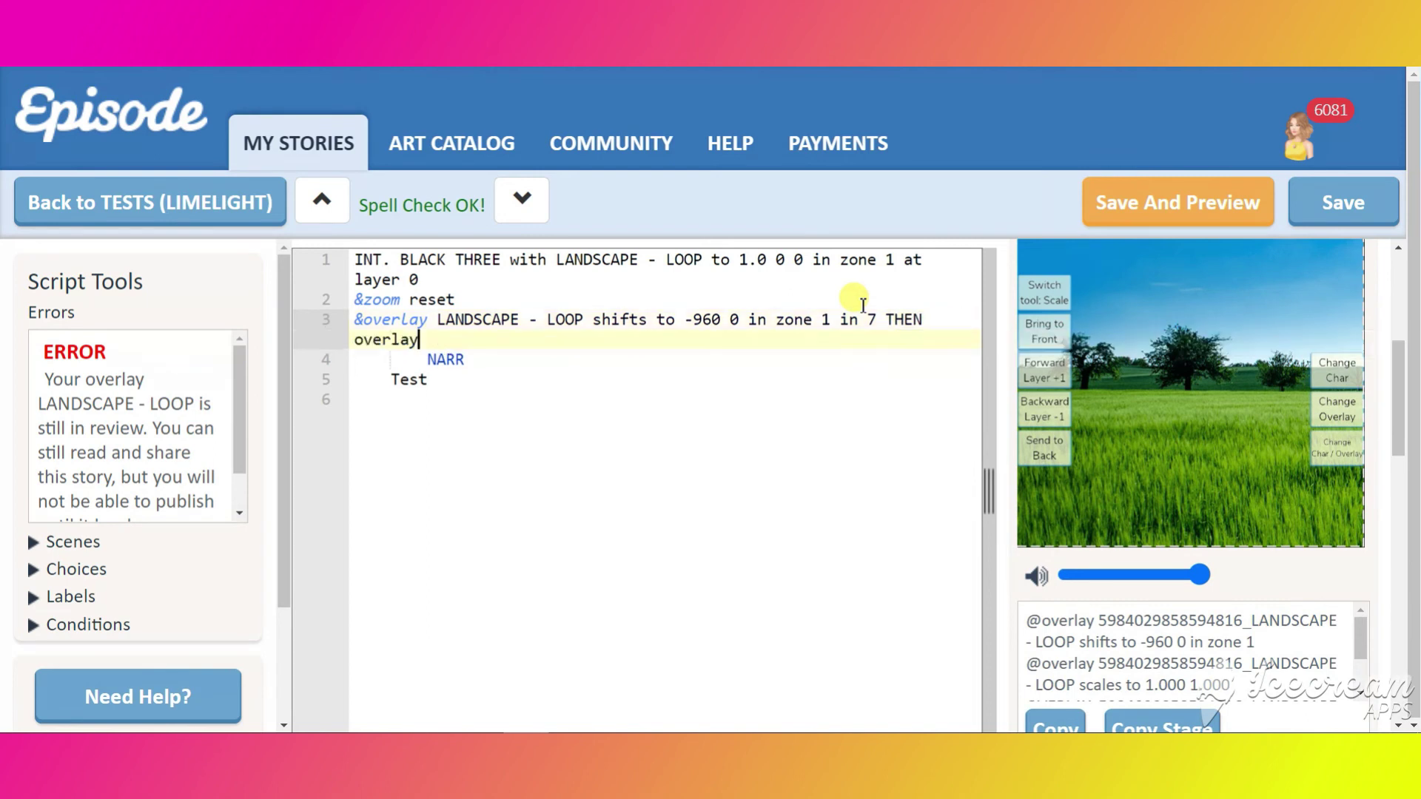
Step: Append "in 7 THEN overlay LANDSCAPE - LOOP shifts to 0 0 in zone 1 in 0 loop INFINITE times" to the shift, and save and preview
type("LANDSCAPE - LOOP")
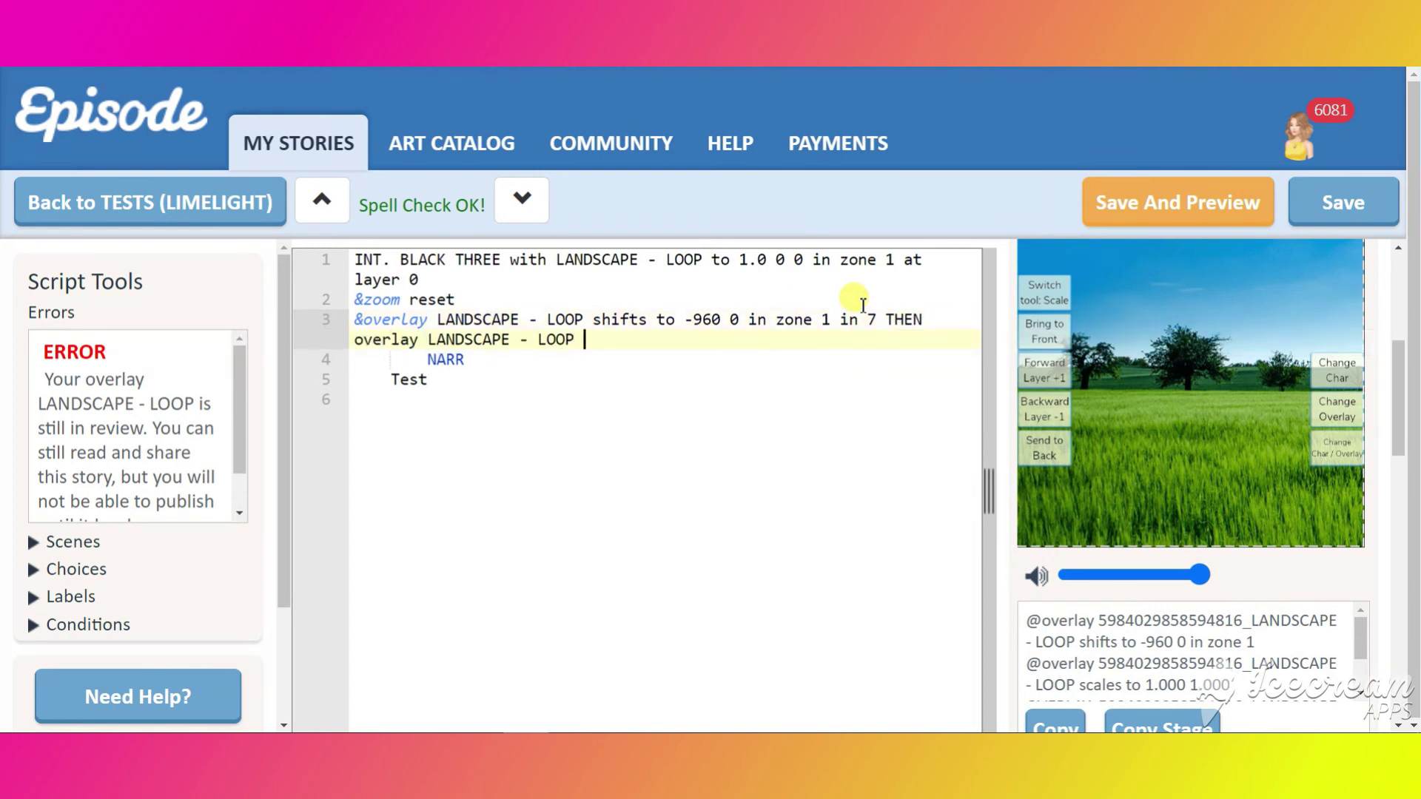
type("shifts to ")
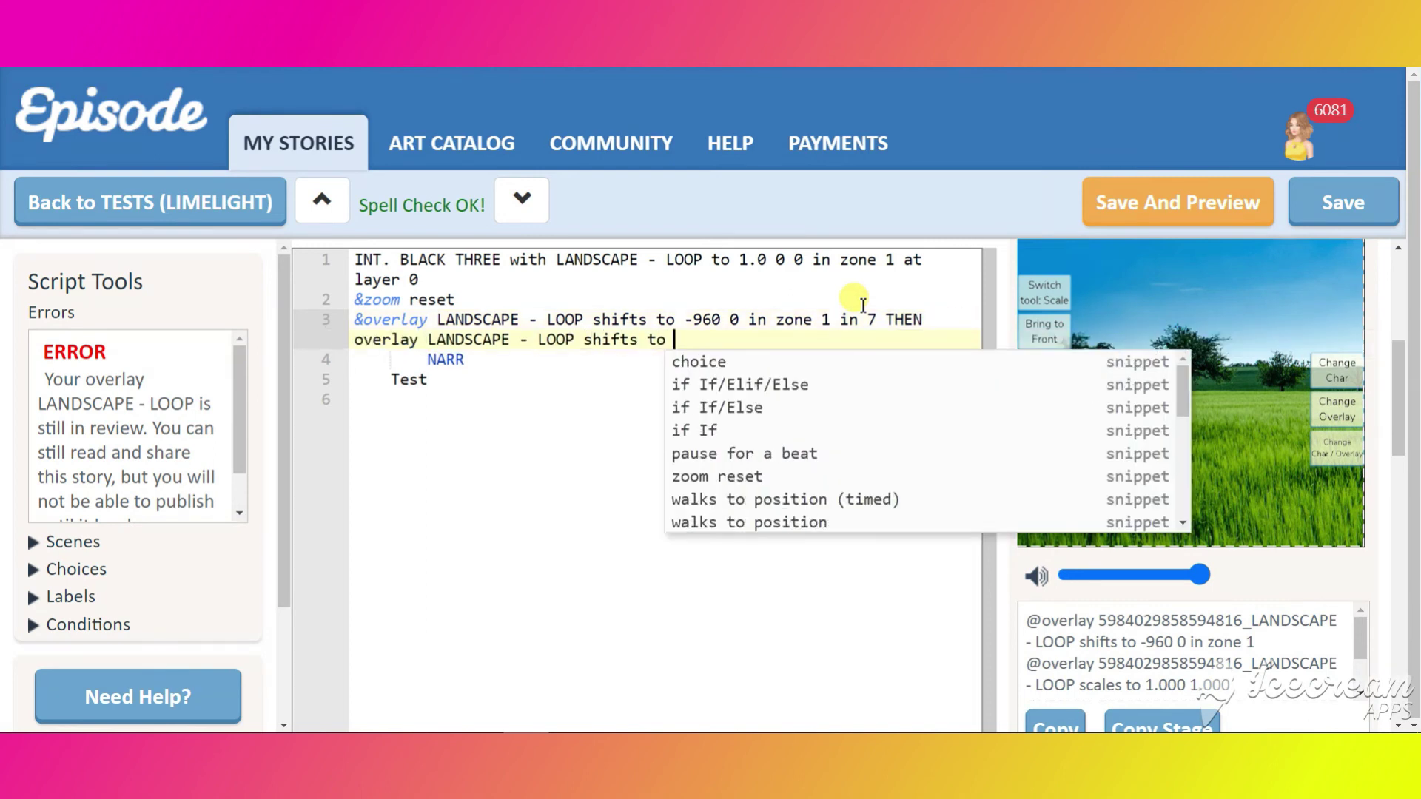
type("0 0 in zone 1 in ")
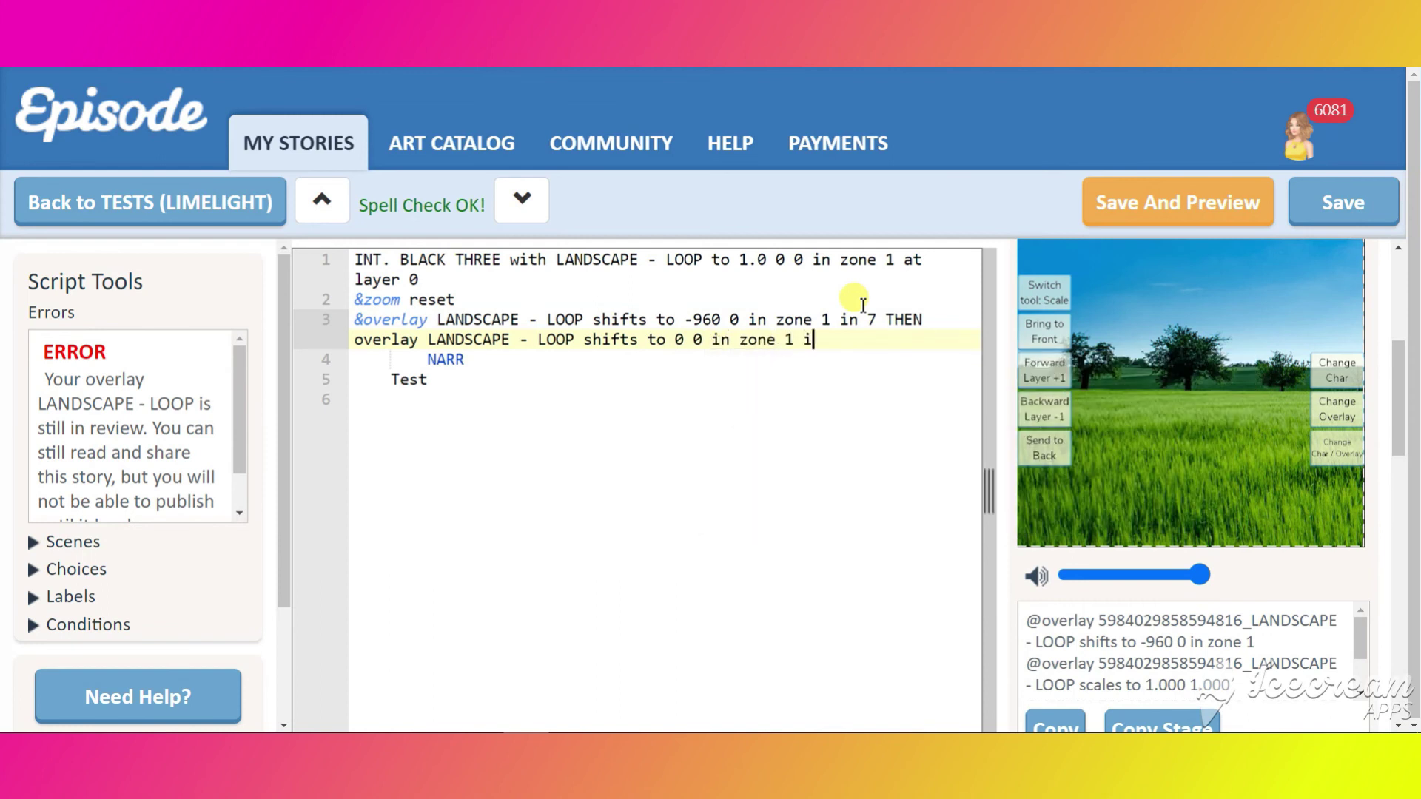
type("0 loop INFINITE times")
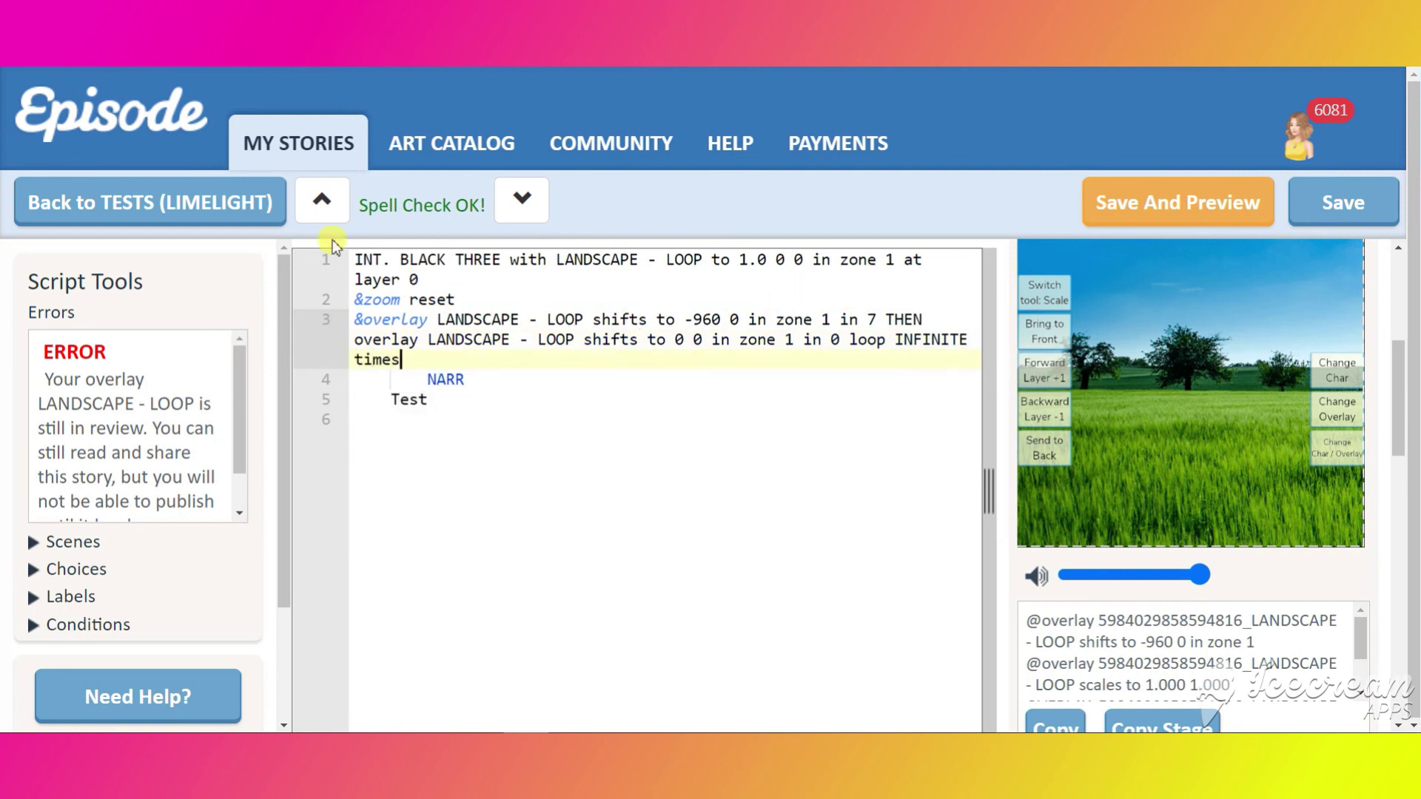
left_click(363, 260)
left_click(1144, 220)
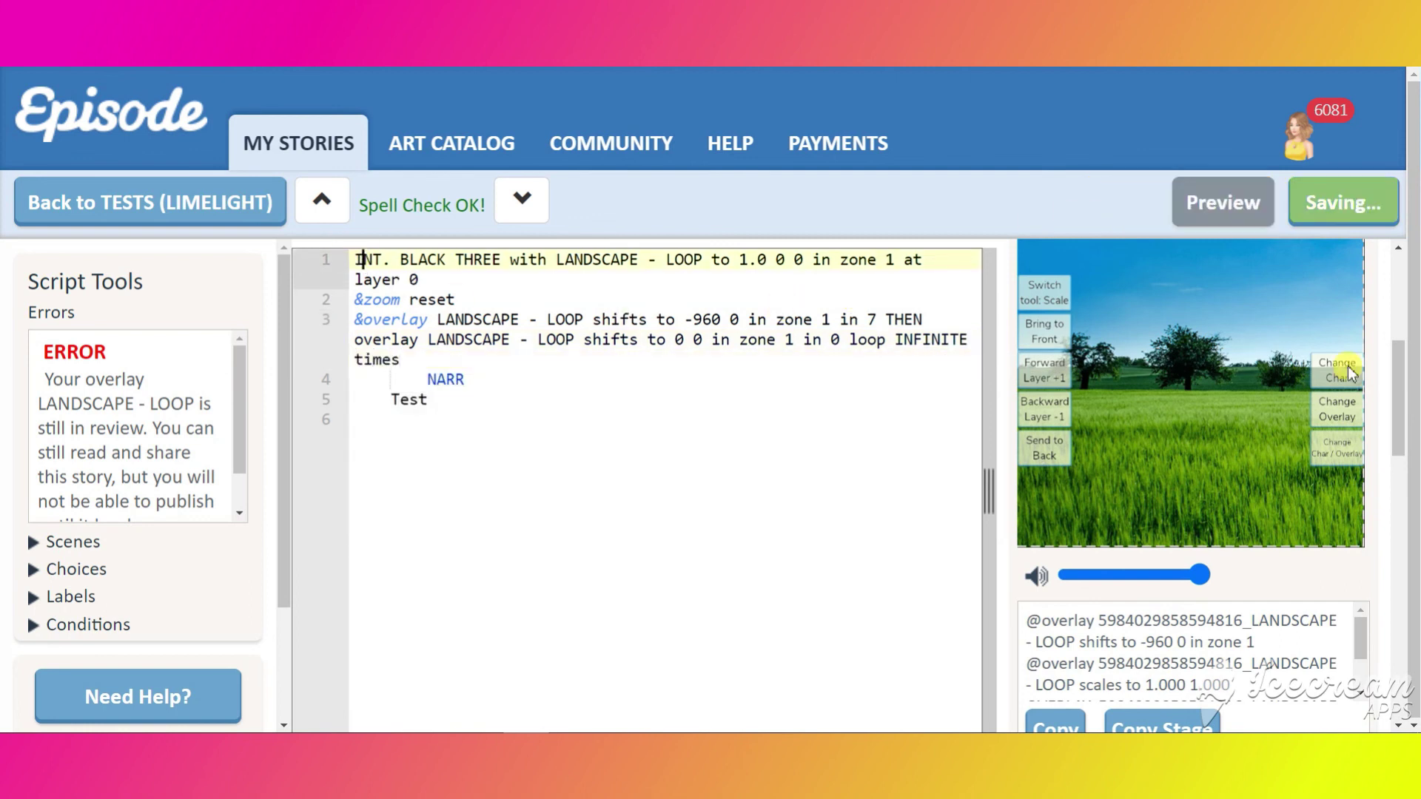